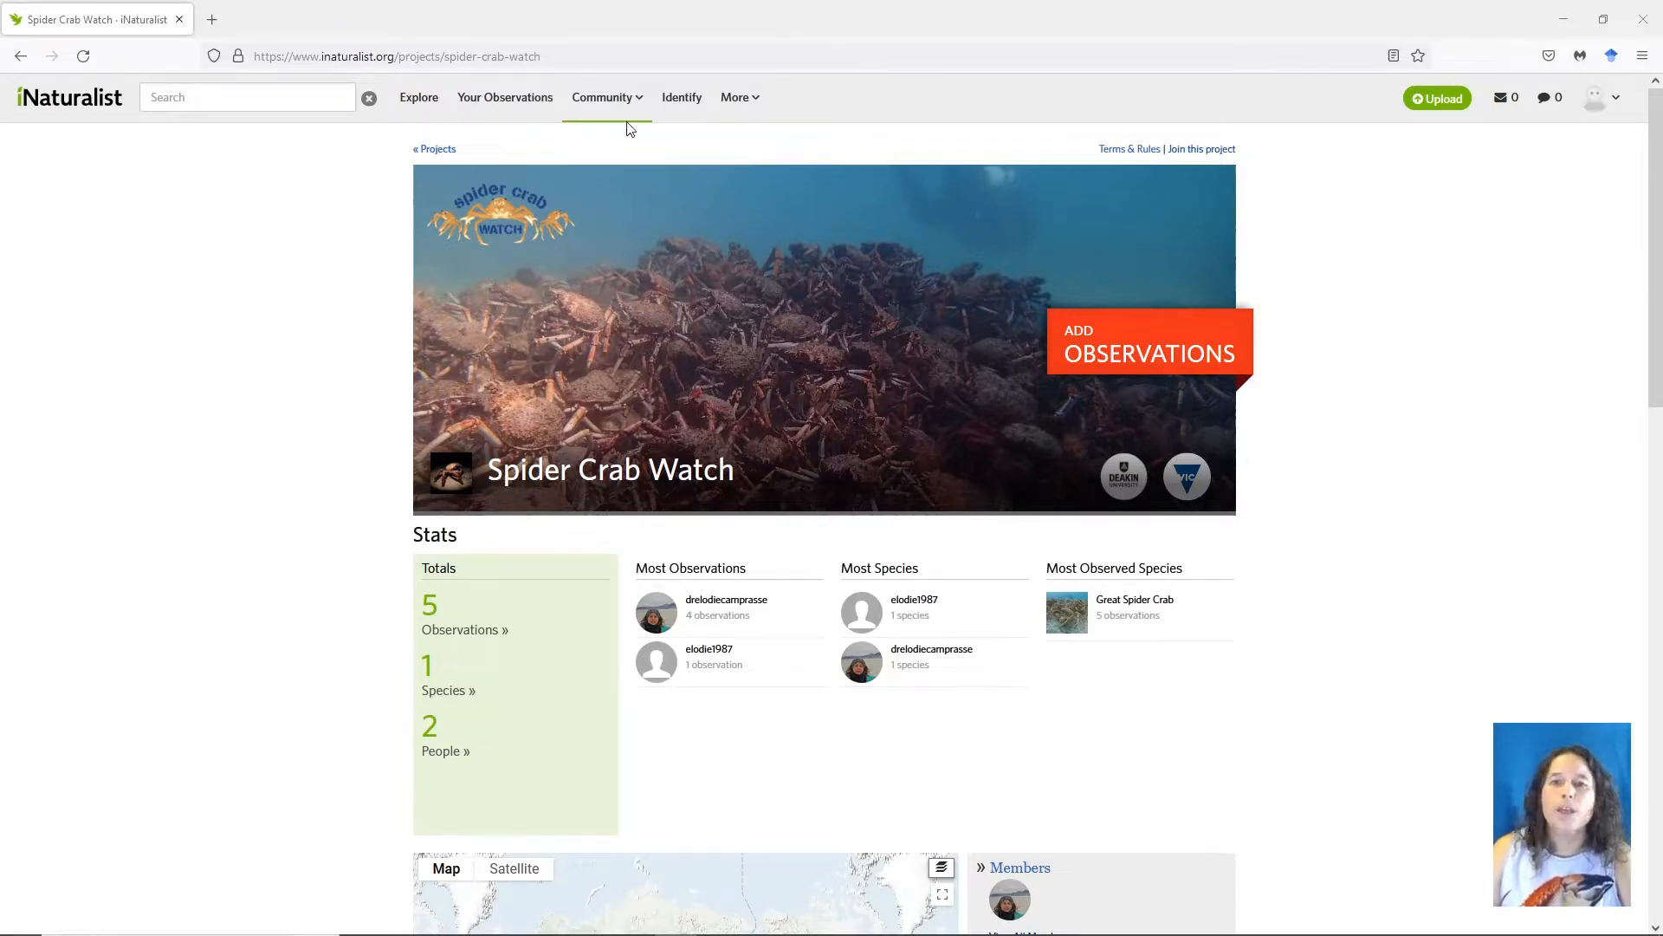
Start a new observation for the Spider Crab Watch project and attach the photos "2022-03-27 Rye - Spider crabs (1).JPG" and "P3272375.JPG"
mouse_move(632, 107)
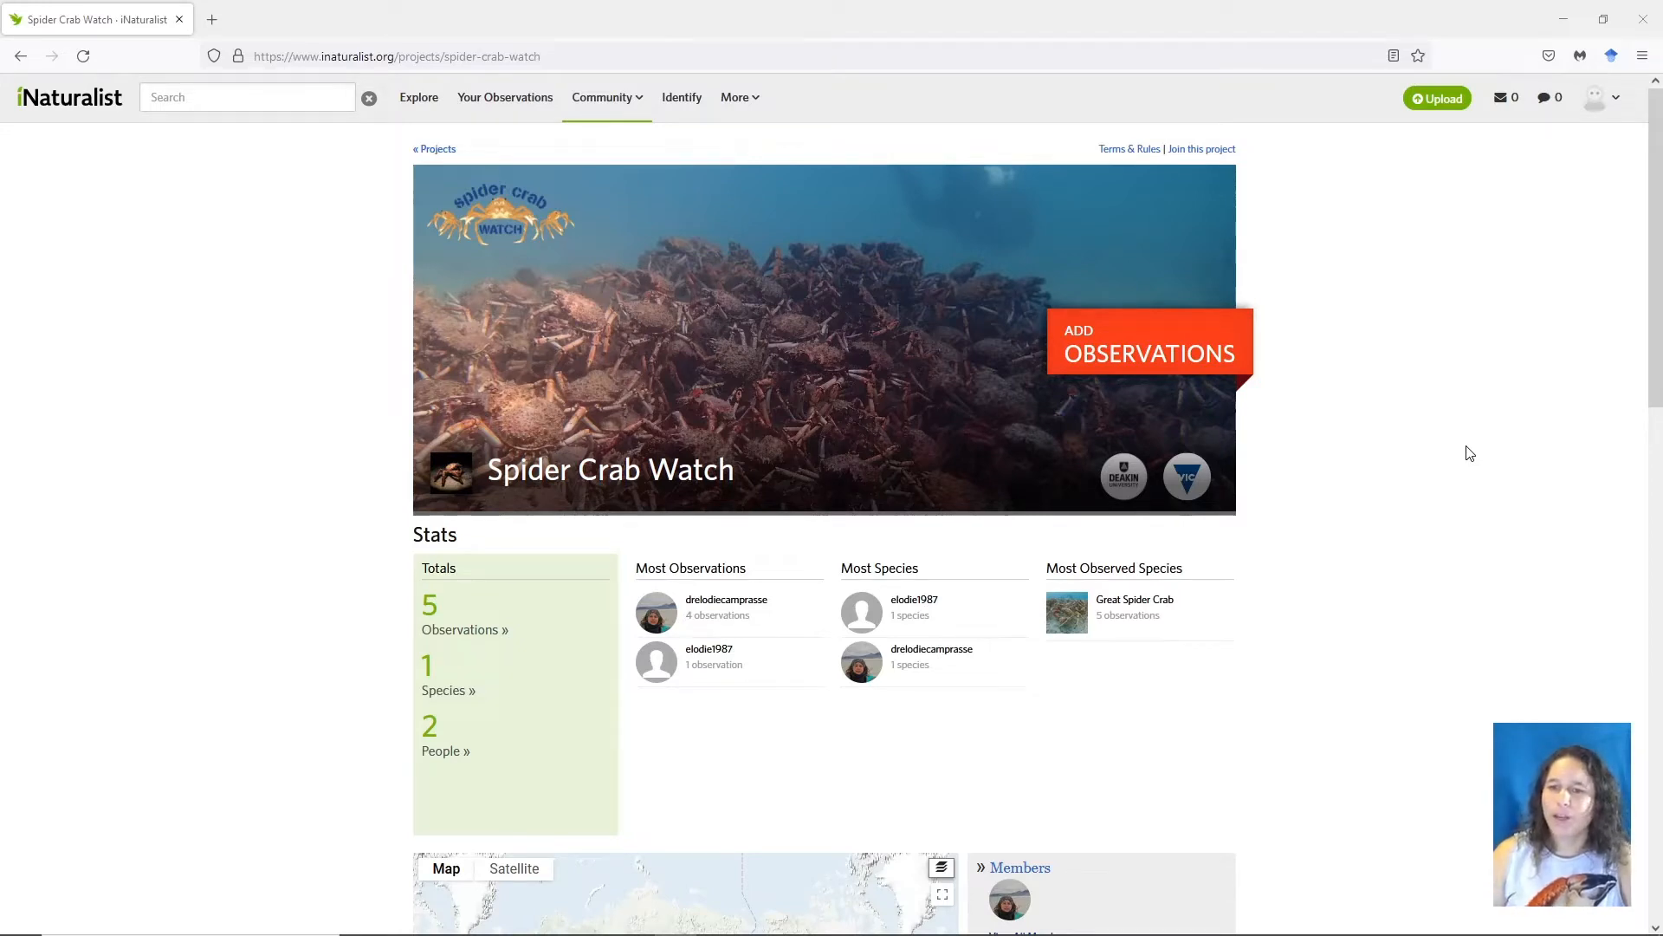
click(1135, 355)
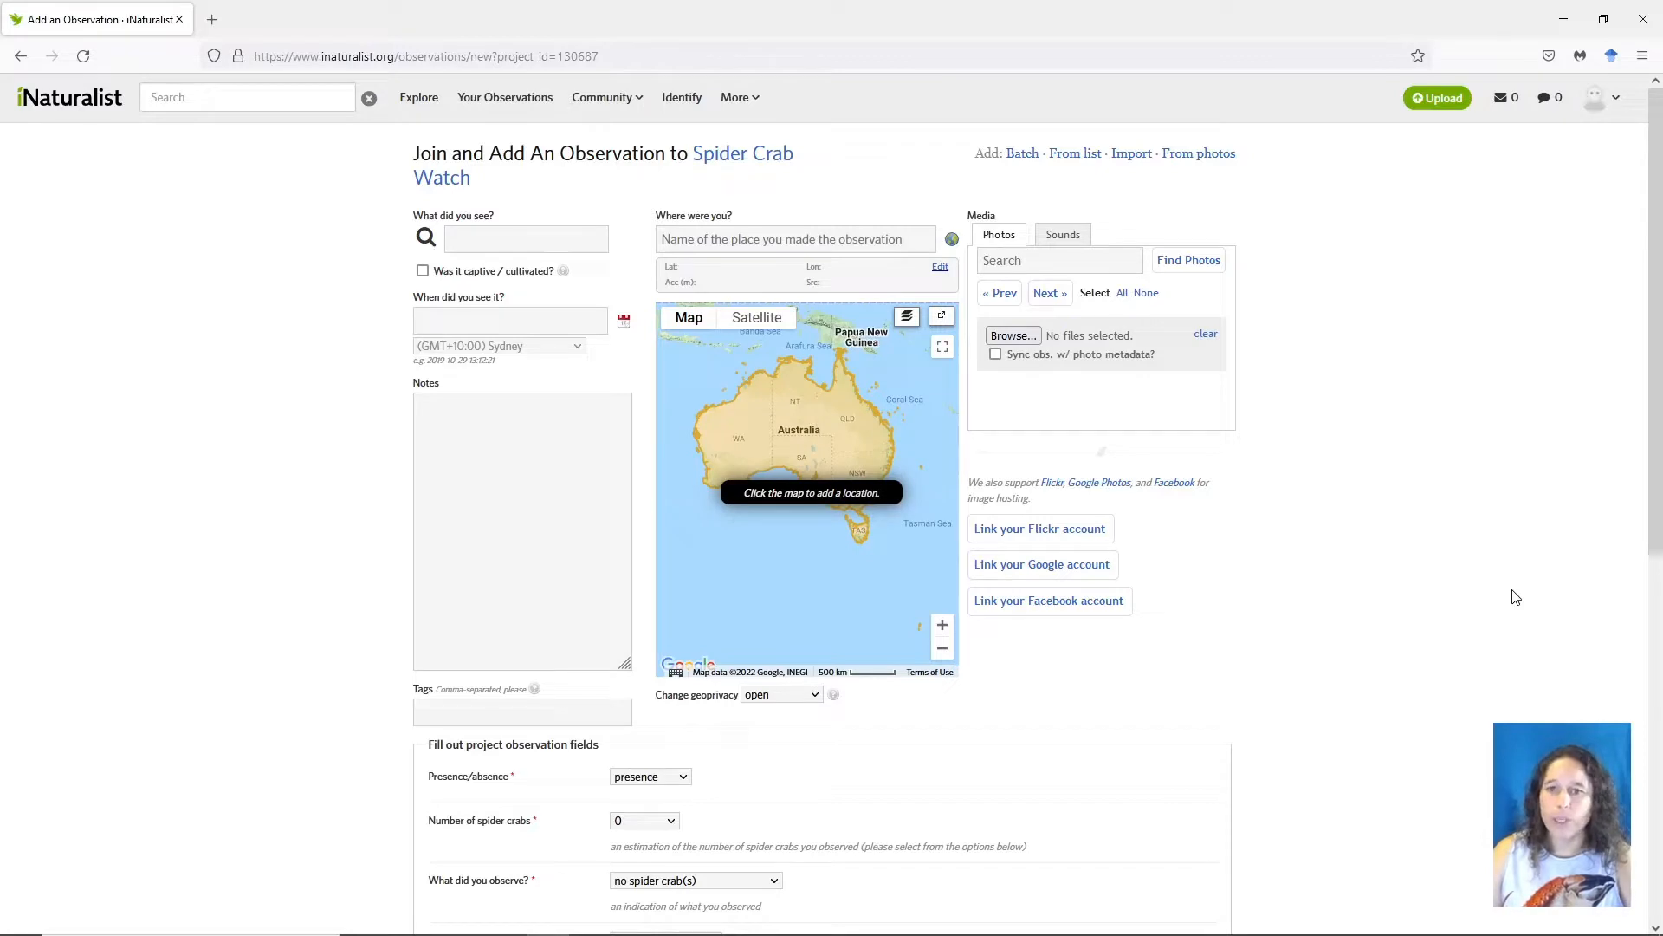
click(1012, 336)
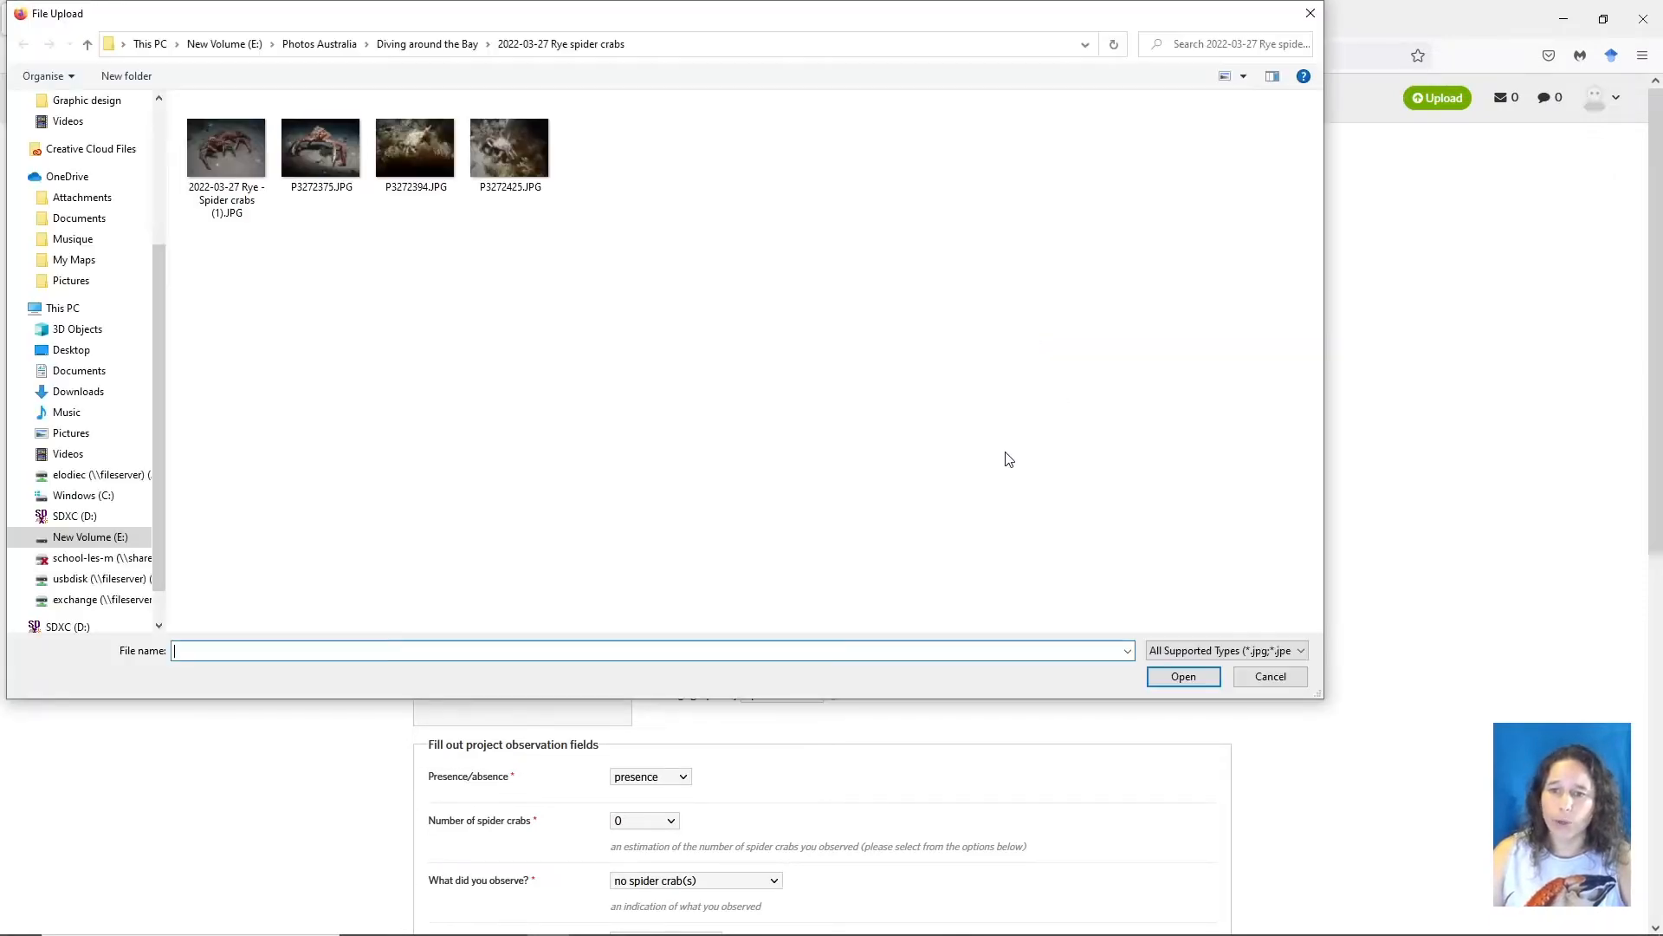
drag(315, 244, 239, 171)
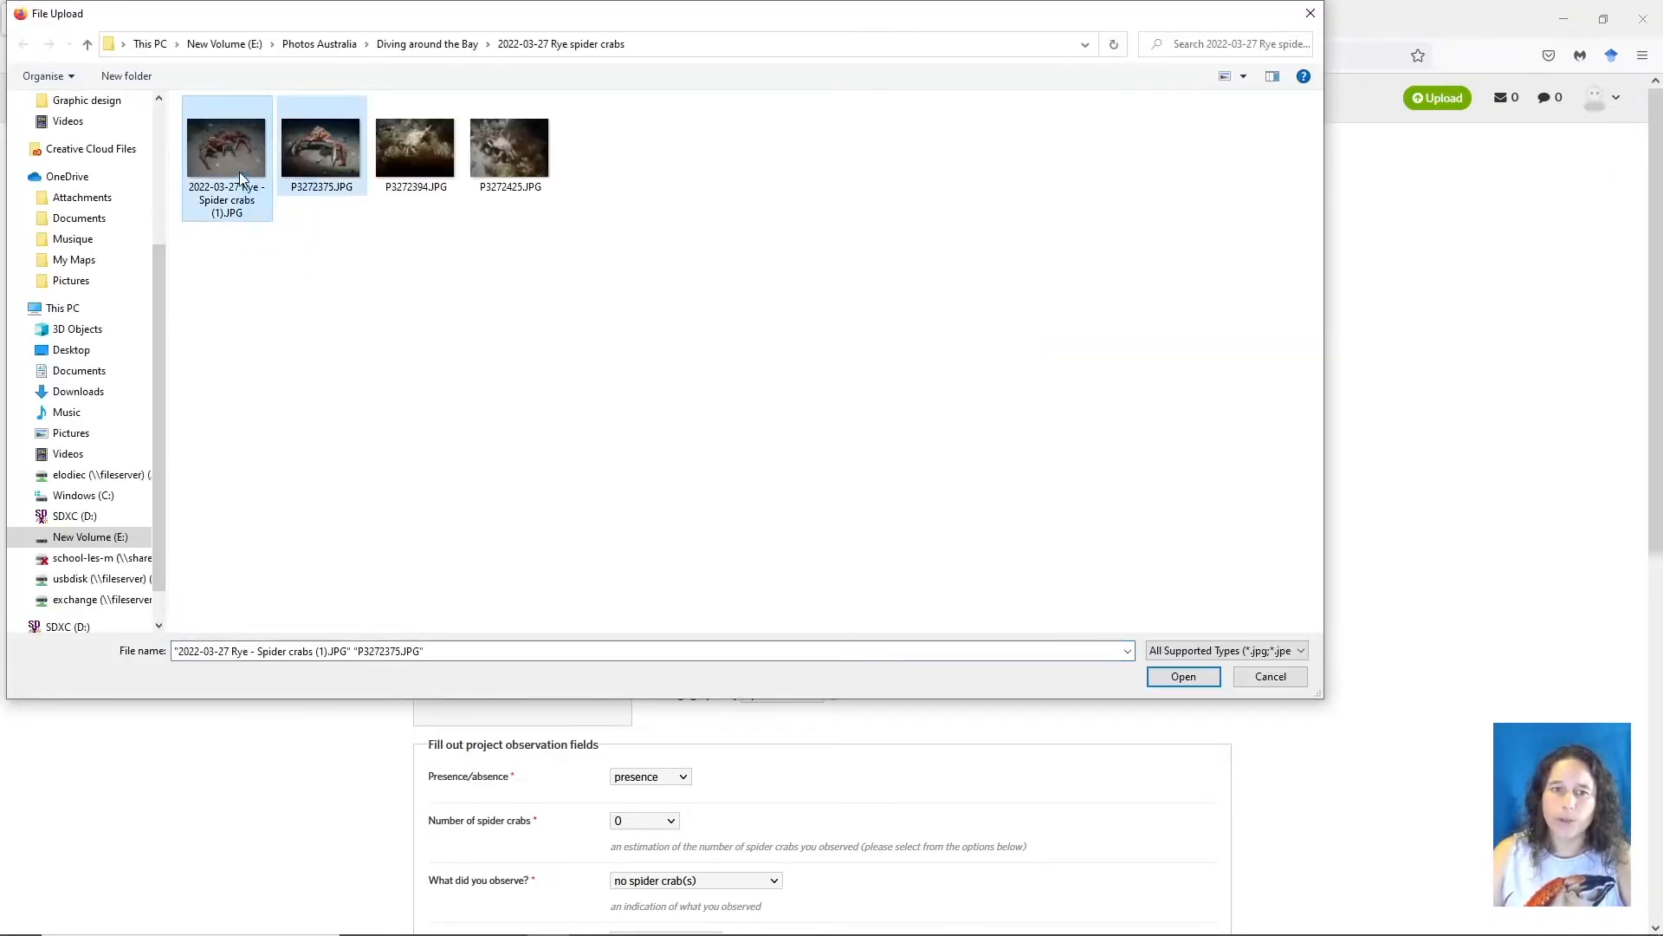
click(1204, 677)
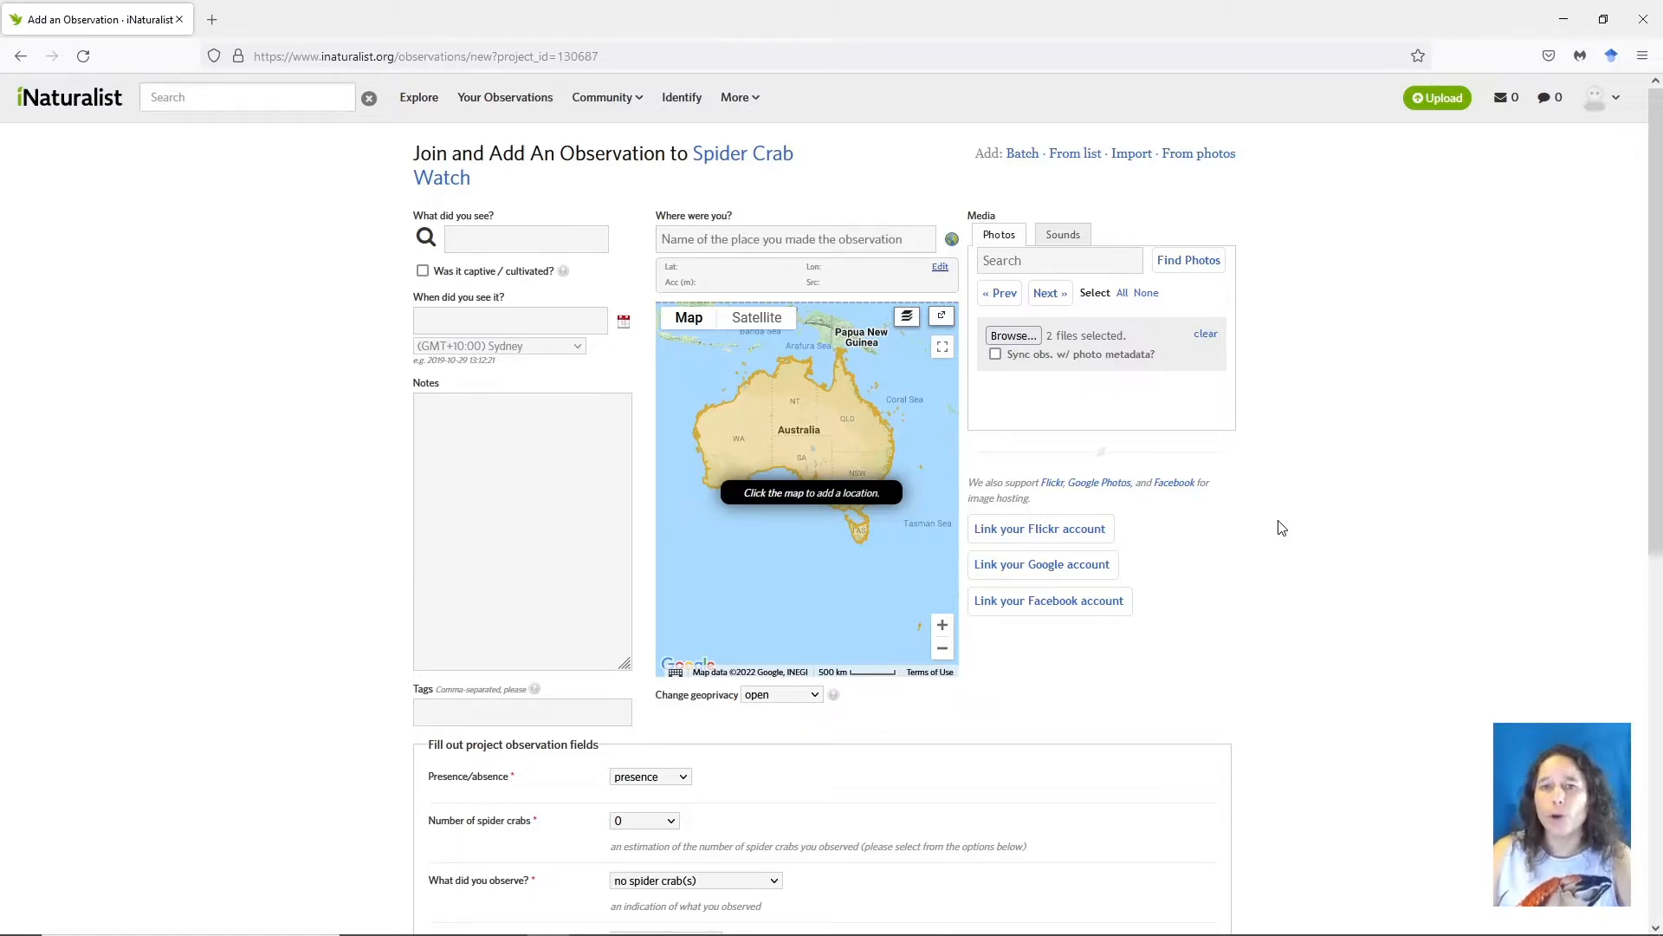
Identify the observed species as Great Spider Crab, choosing the Leptomithrax match for "great spider Crab"
click(475, 241)
text(great spide)
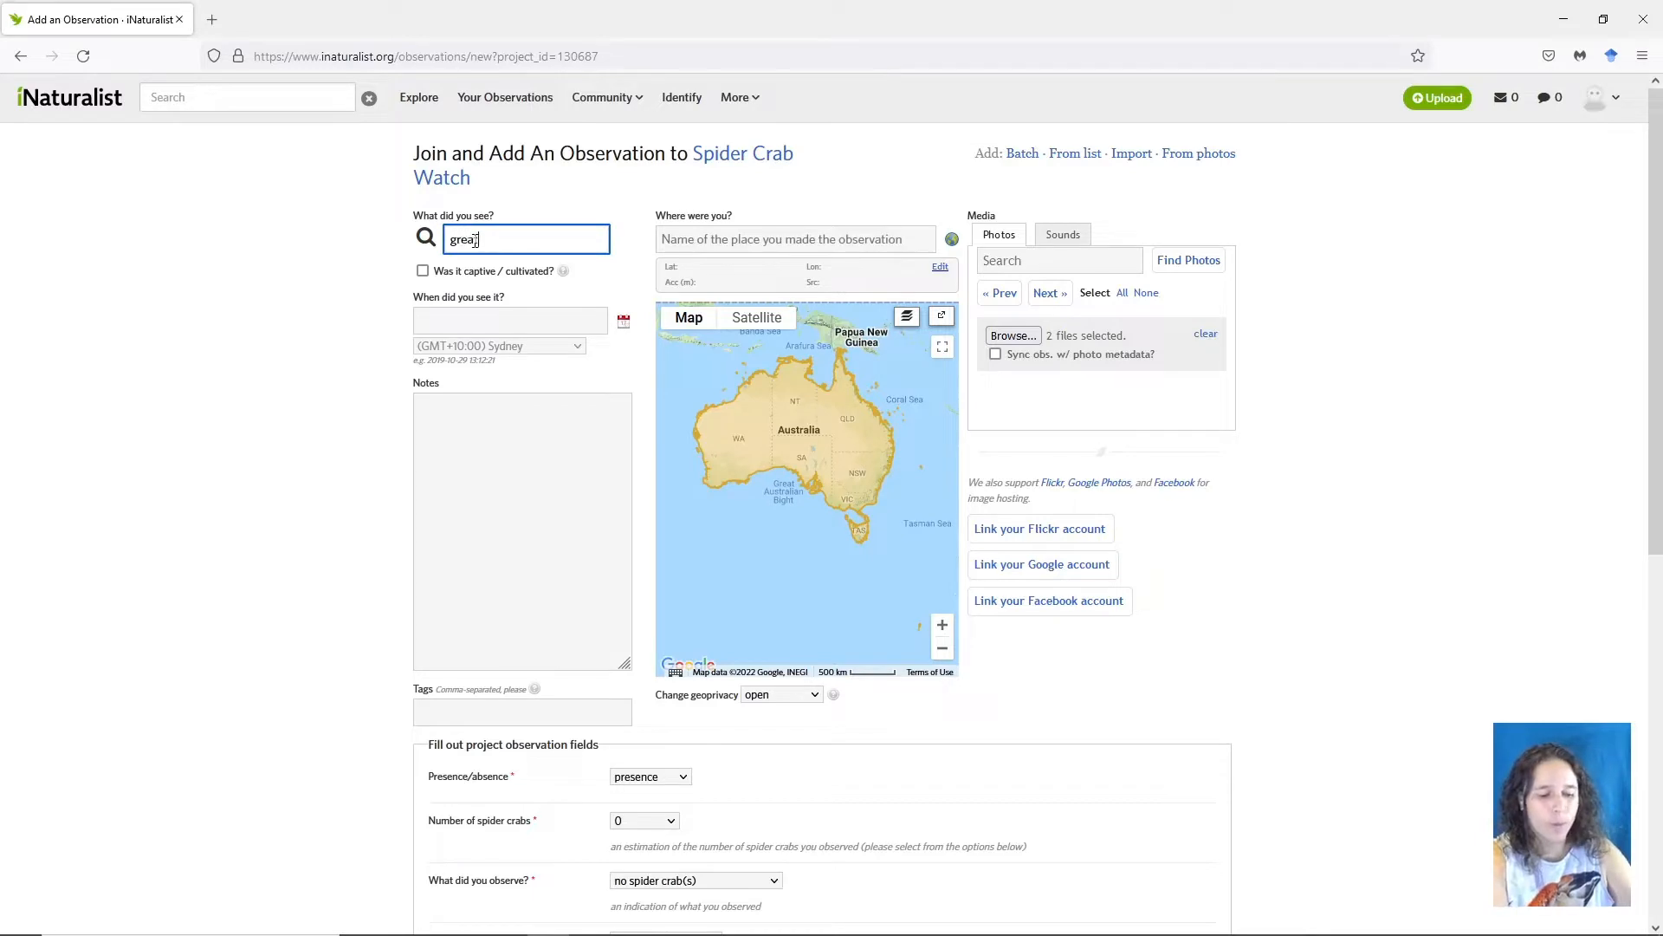
text(r Cr)
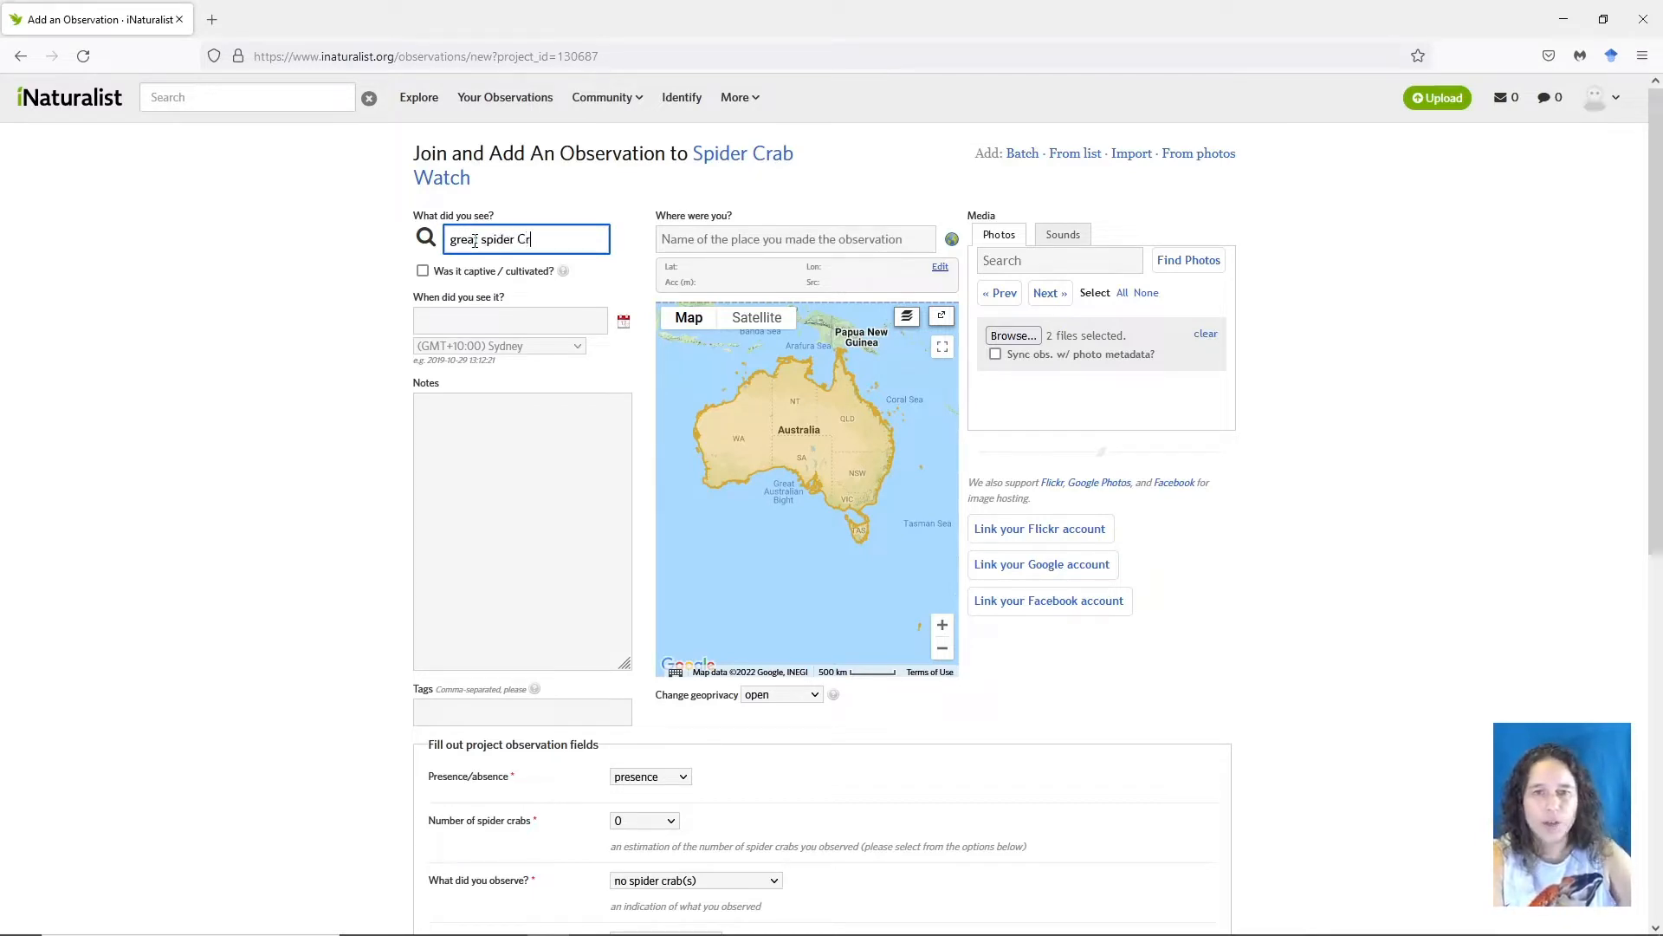
text(ab)
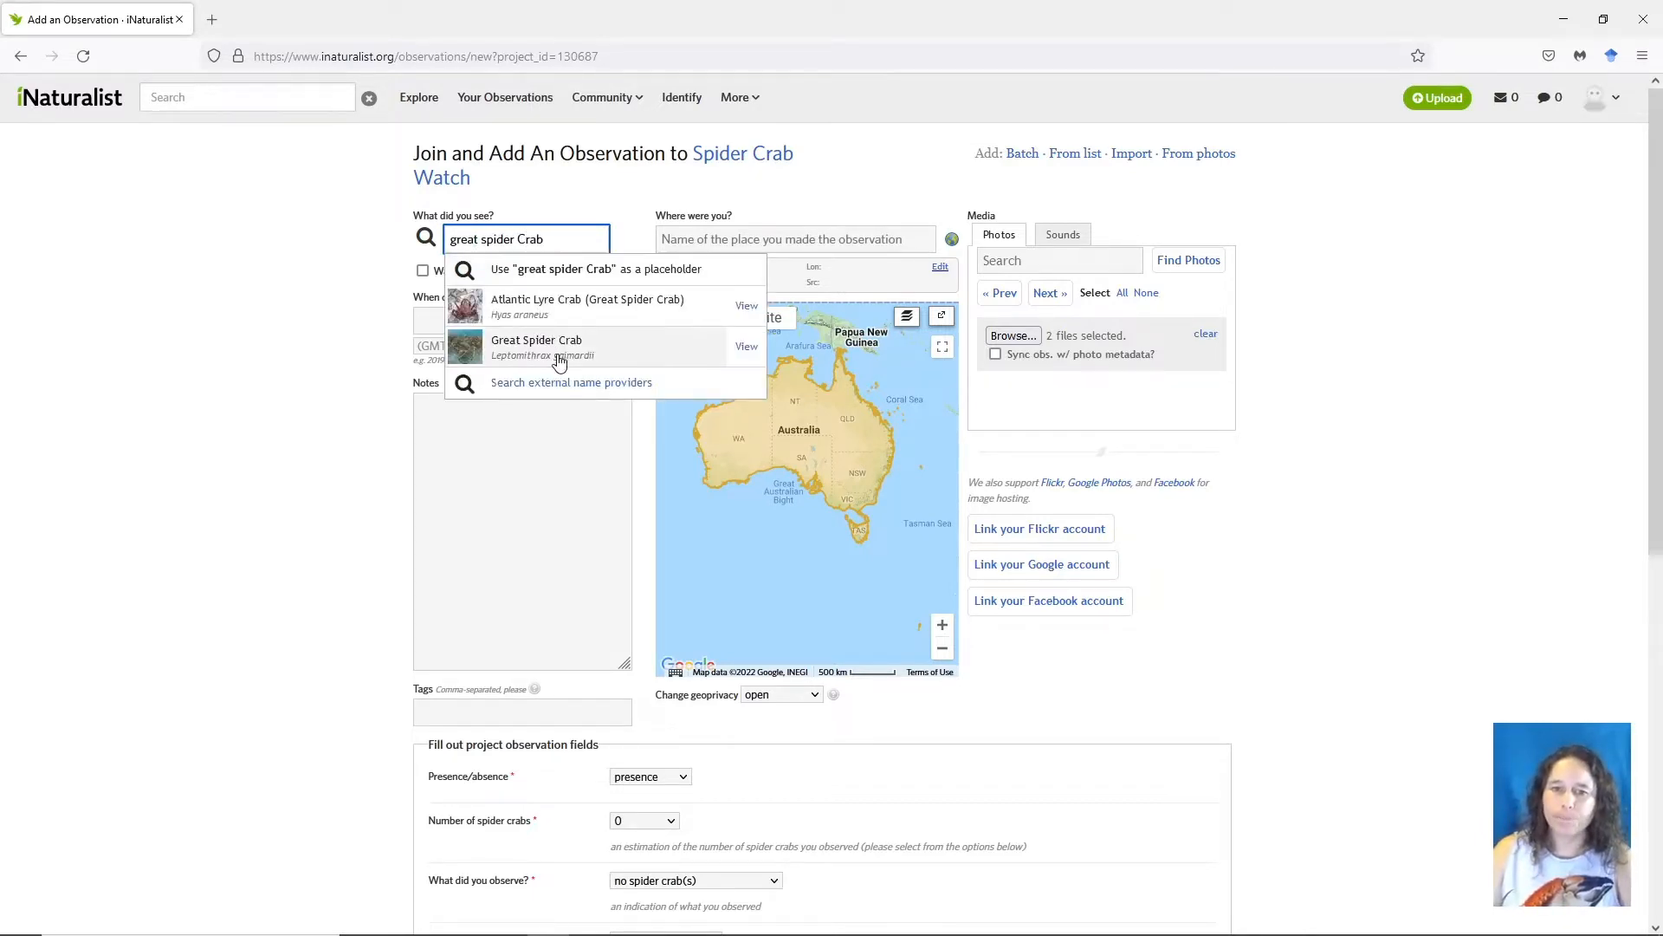
click(633, 351)
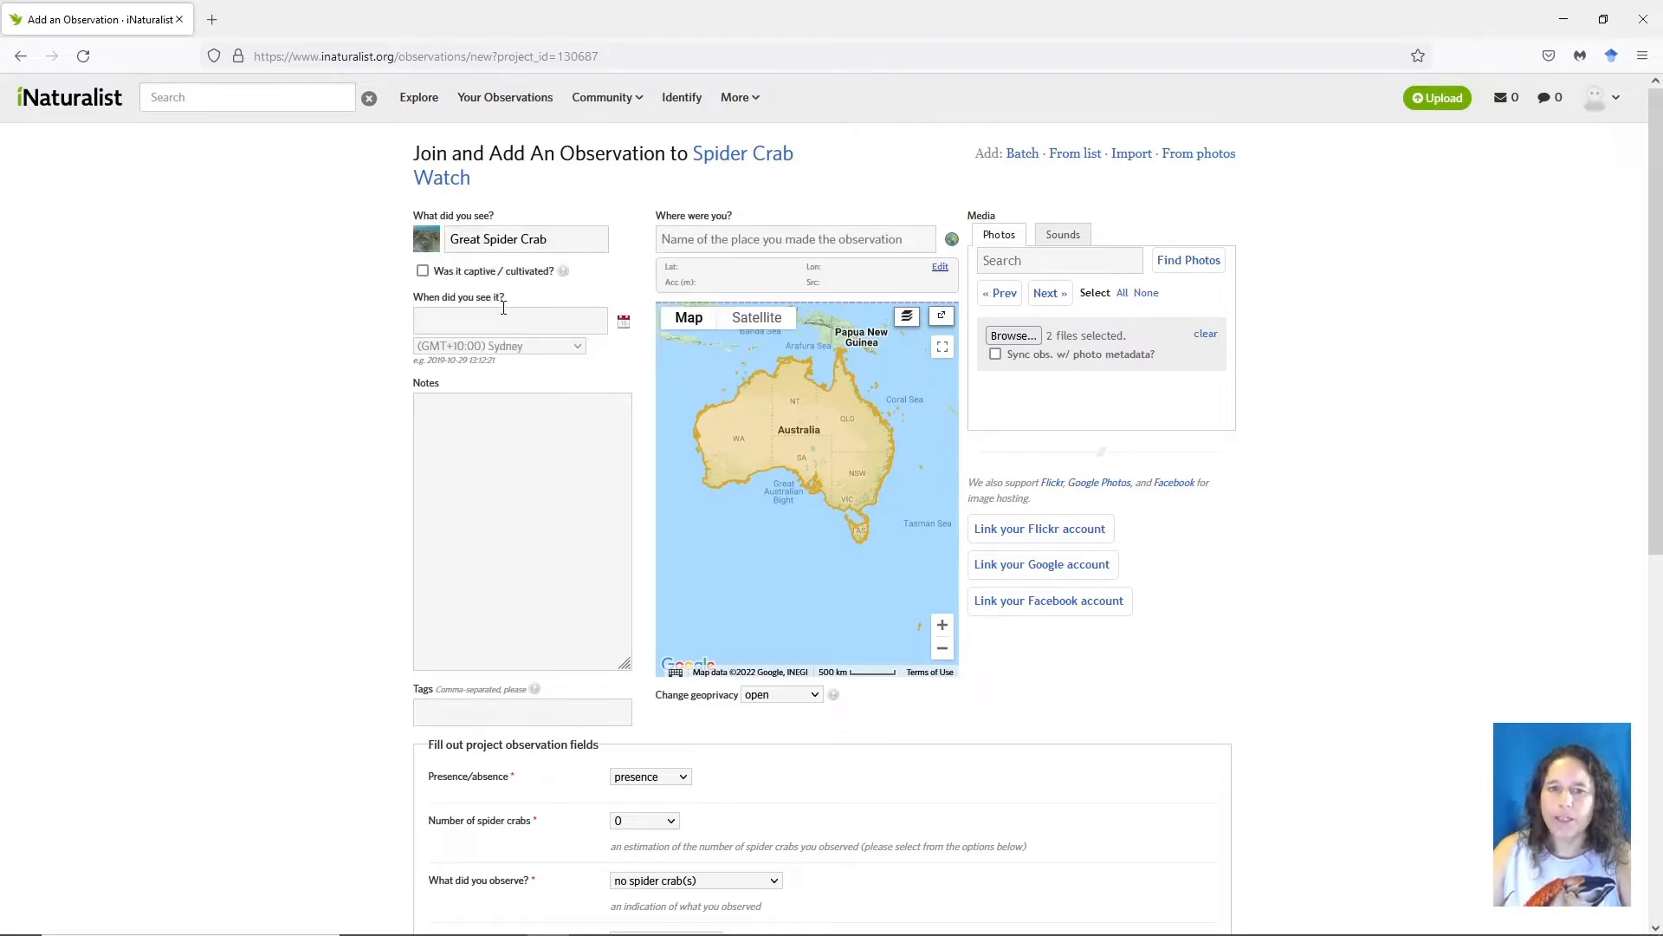
click(596, 322)
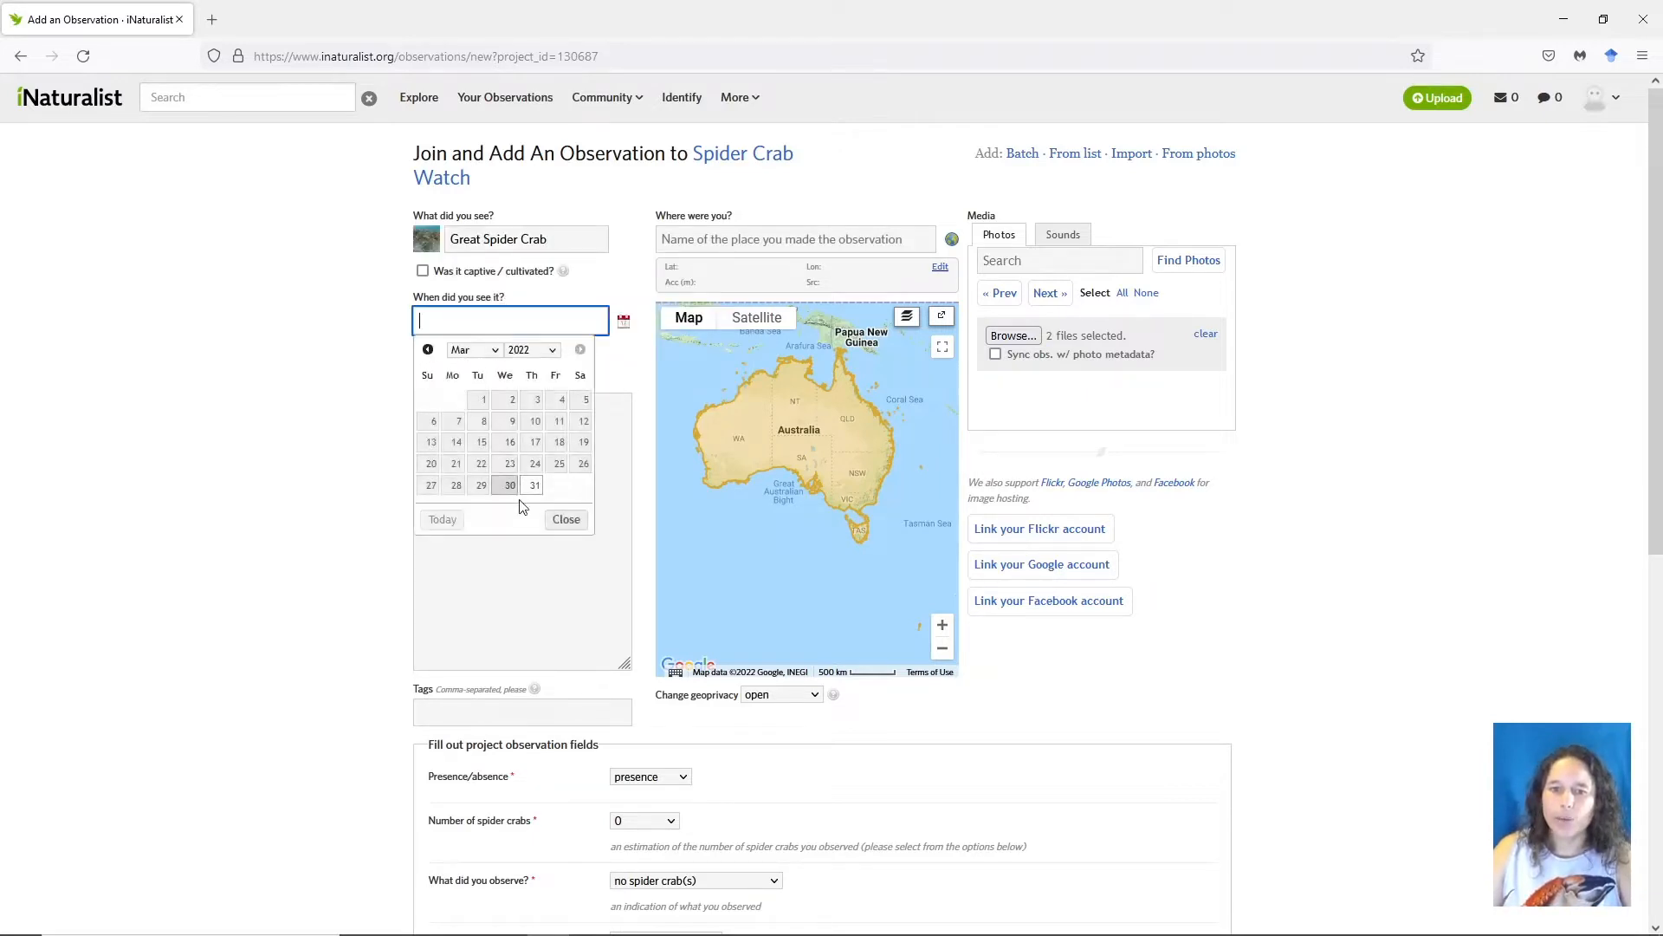
click(431, 485)
click(545, 321)
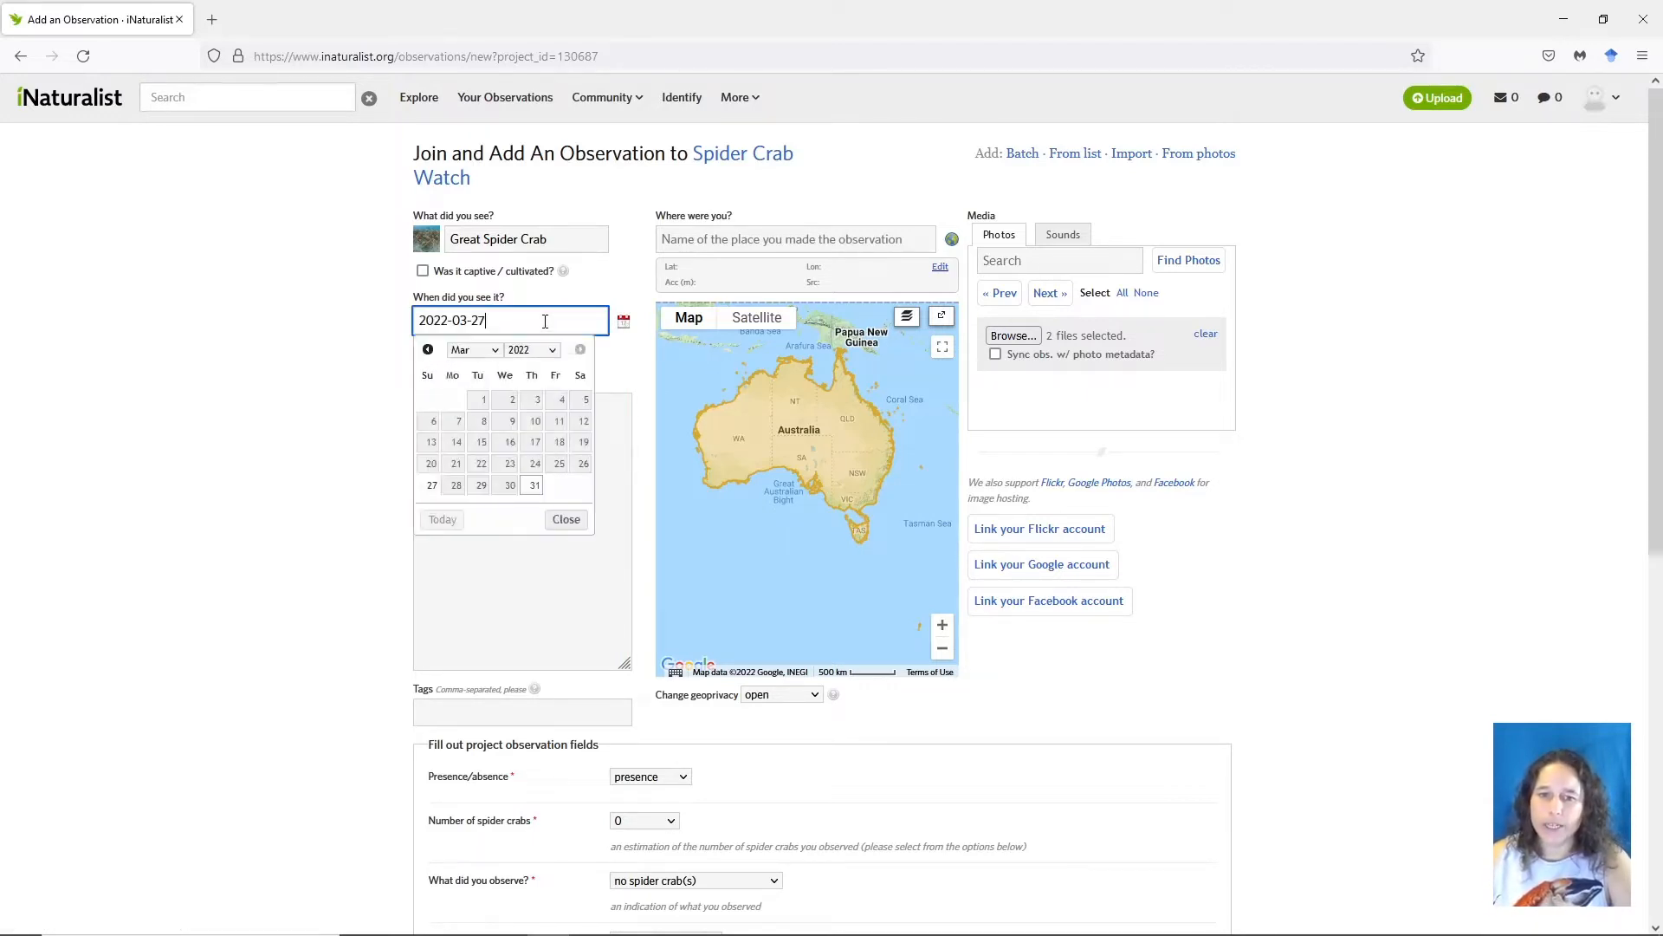
text(8)
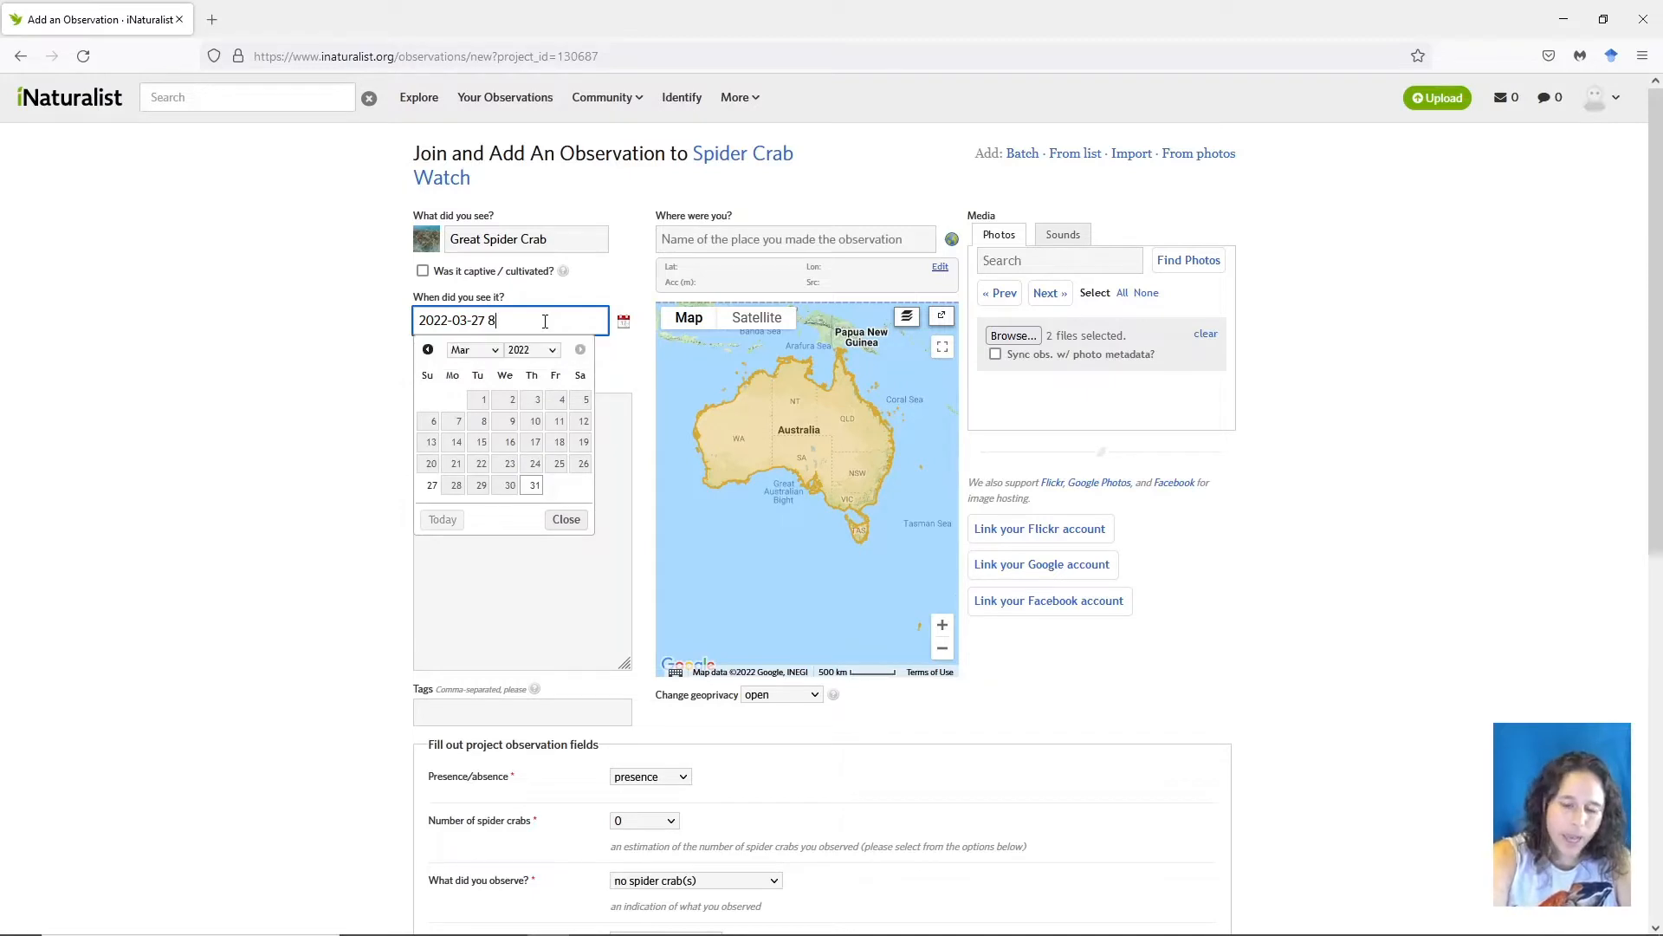
text(PM)
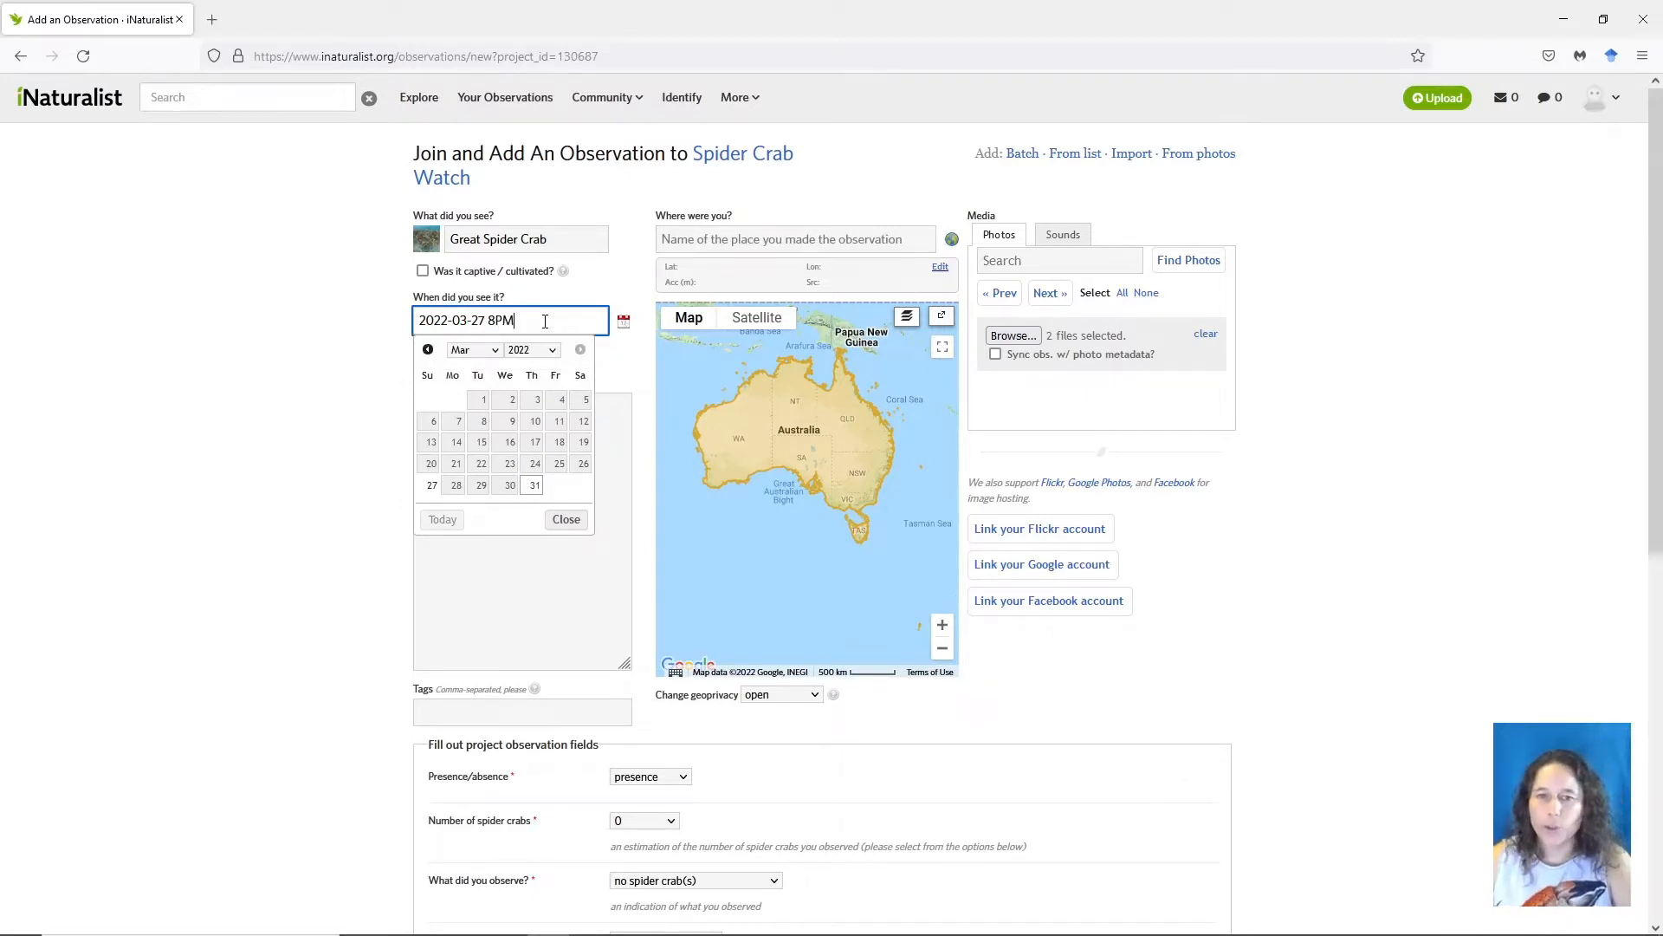
key(BackSpace)
key(BackSpace)
key(BackSpace)
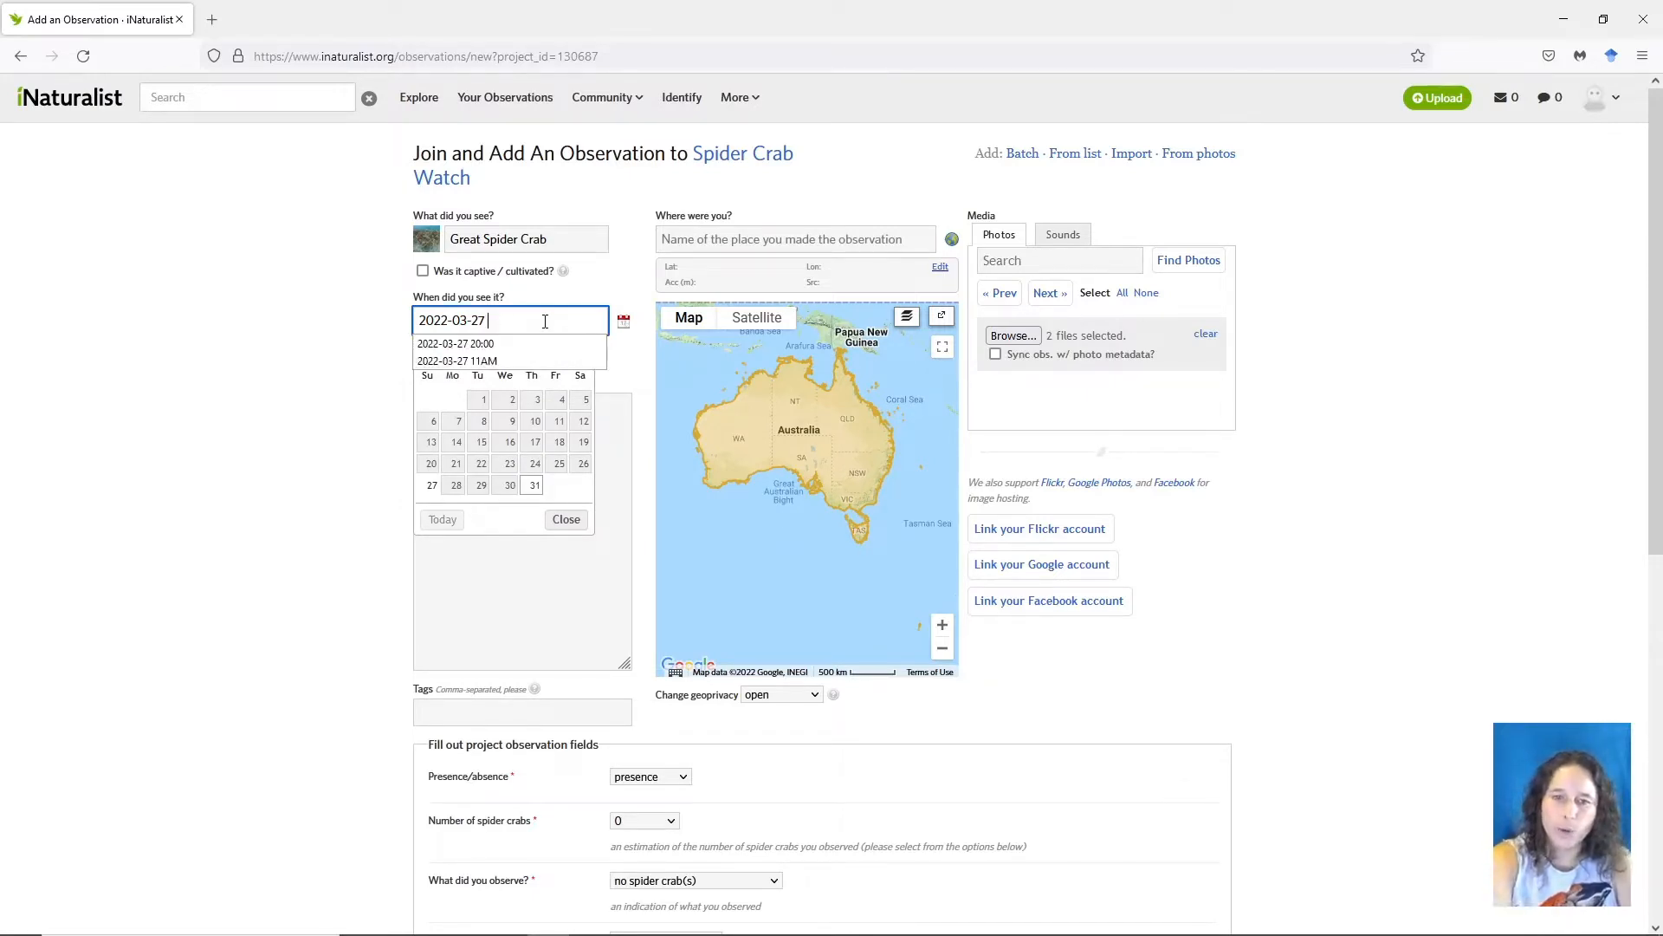
text(20:00)
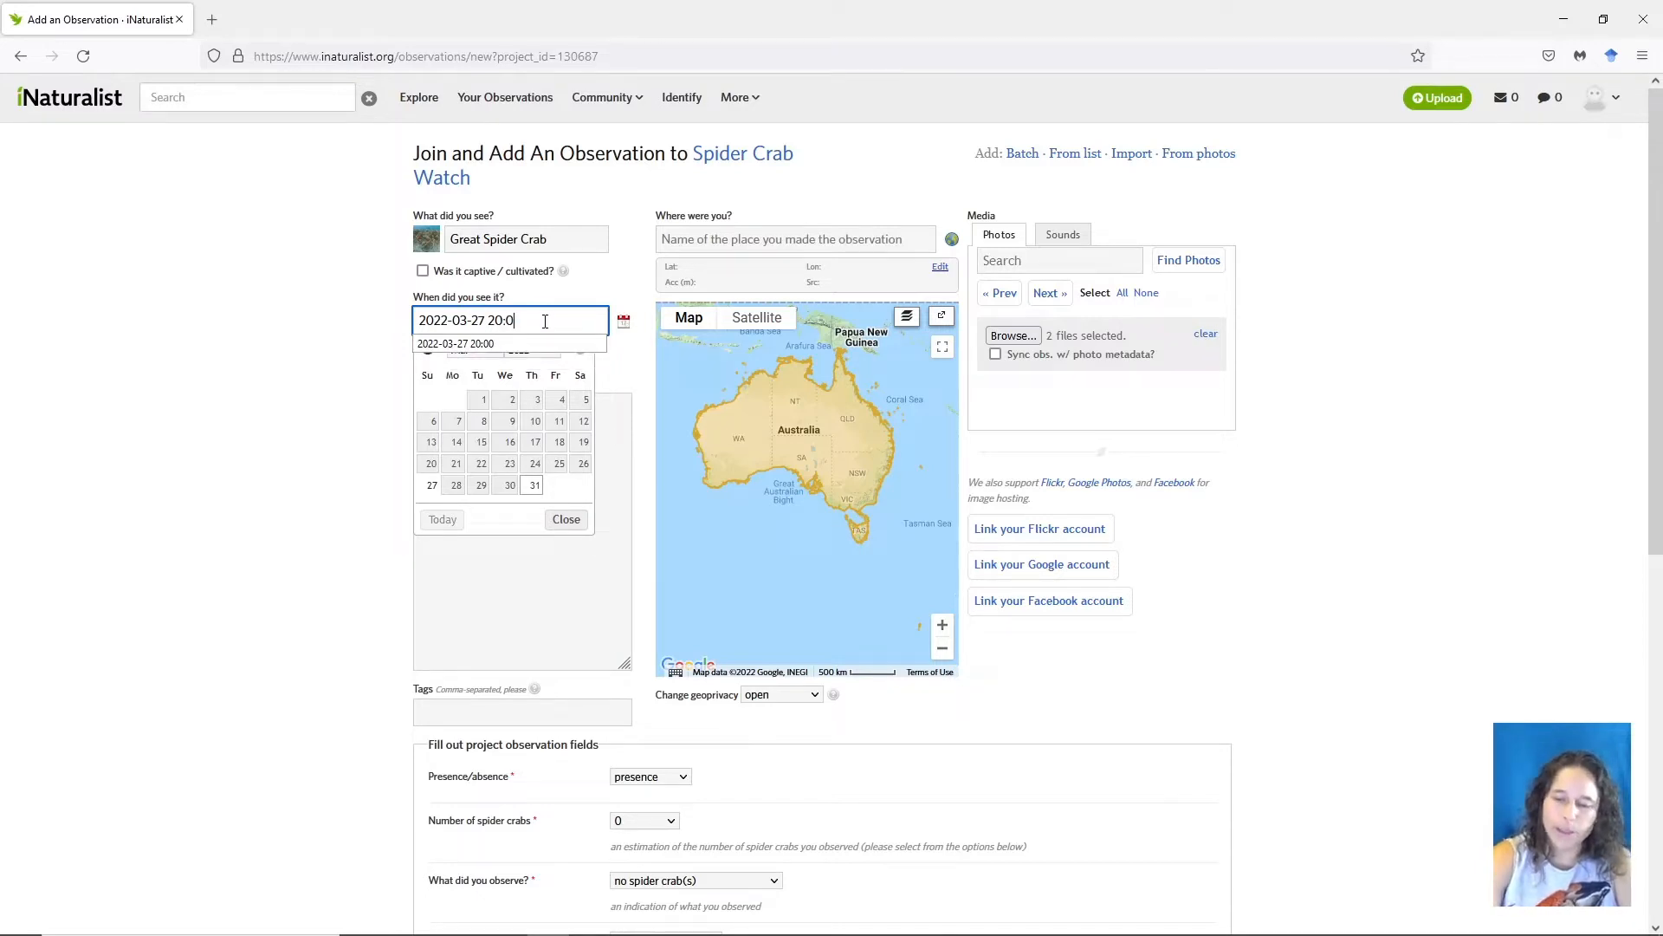
click(635, 368)
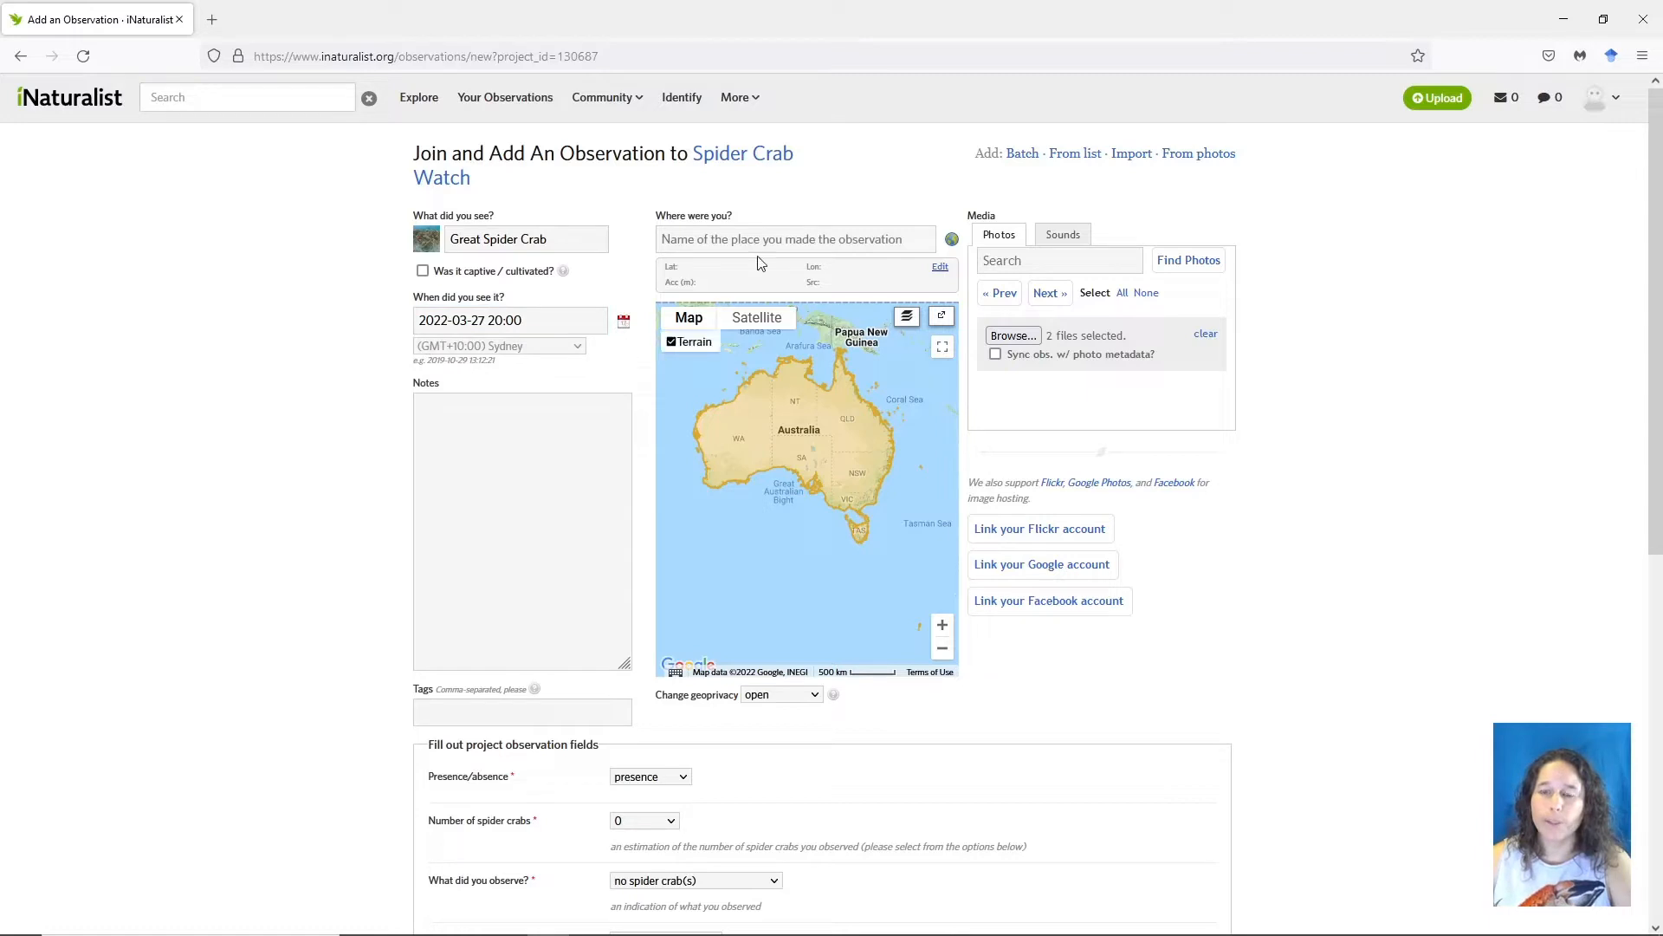
Enter "Rye pier, VIC" as the observation's place and search for it on the map
click(739, 242)
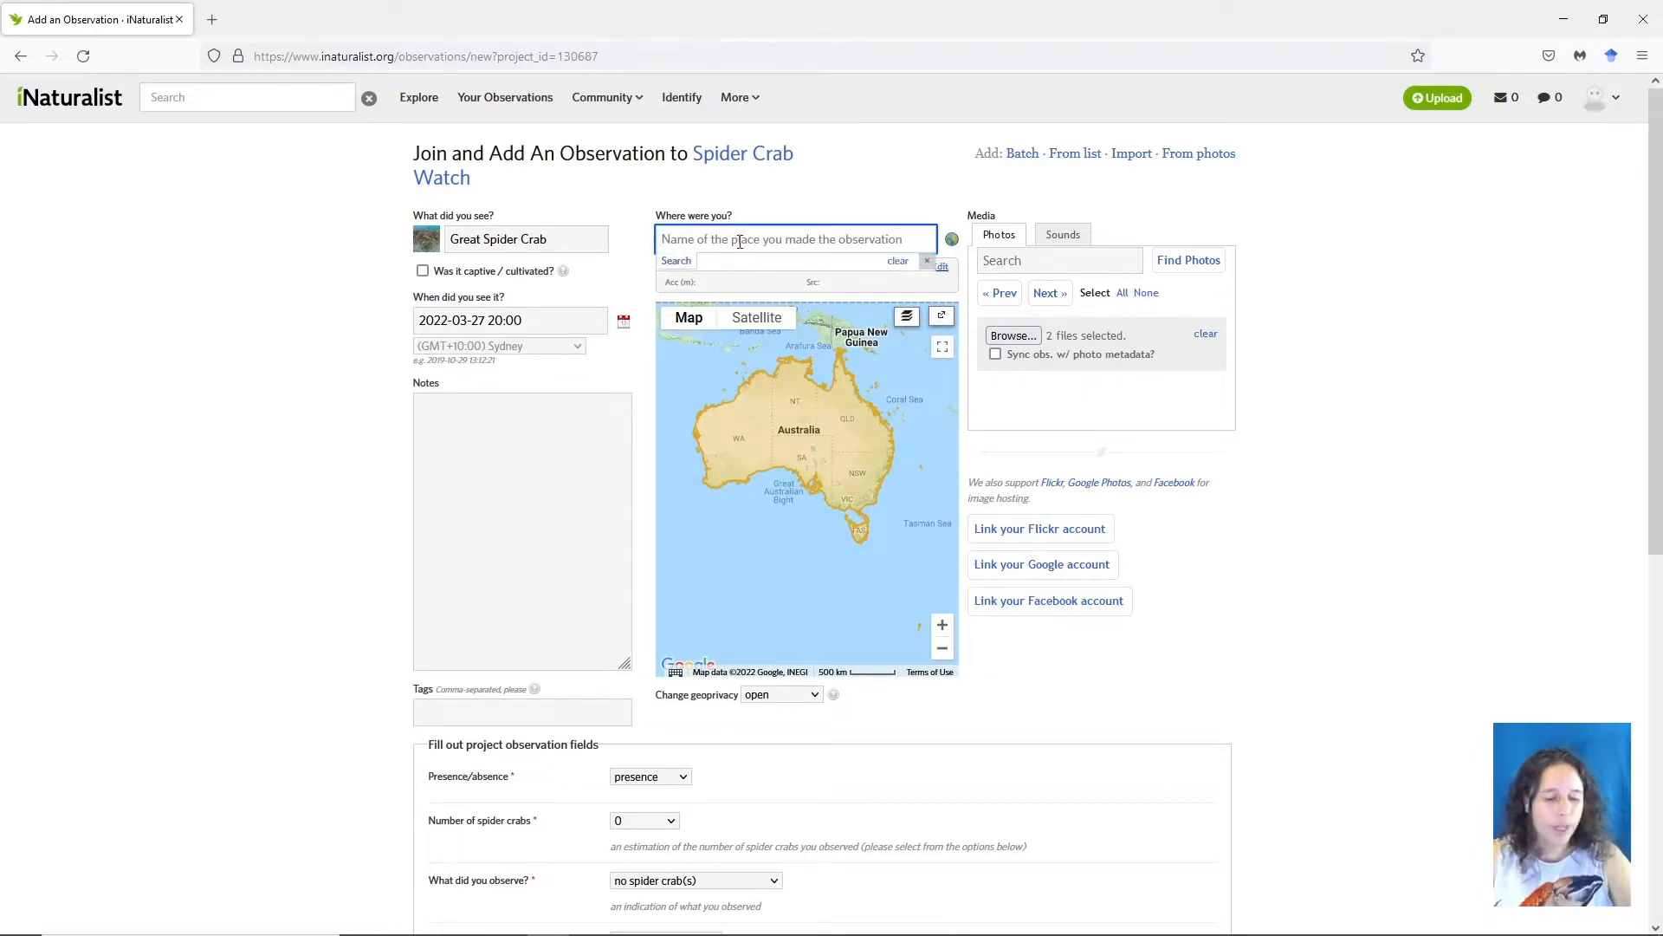
text(R)
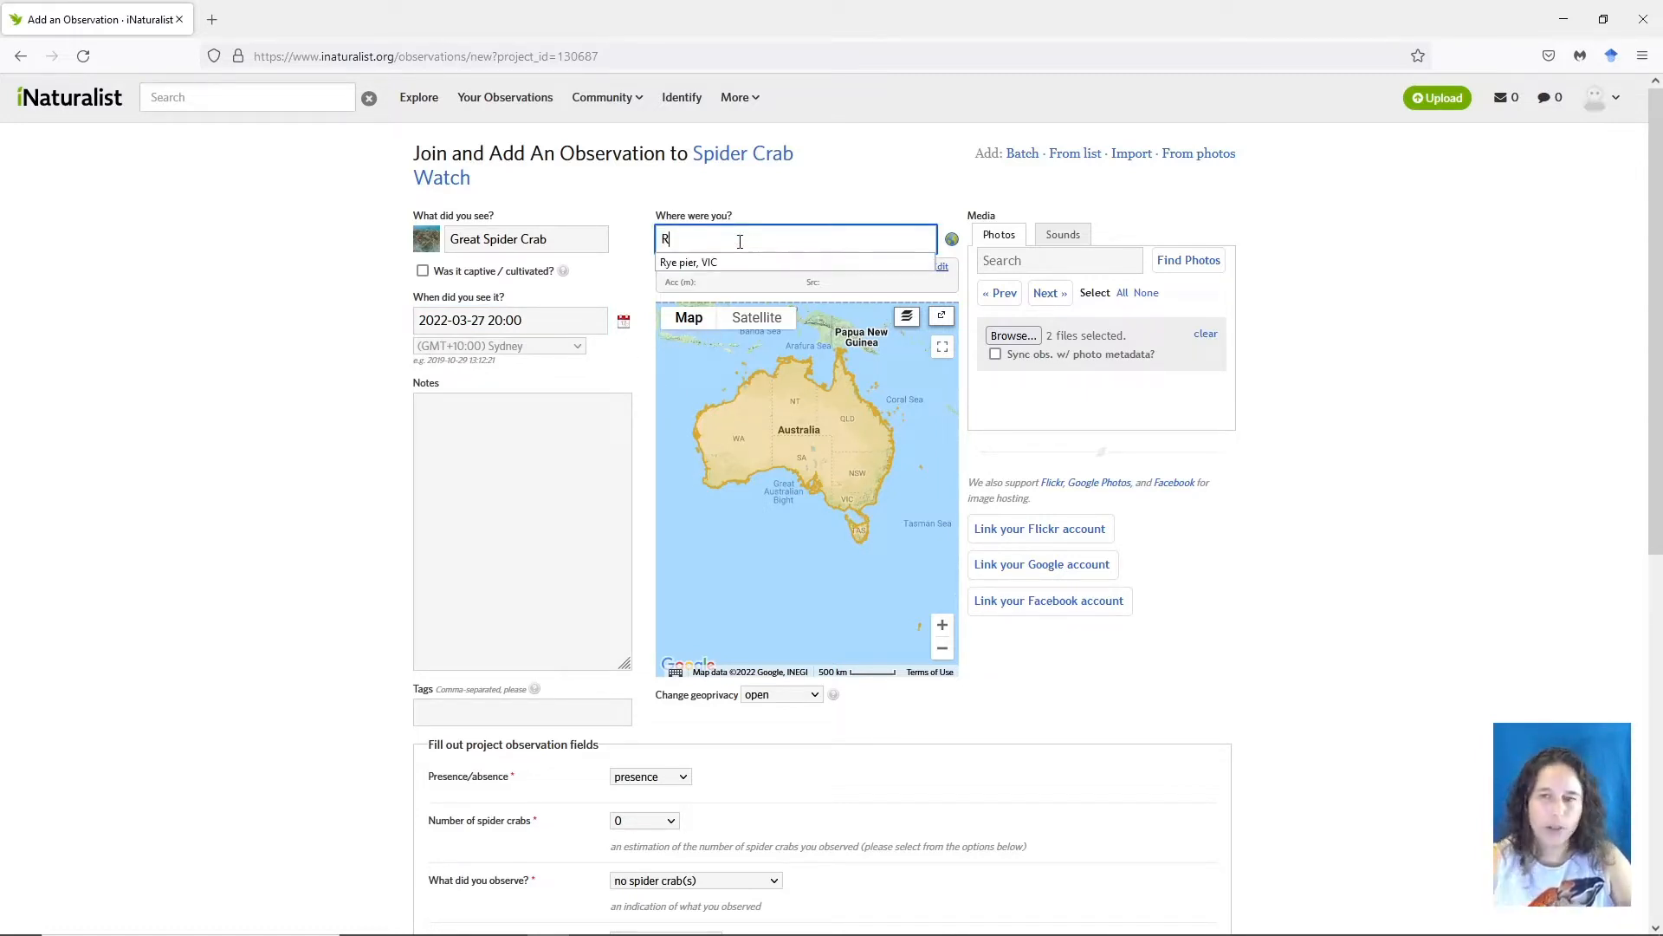
click(728, 261)
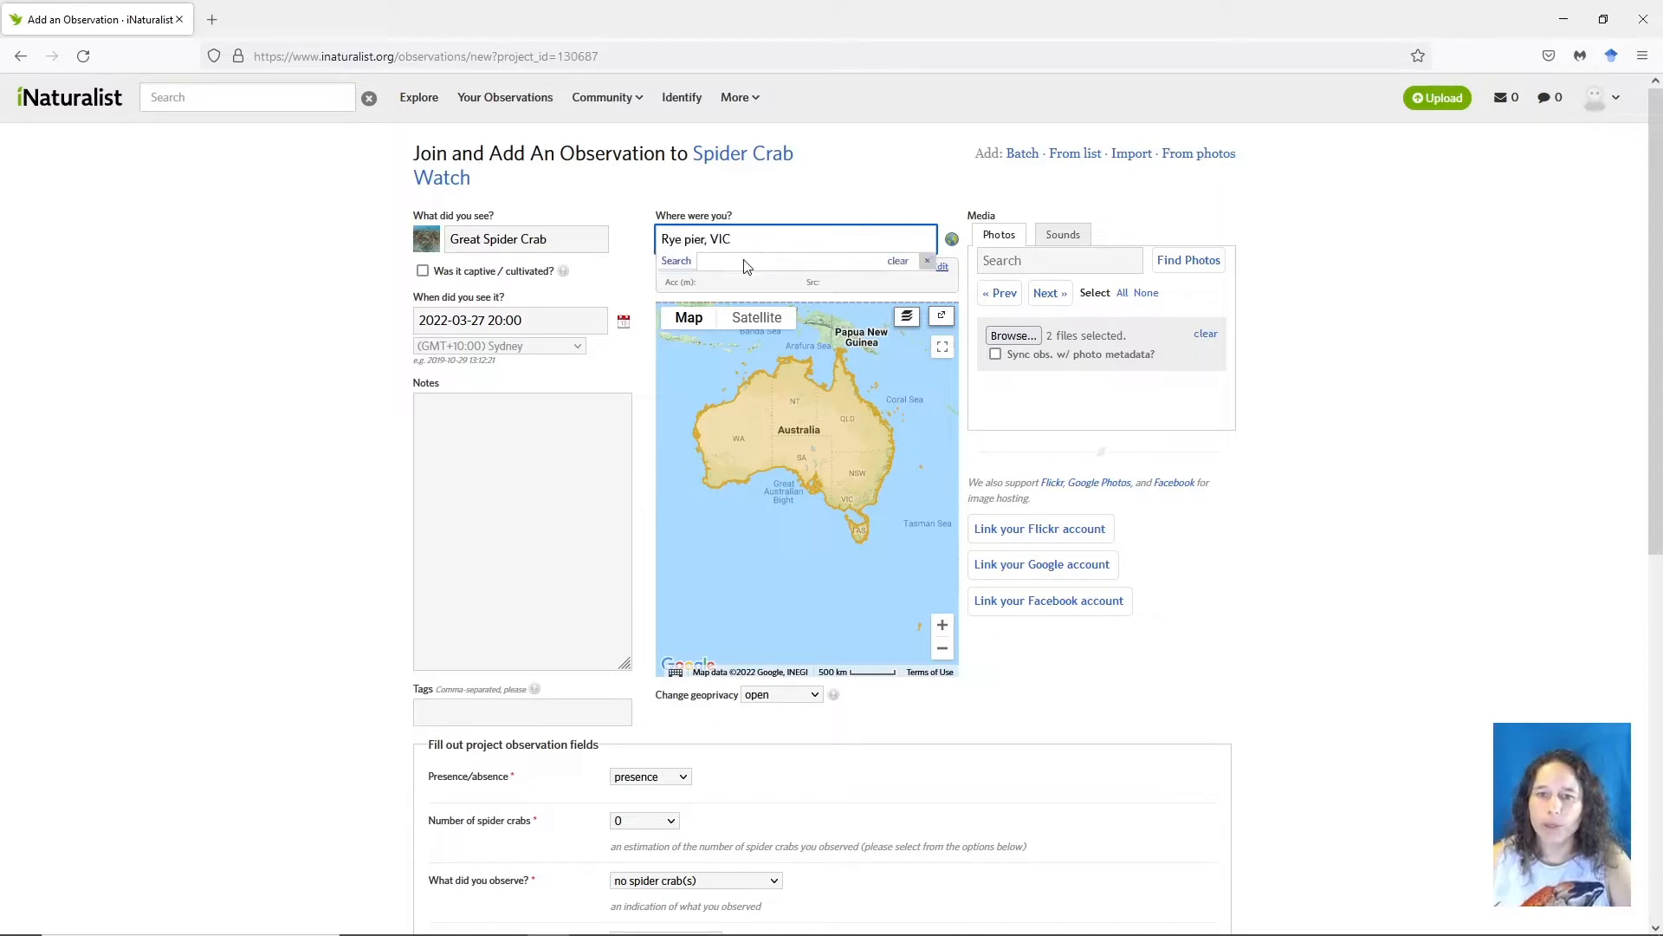
click(676, 261)
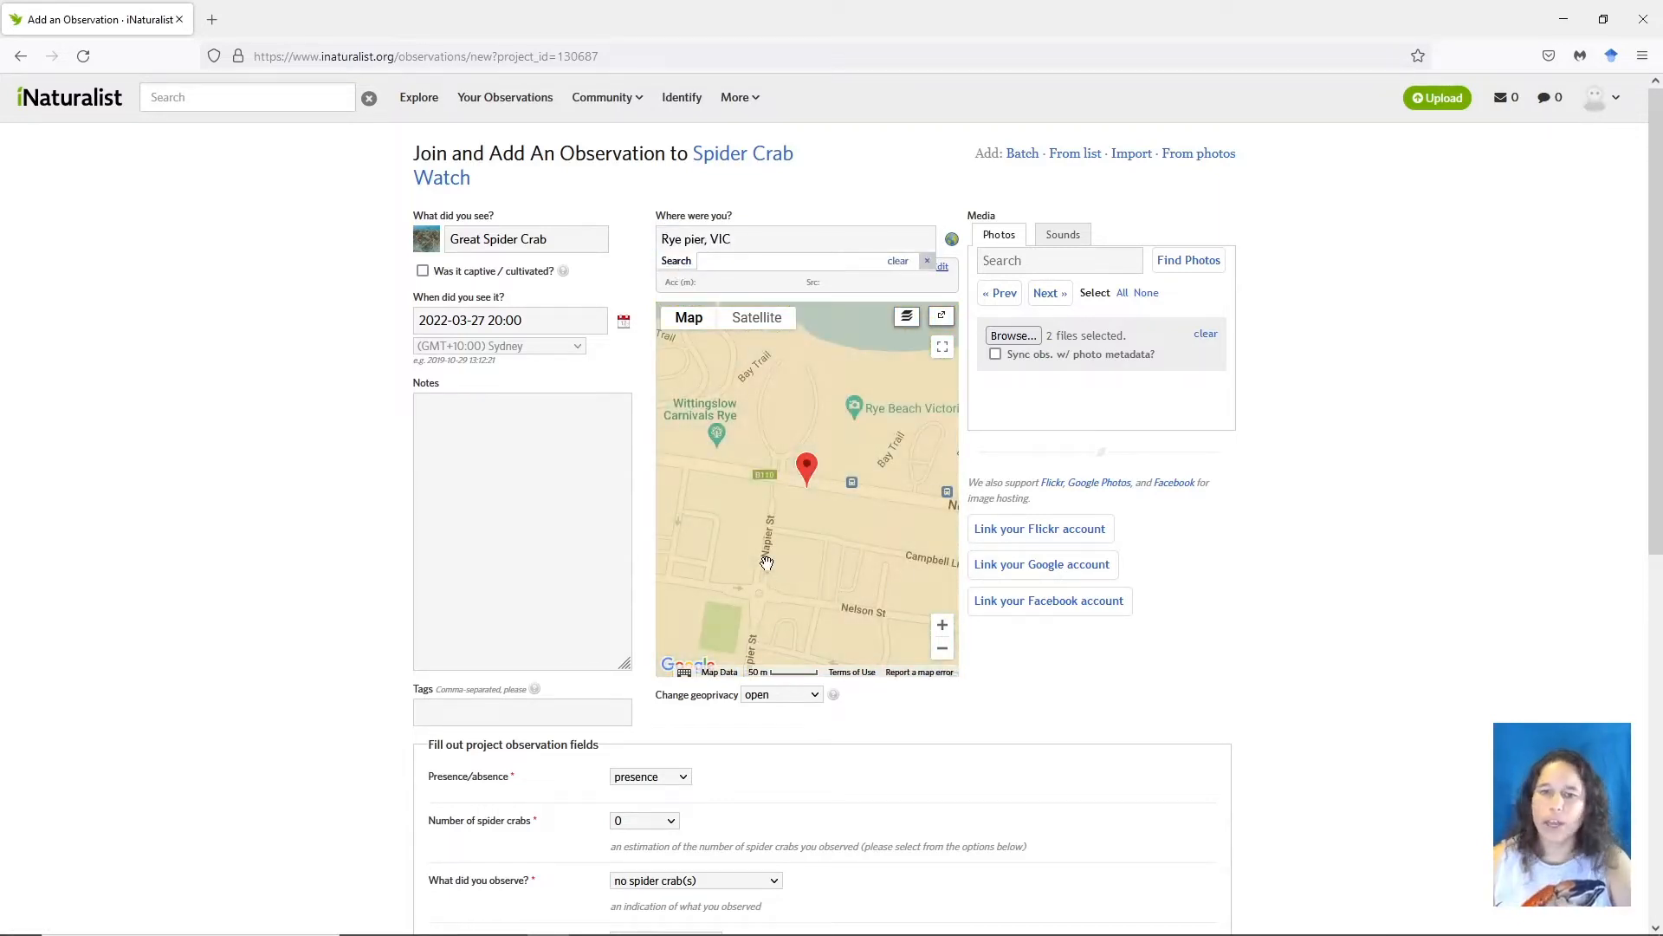
Move the location marker into the water at the pier's seaward end and set the geoprivacy to private
drag(742, 524, 797, 637)
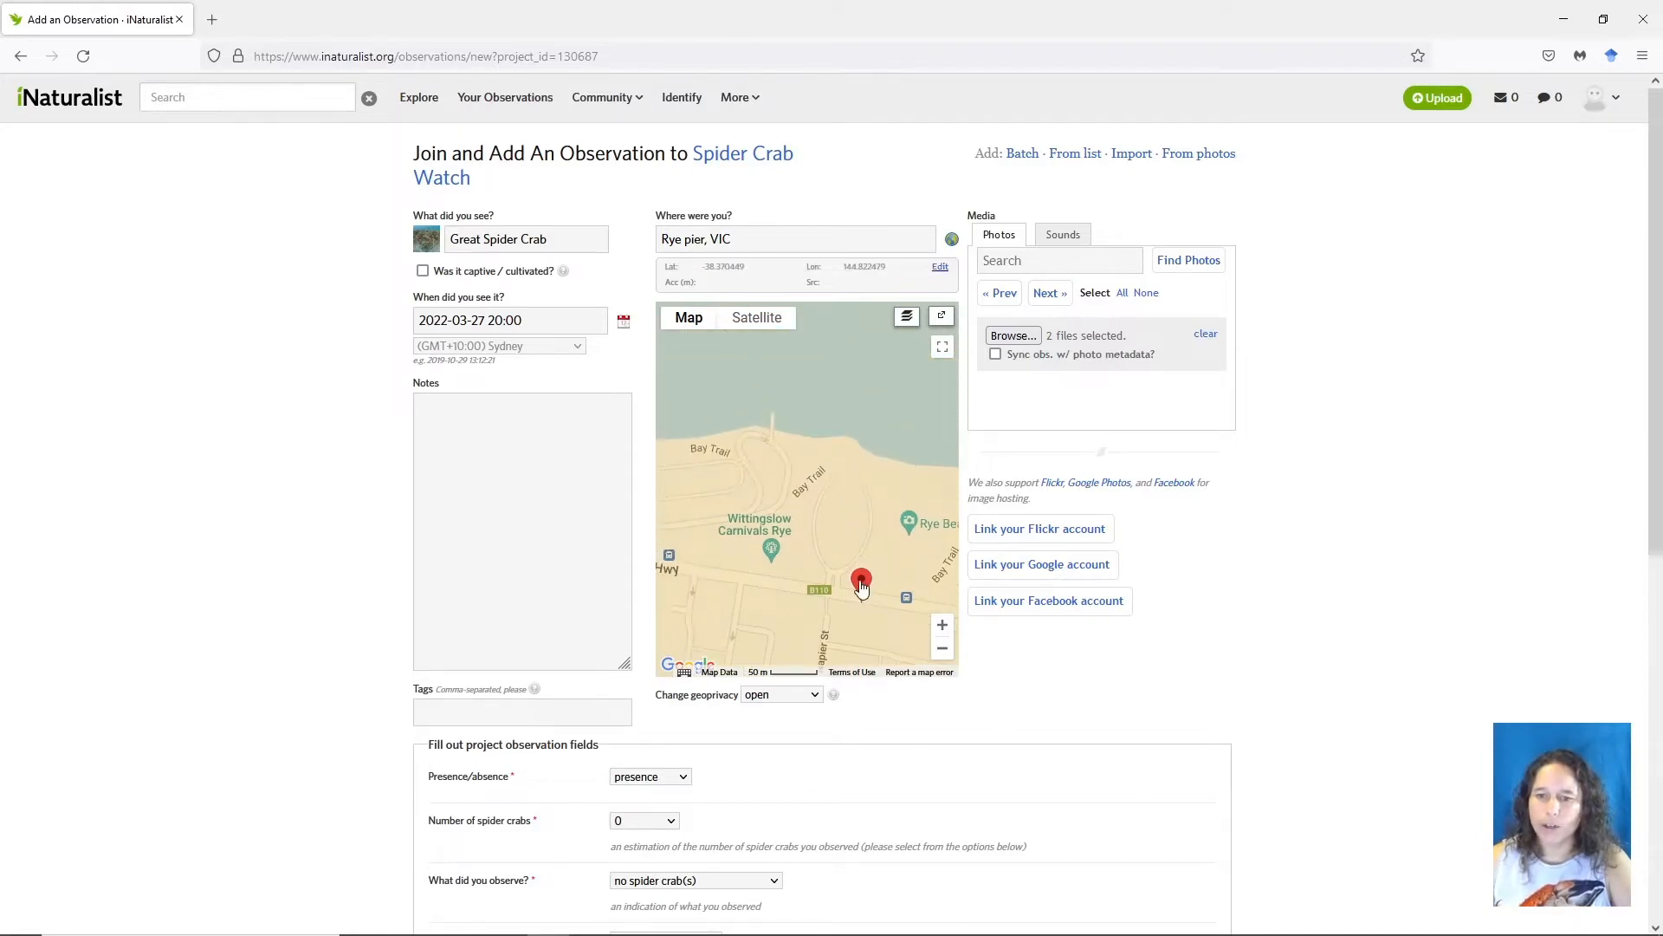
mouse_move(861, 586)
mouse_down()
mouse_move(765, 417)
mouse_move(768, 368)
mouse_move(770, 388)
mouse_up()
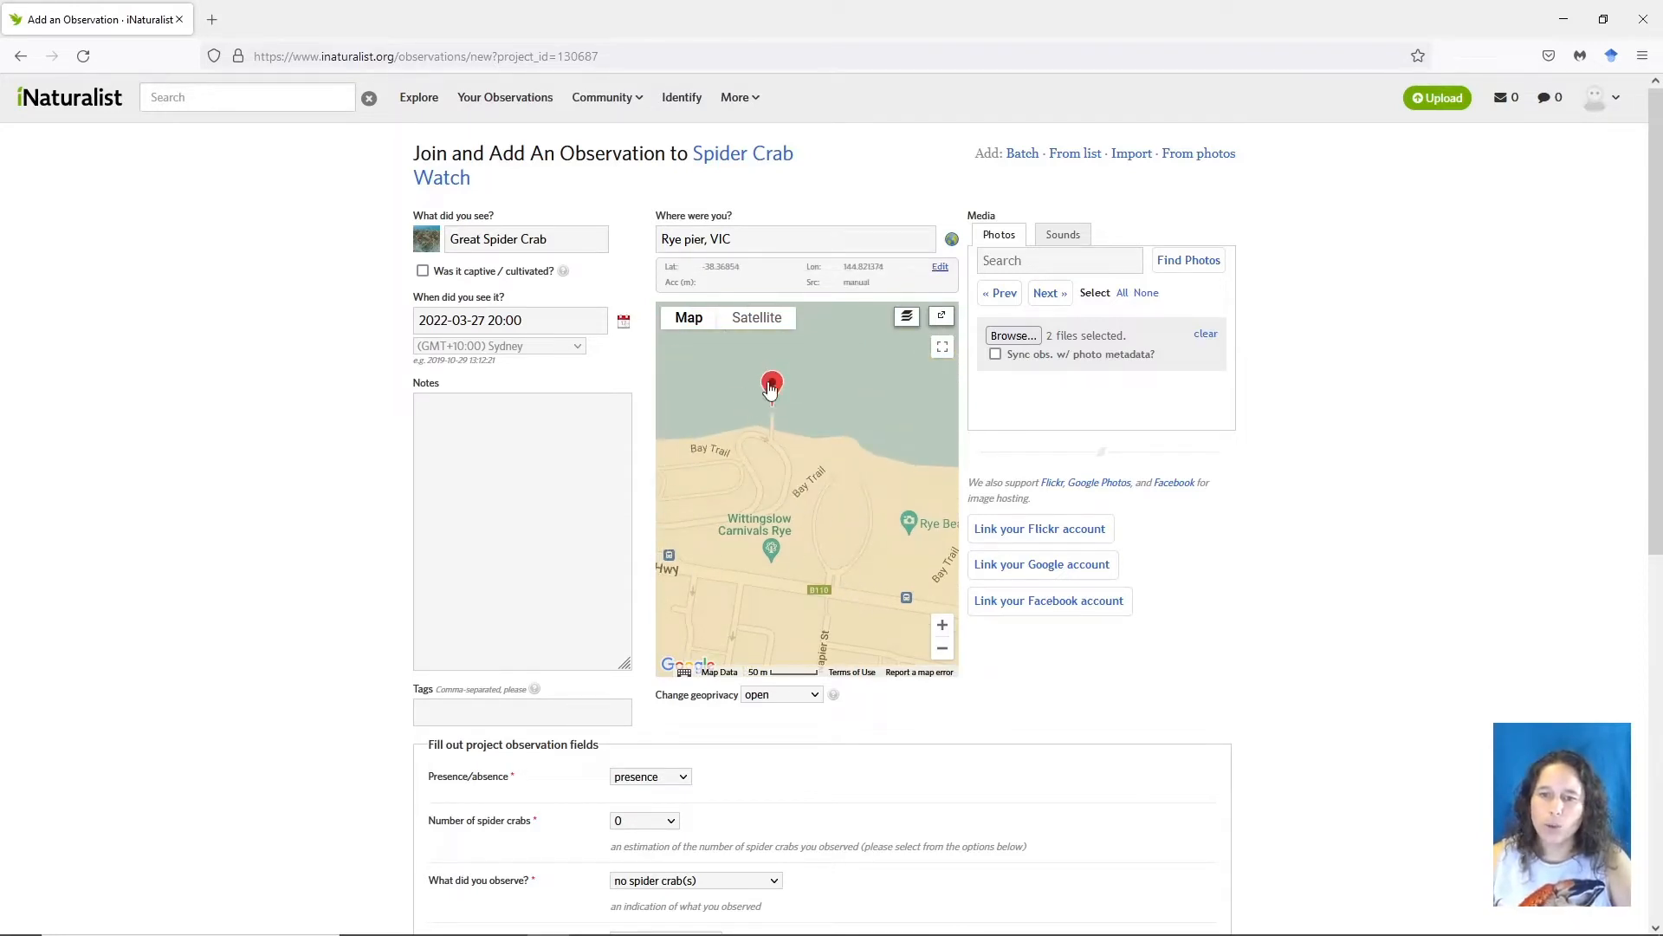
click(749, 268)
click(884, 266)
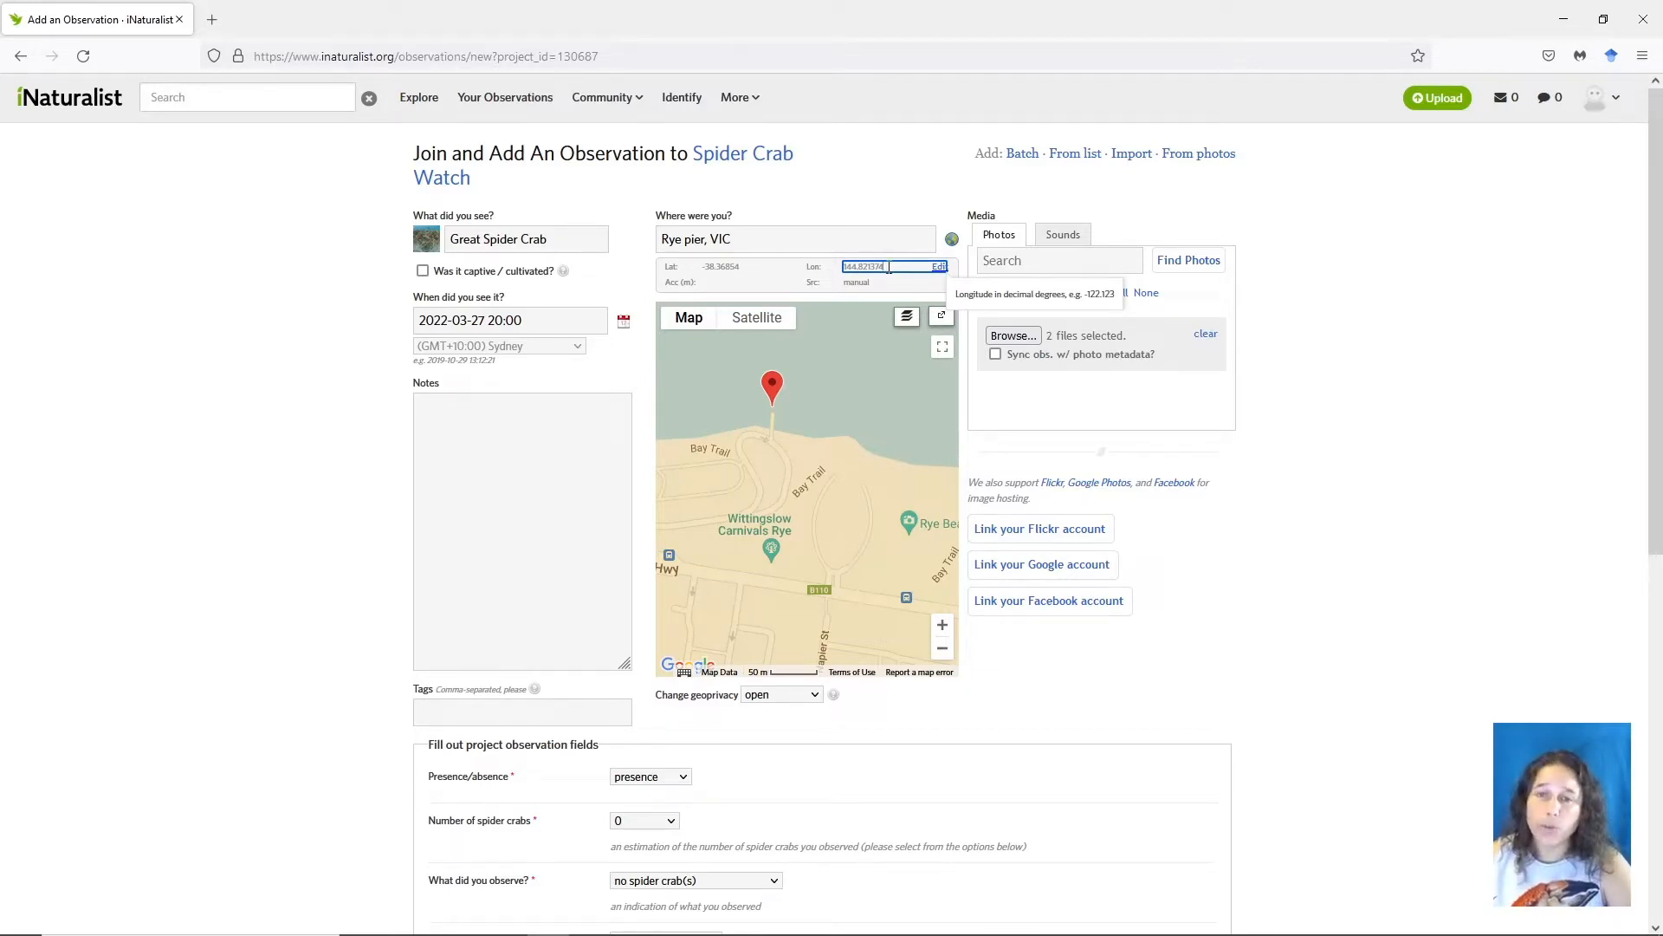
click(779, 695)
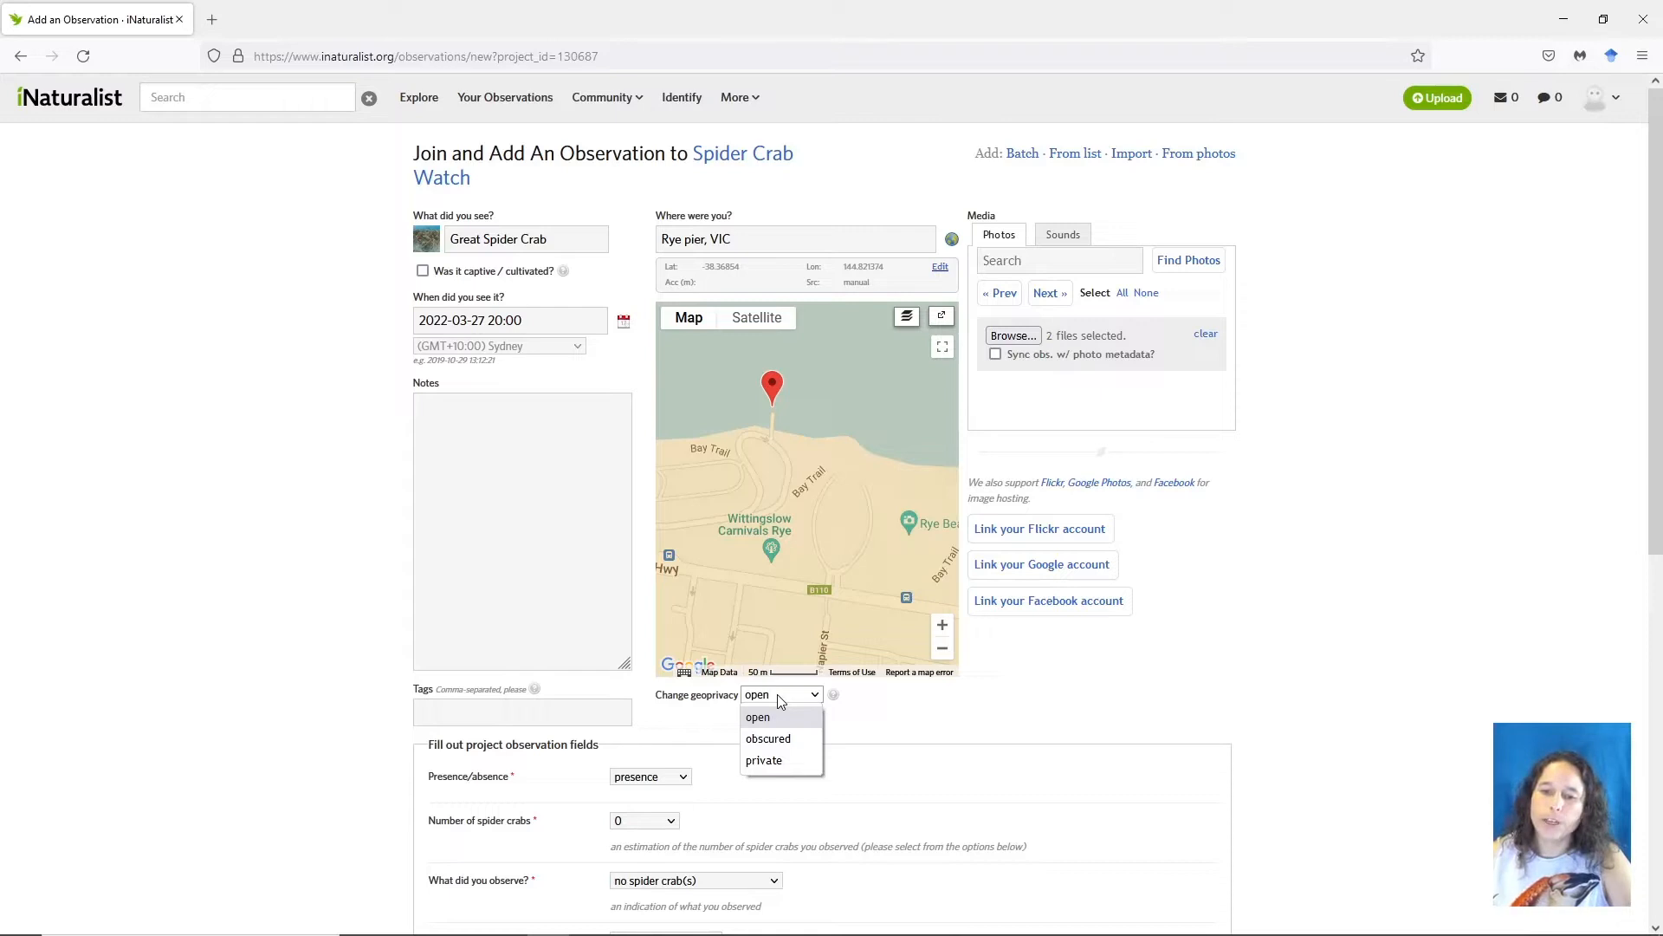
click(777, 762)
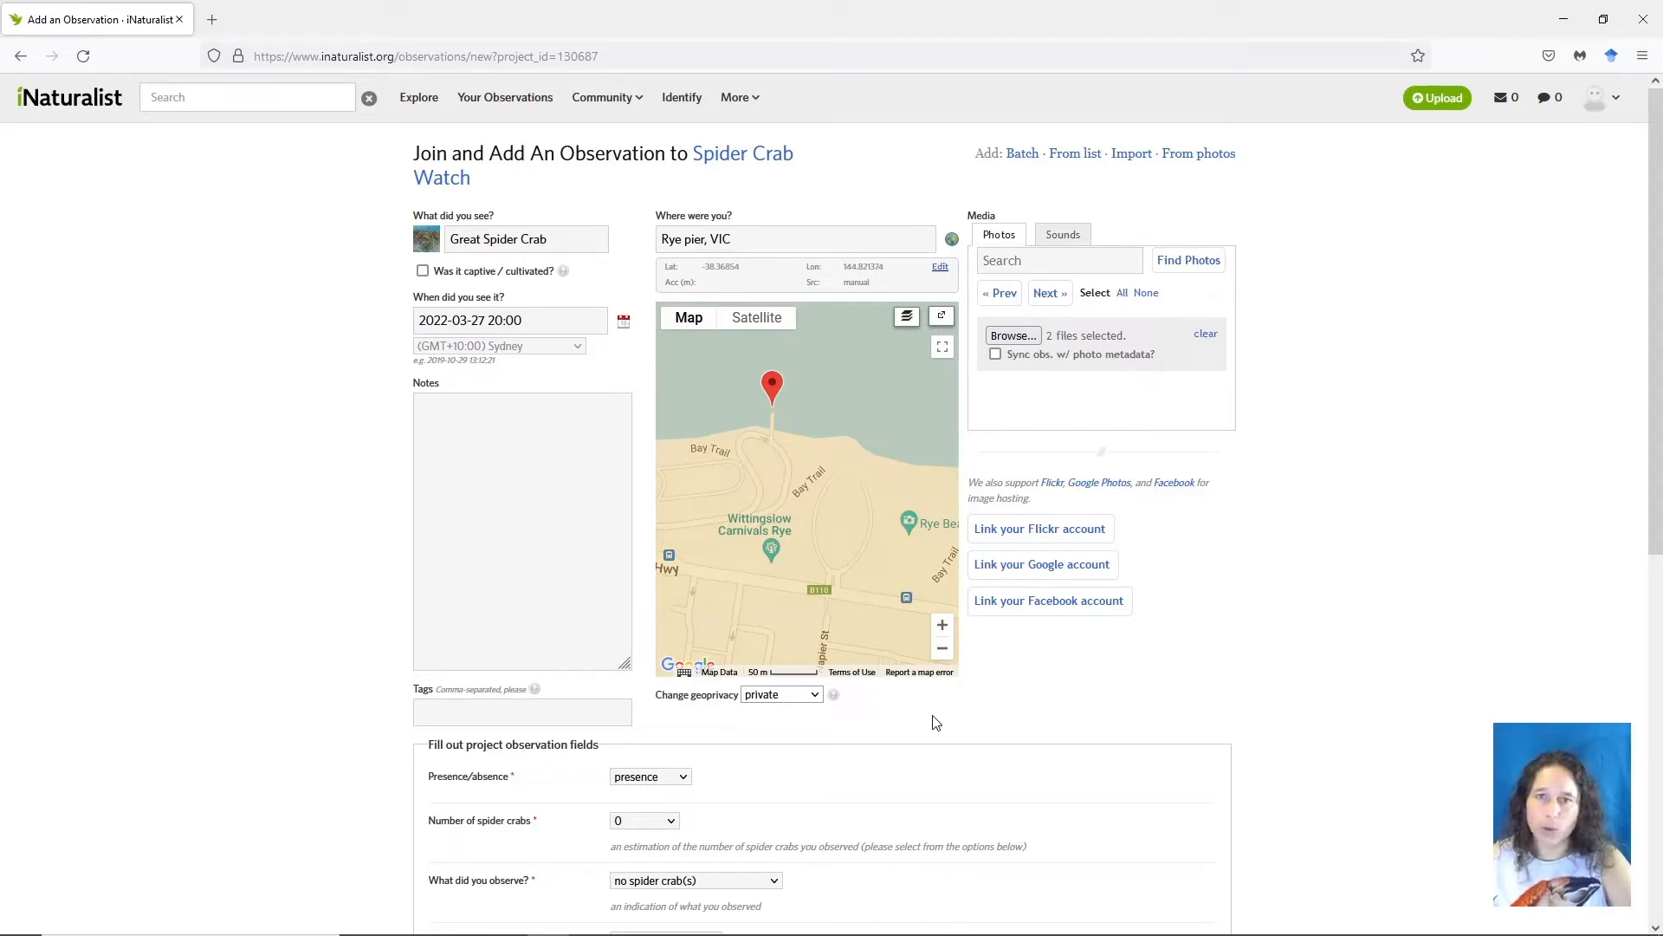
In the project observation fields, record presence and set the number of spider crabs to 10-99
scroll(935, 722, down, 4)
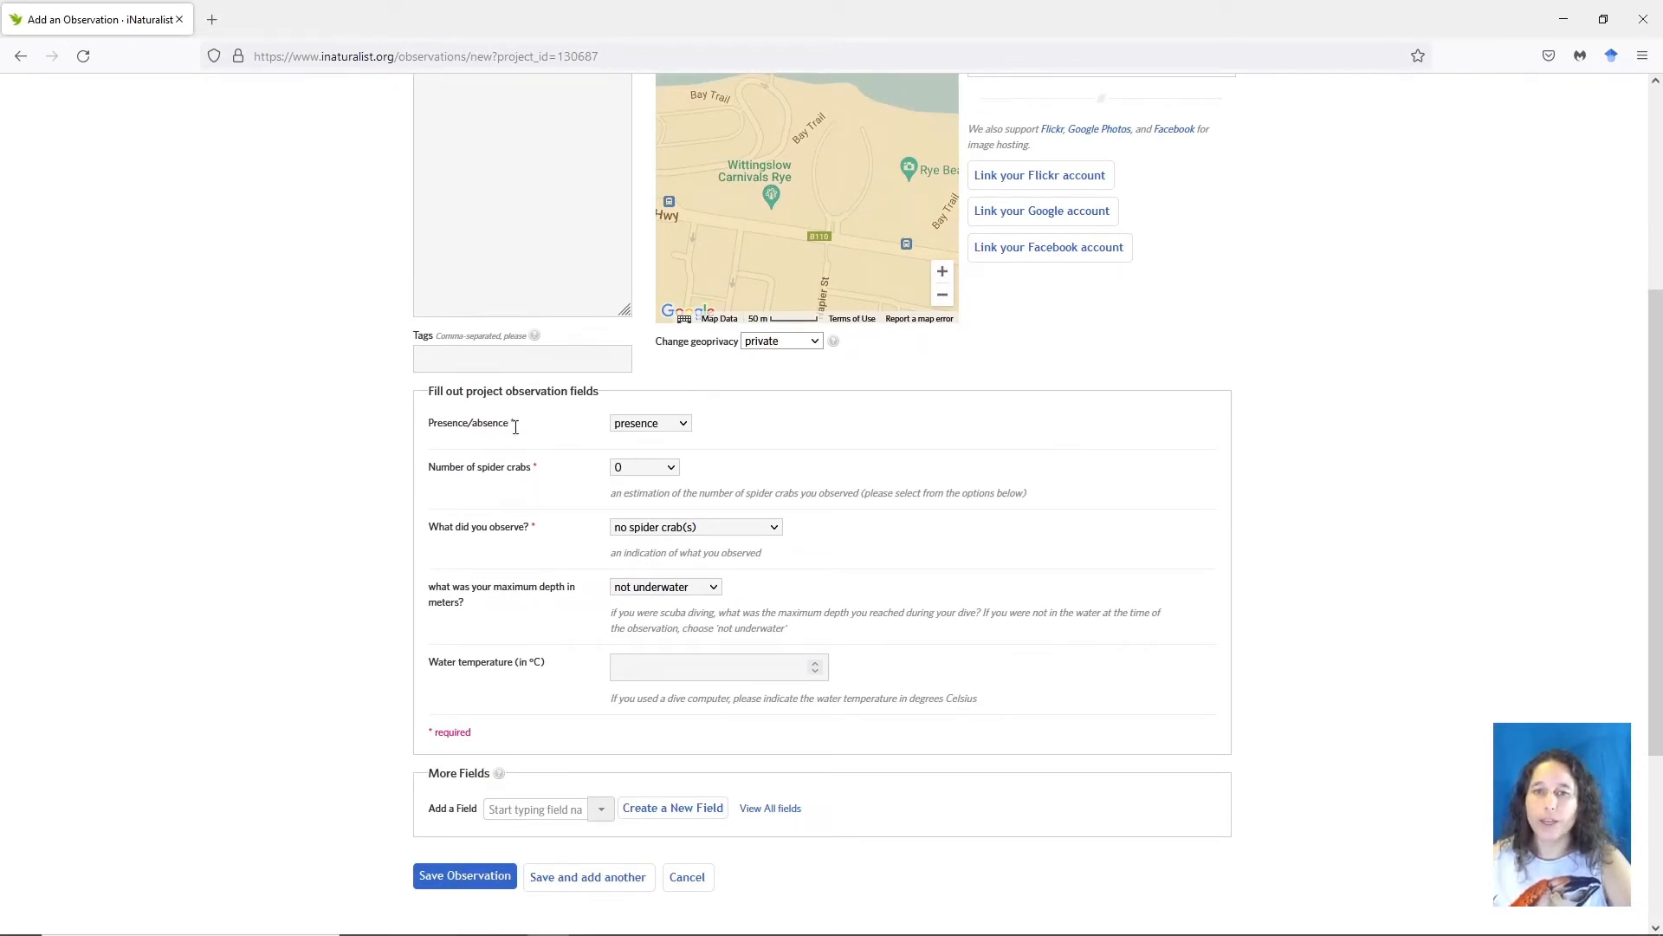
click(643, 425)
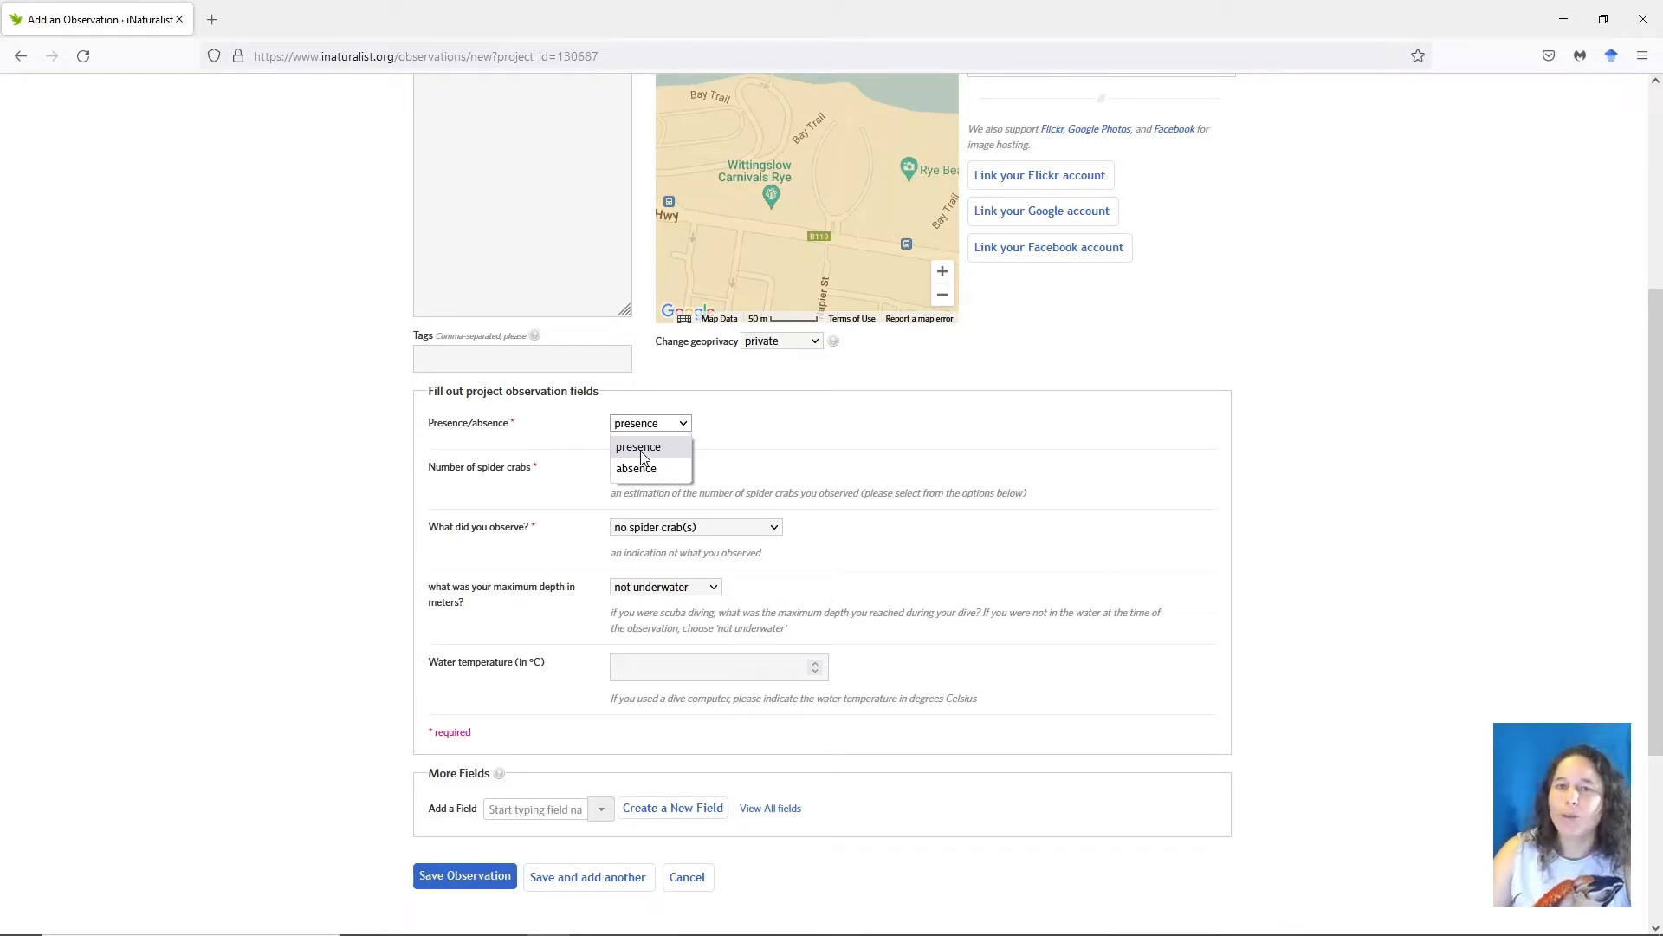
click(644, 456)
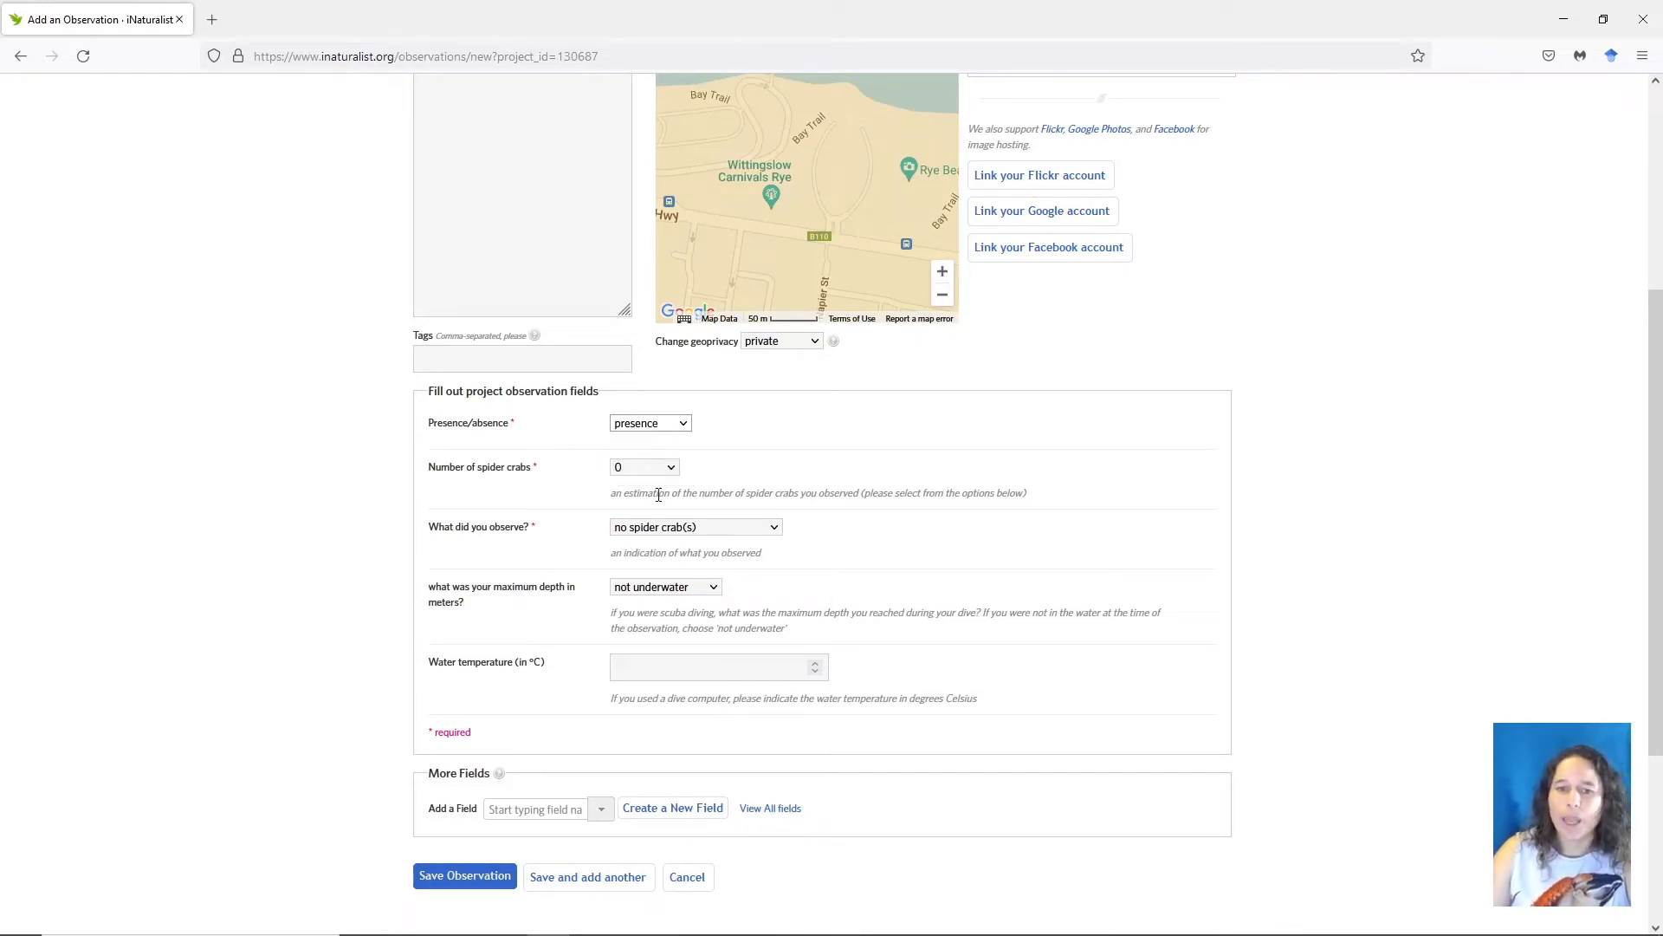
click(659, 471)
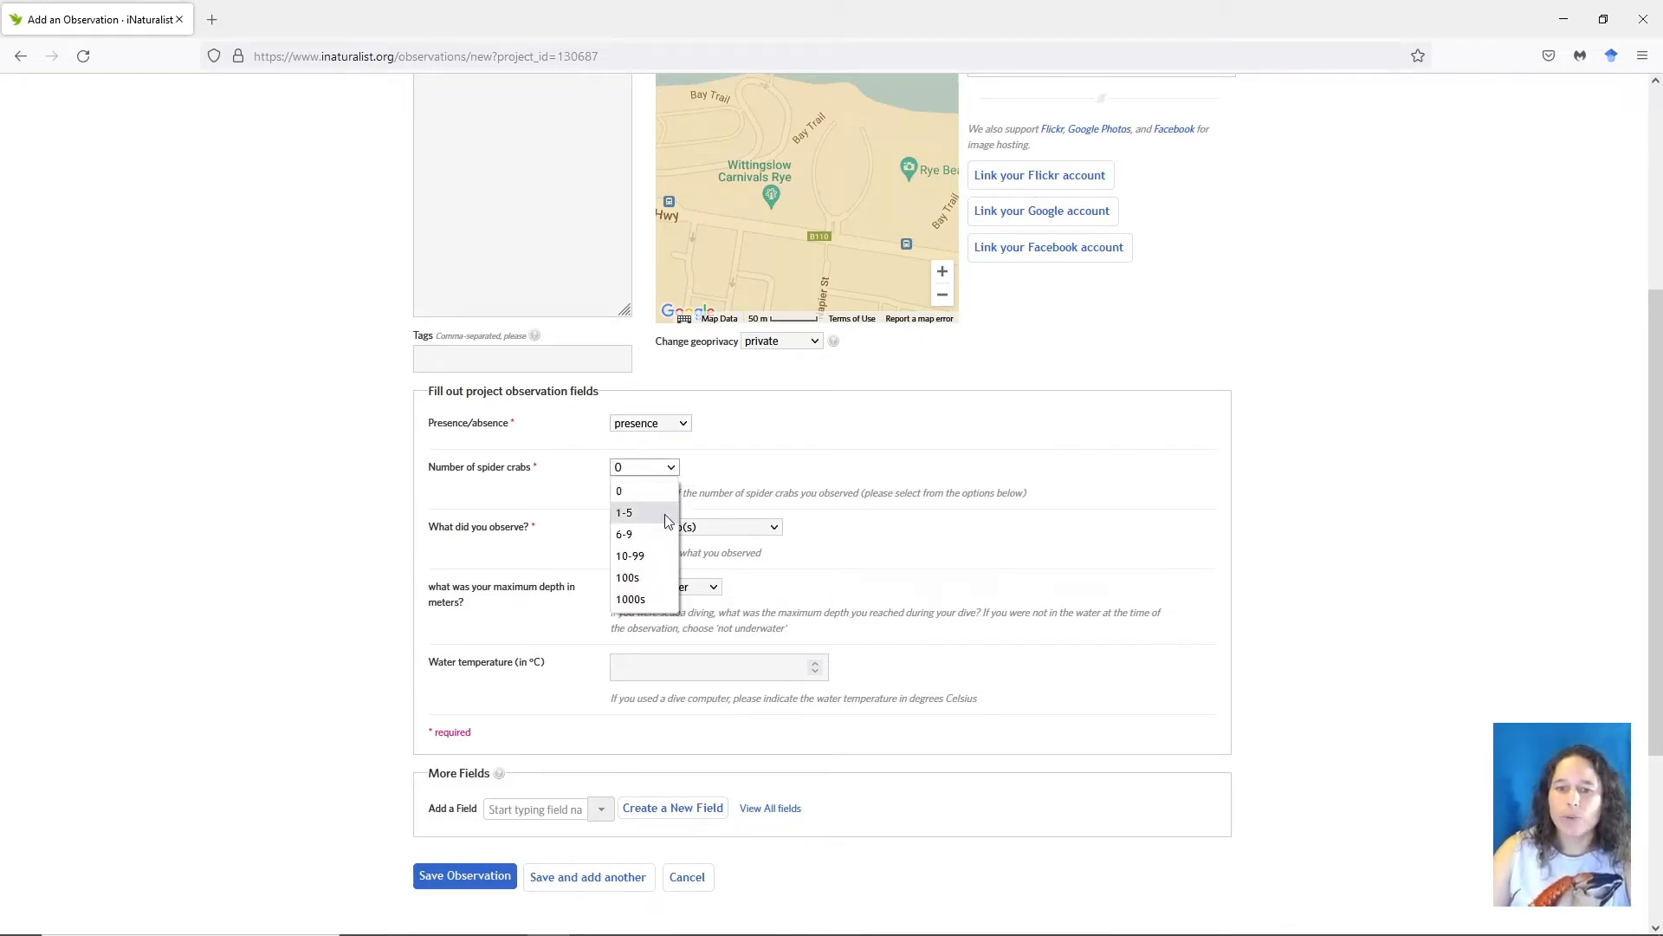
click(654, 558)
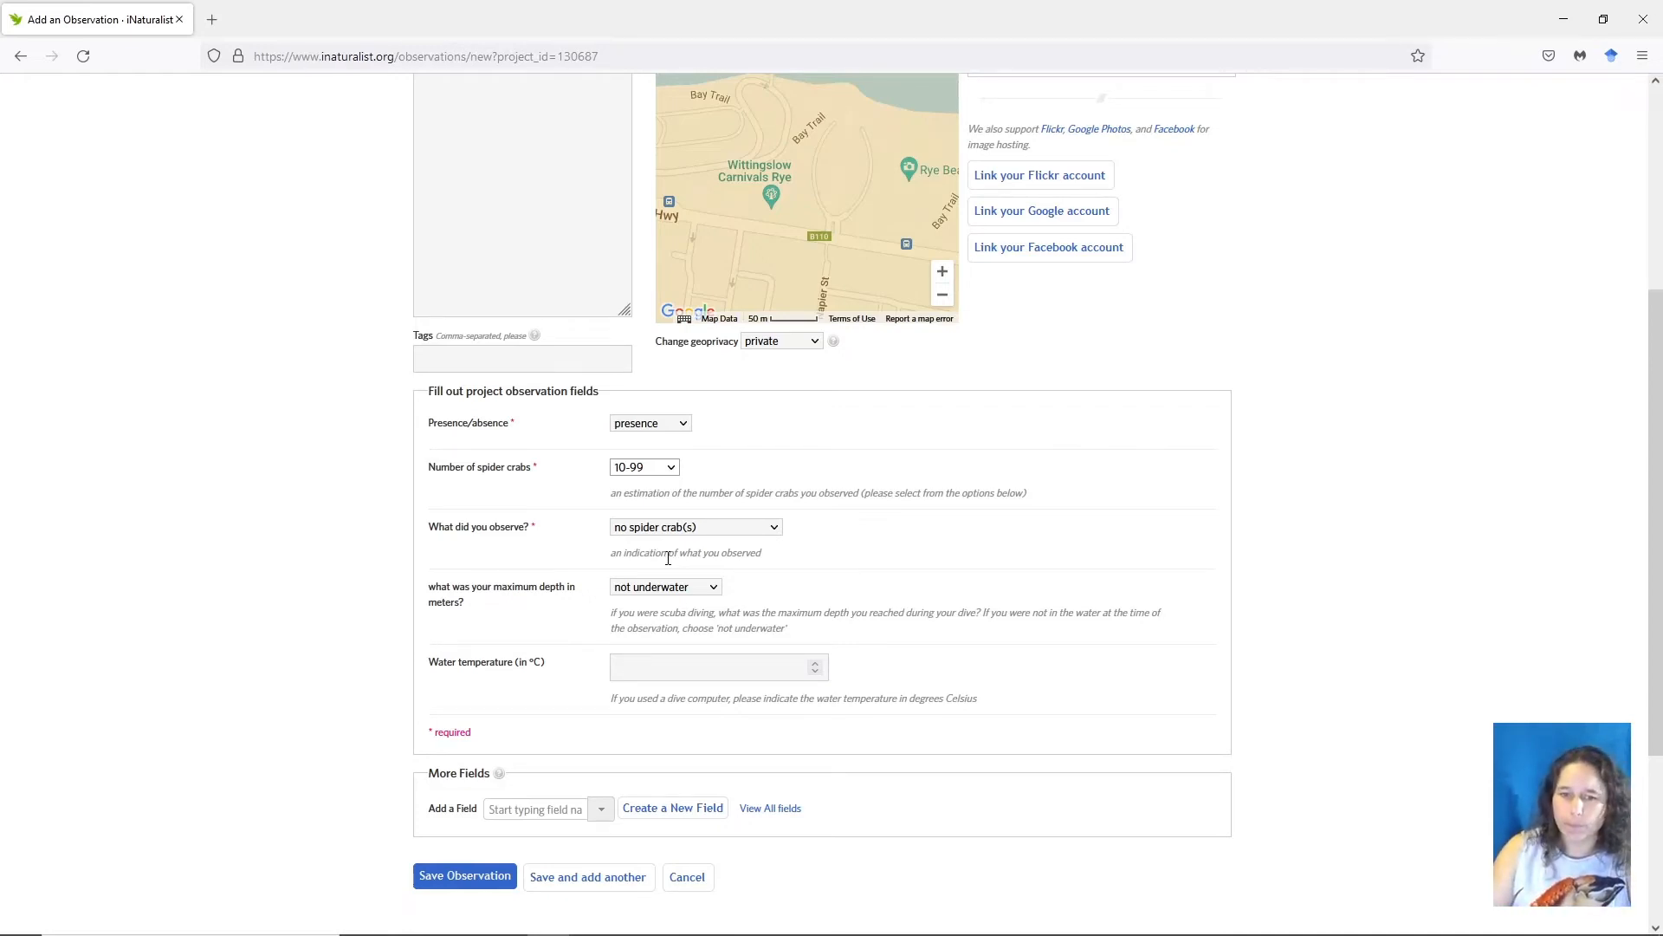
Record live spider crab(s) as what was observed and set the maximum depth to 5.1-10 metres
click(658, 530)
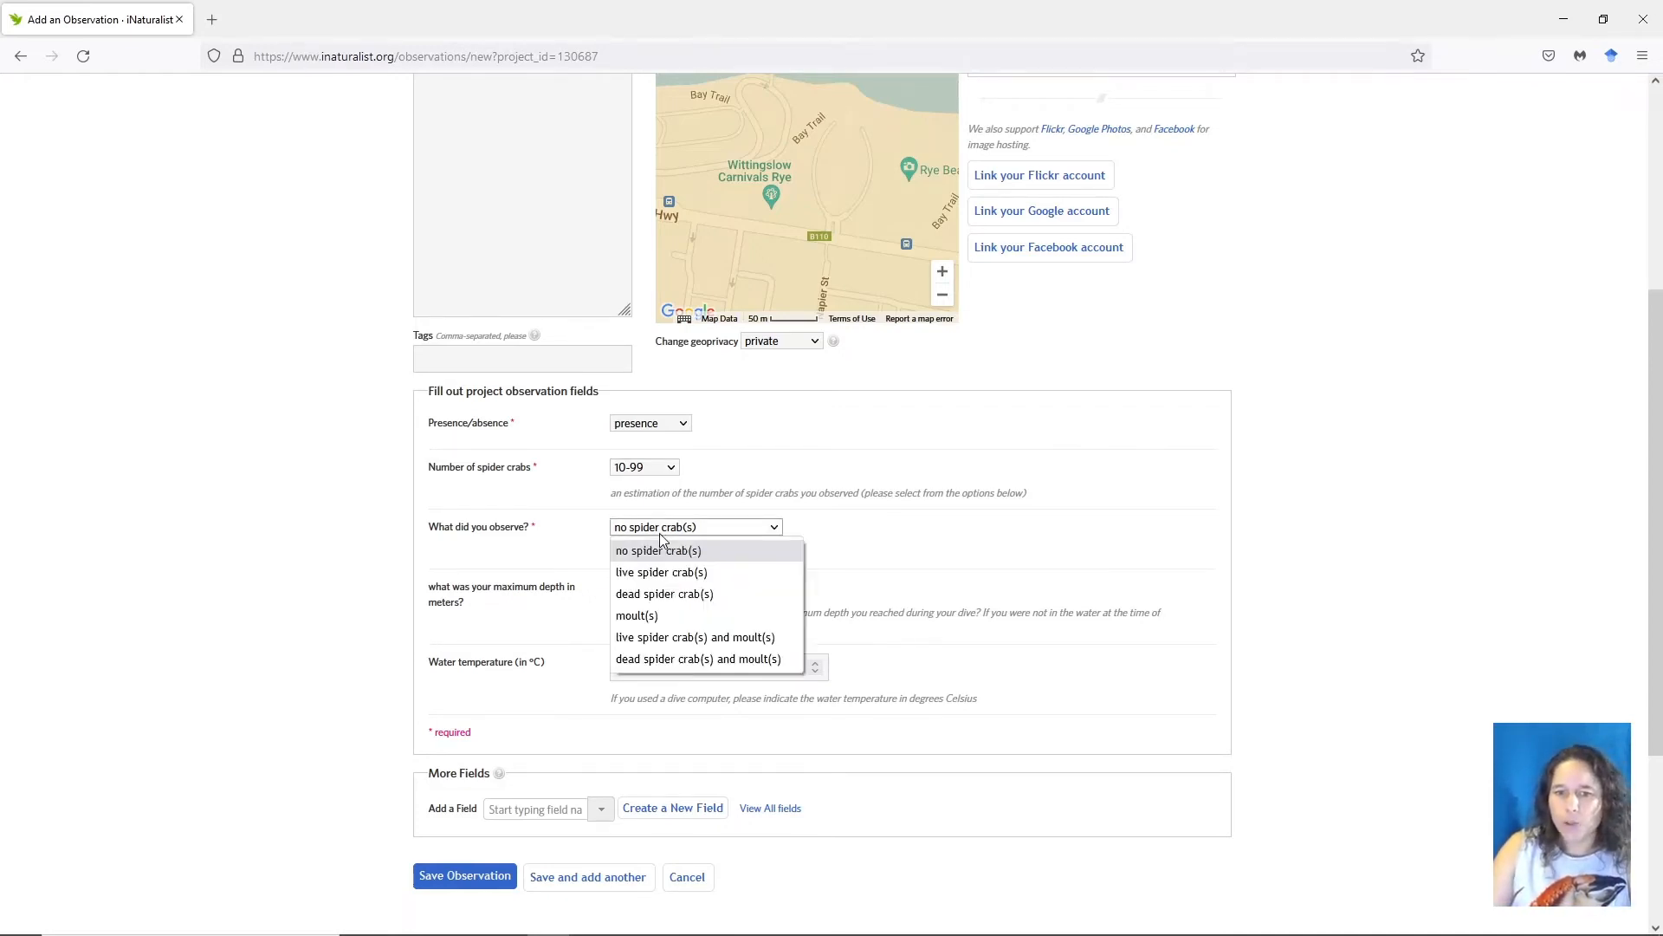
click(685, 574)
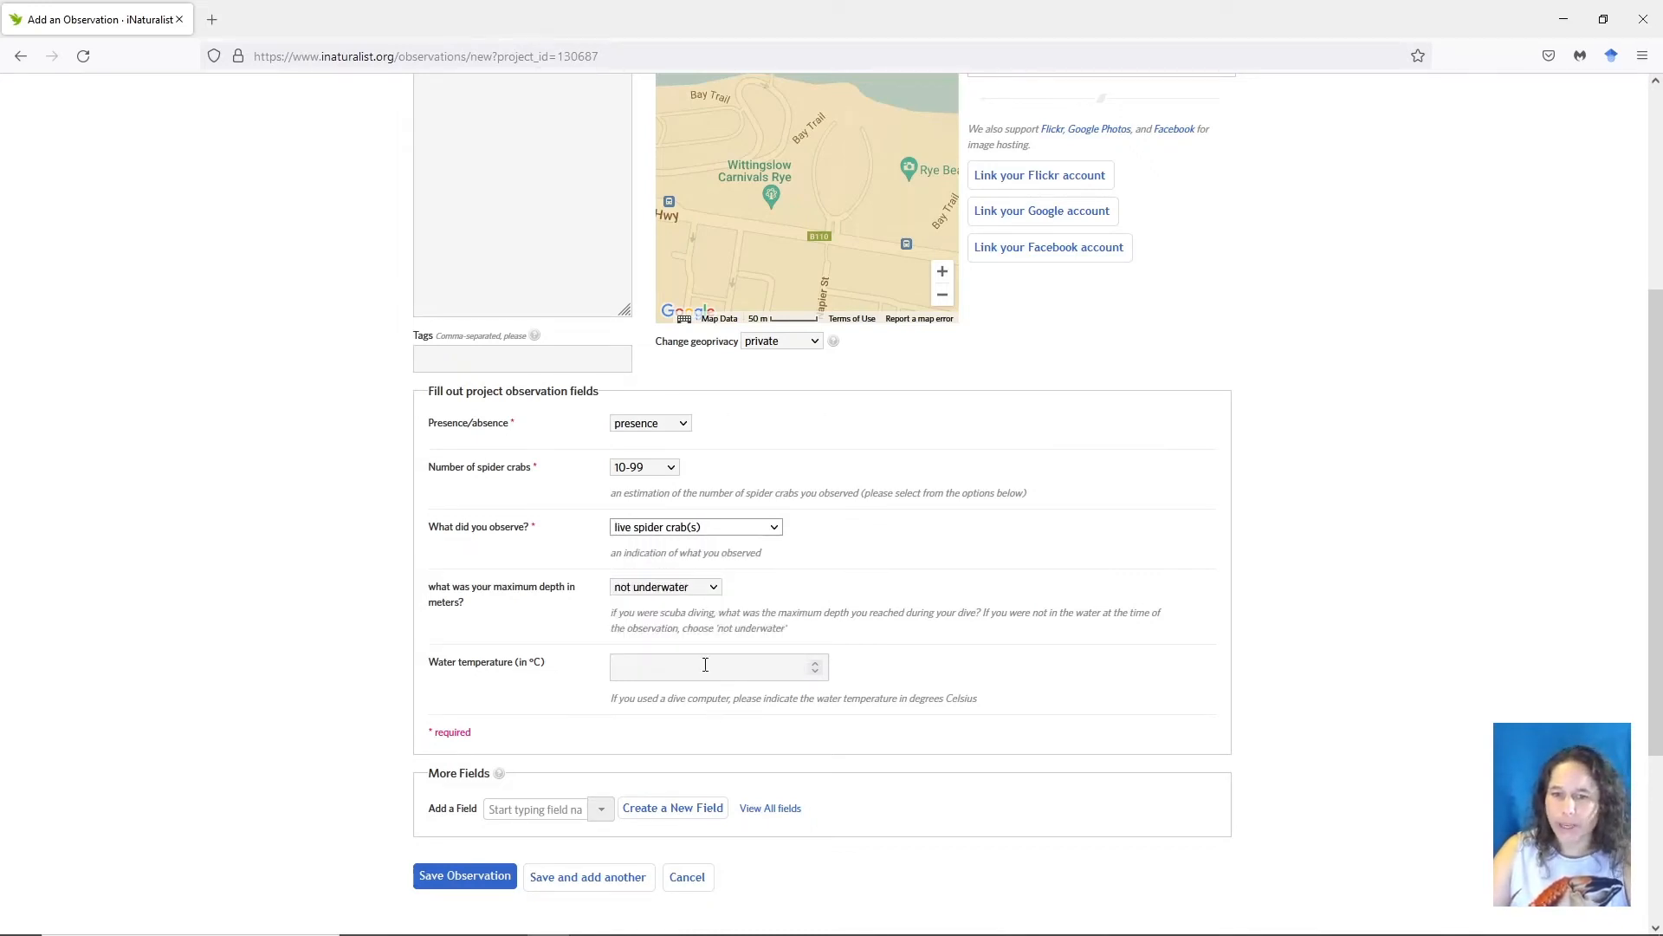
click(683, 589)
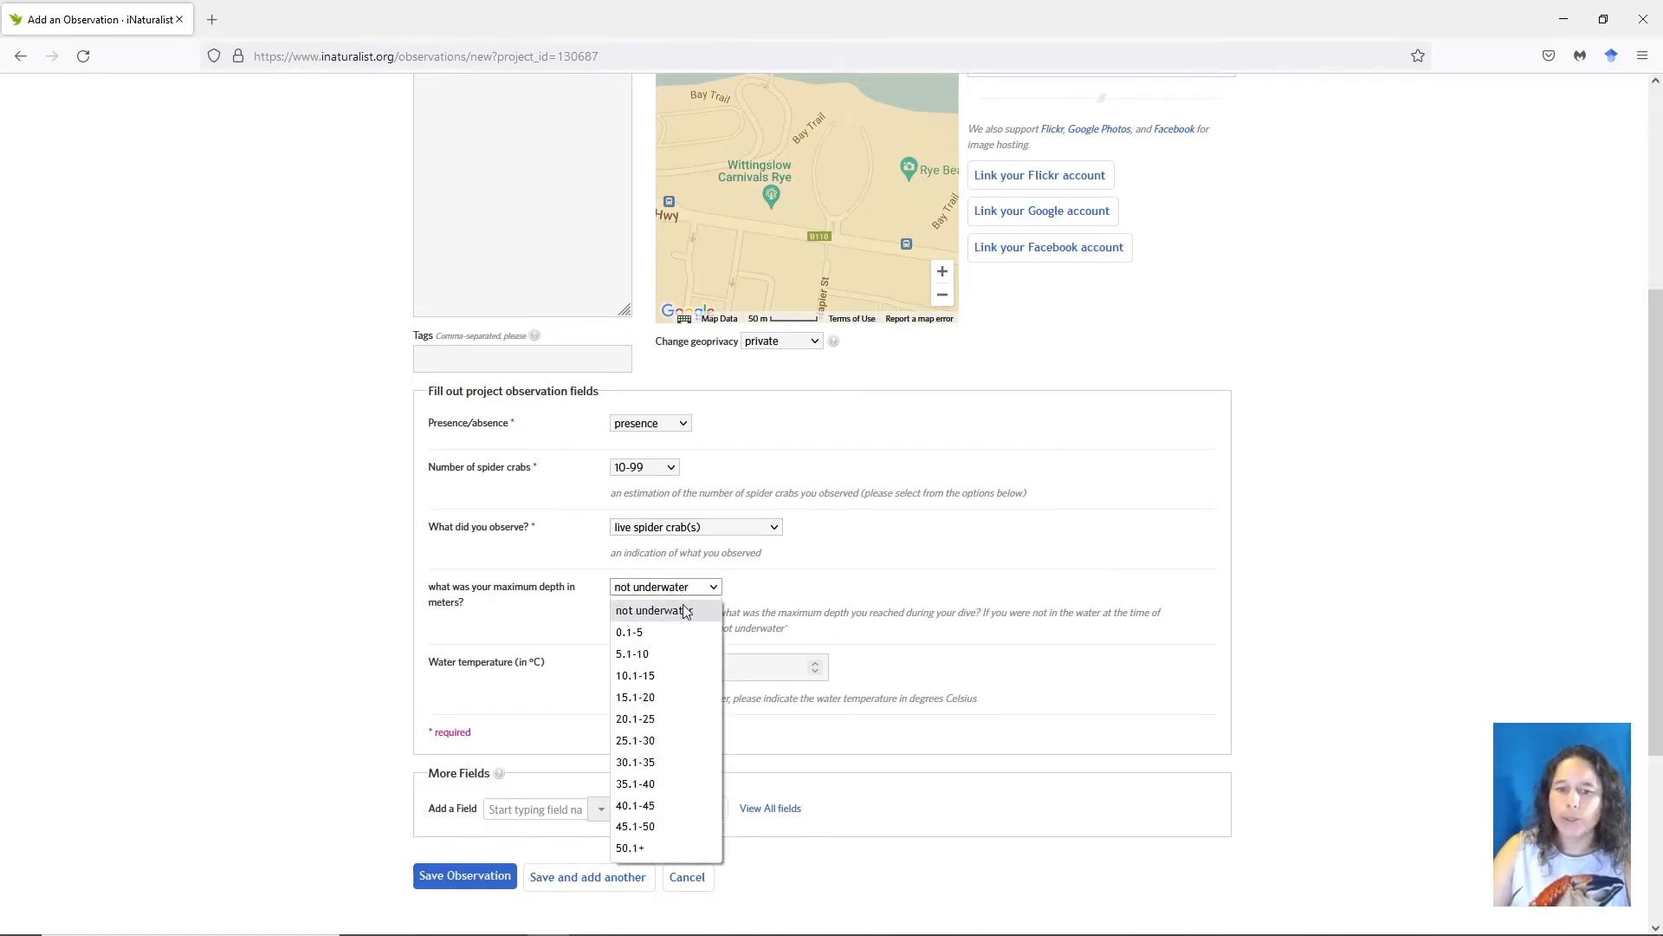
click(678, 658)
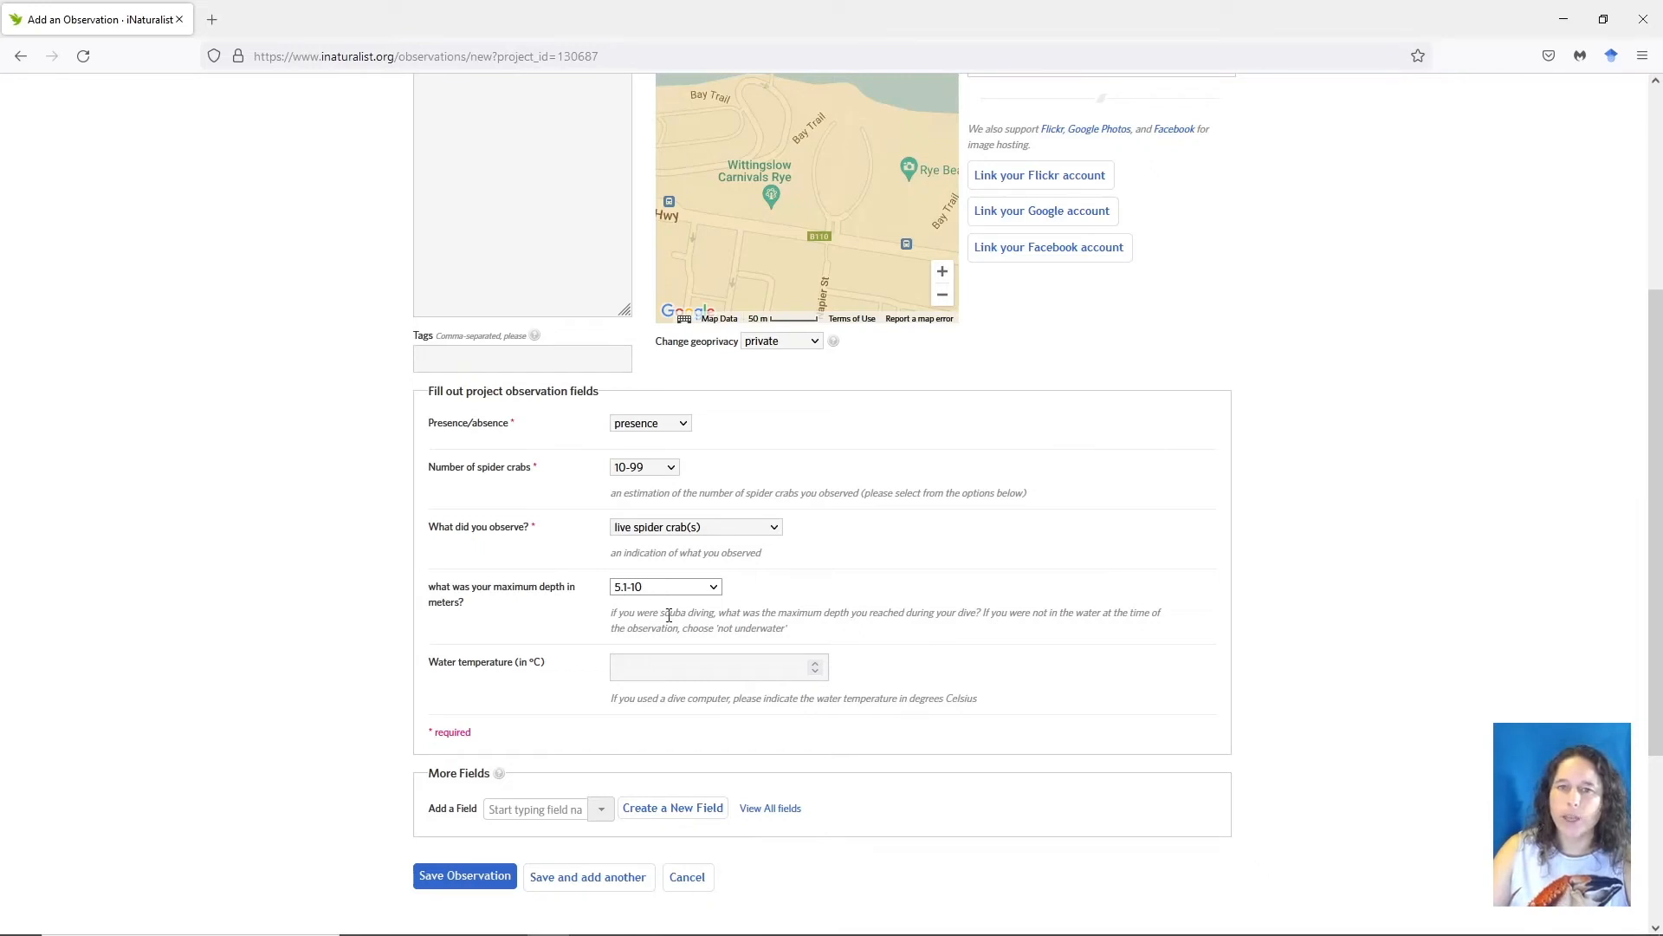
Set the water temperature in the project observation fields to 19 °C
click(634, 664)
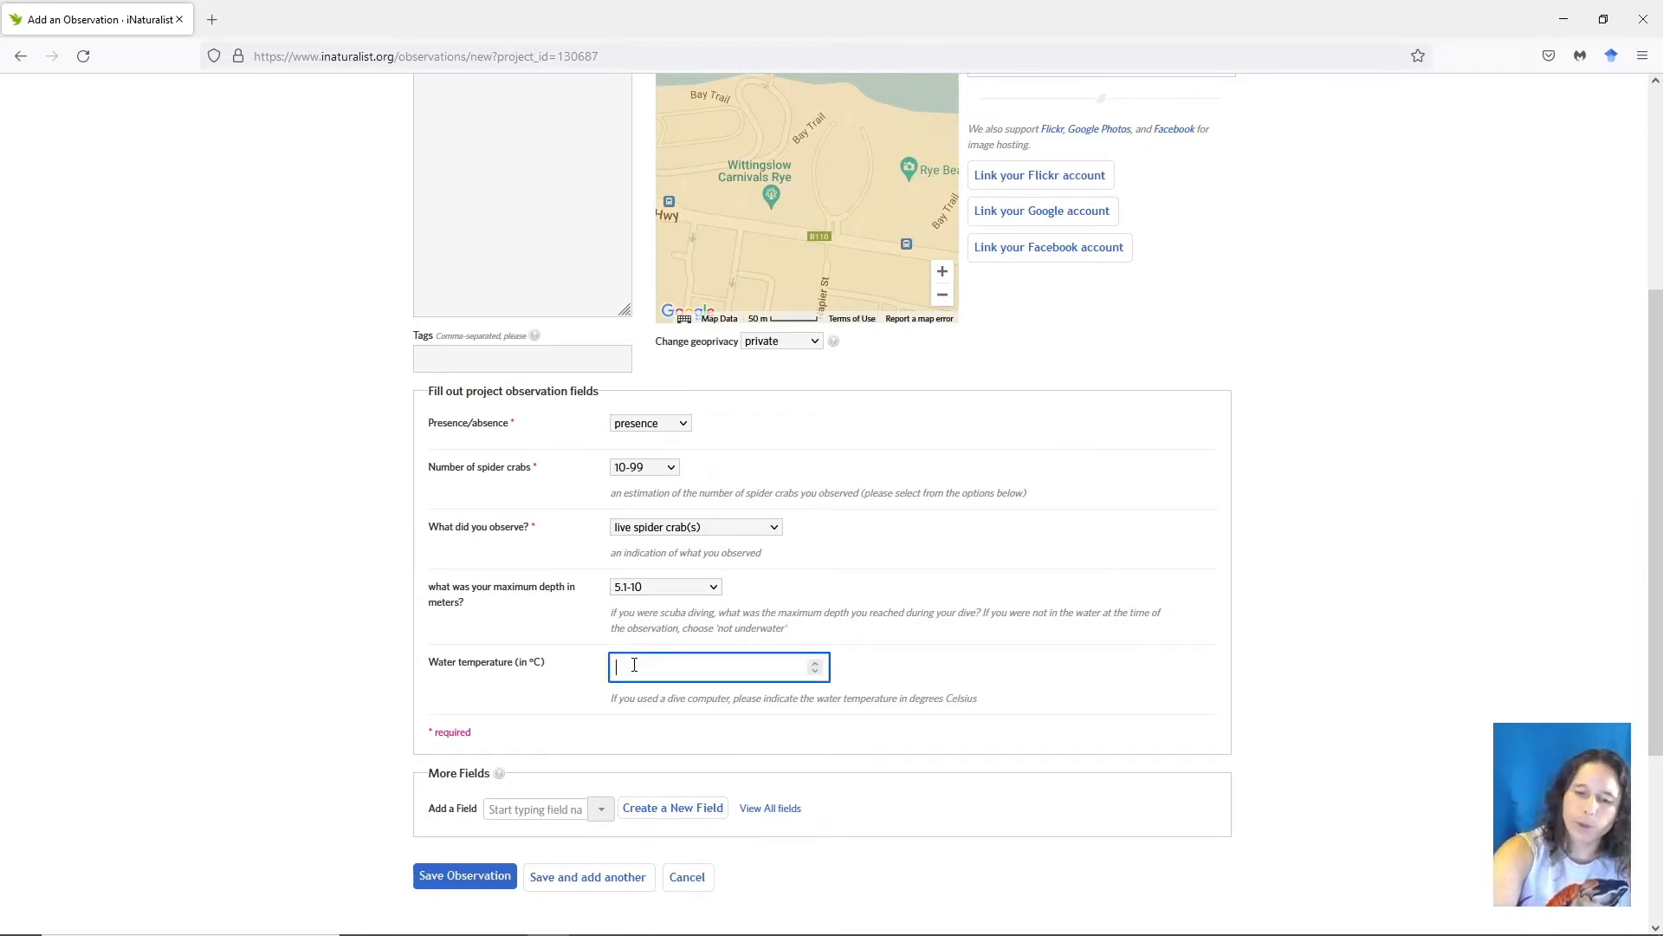
text(19)
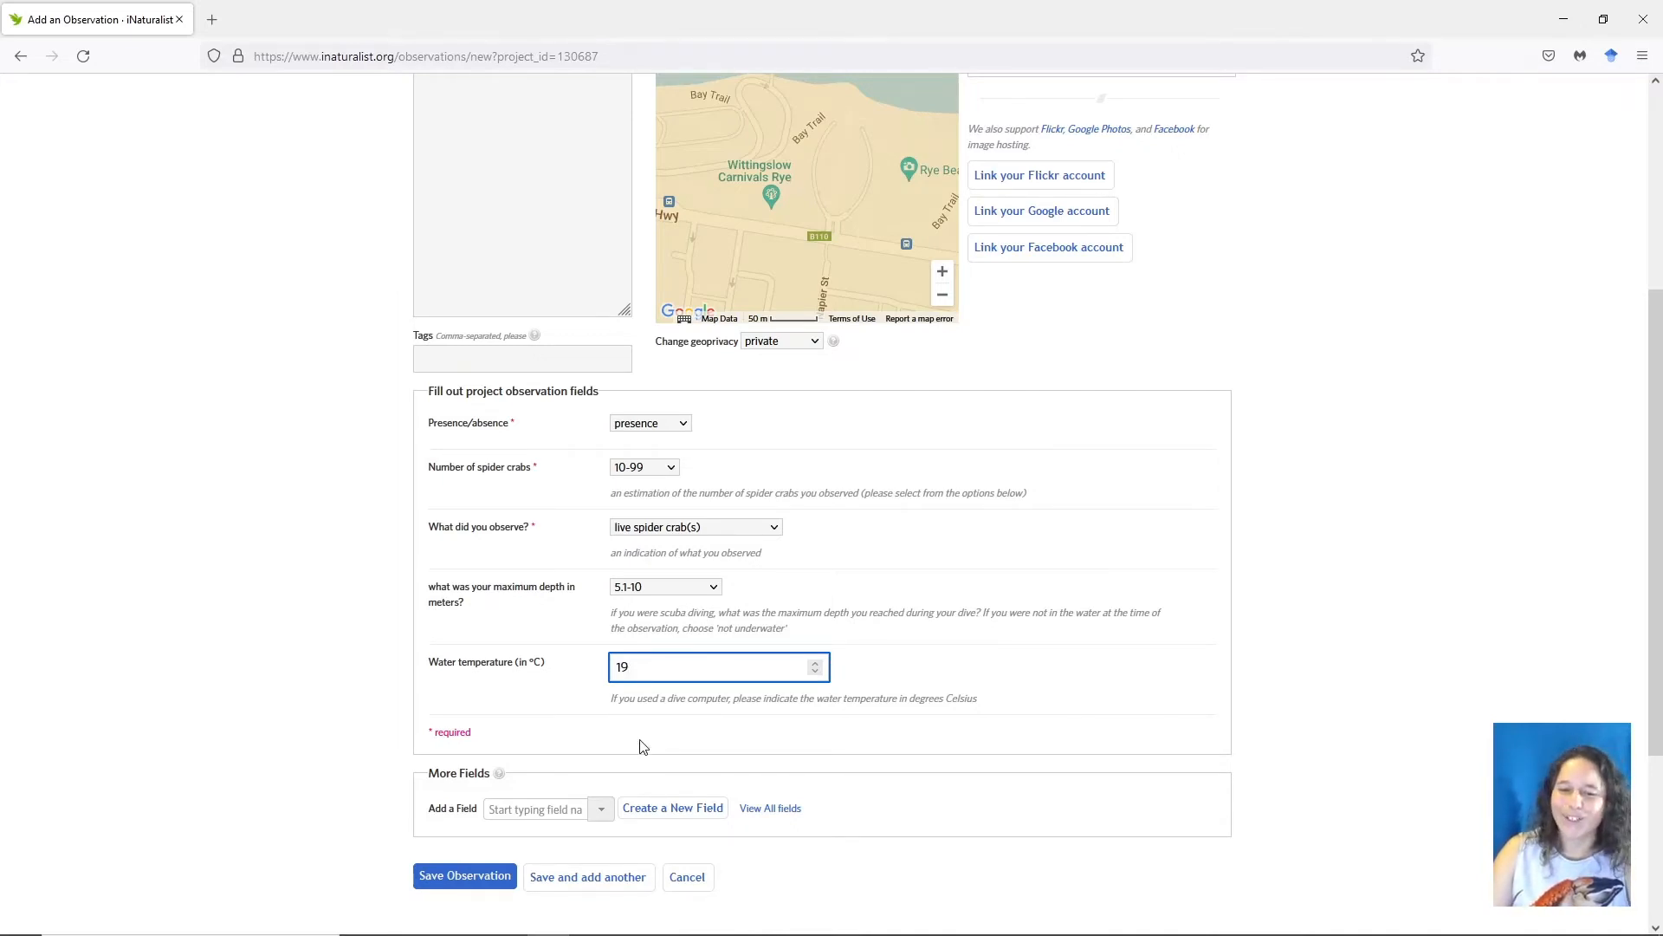
scroll(643, 747, down, 1)
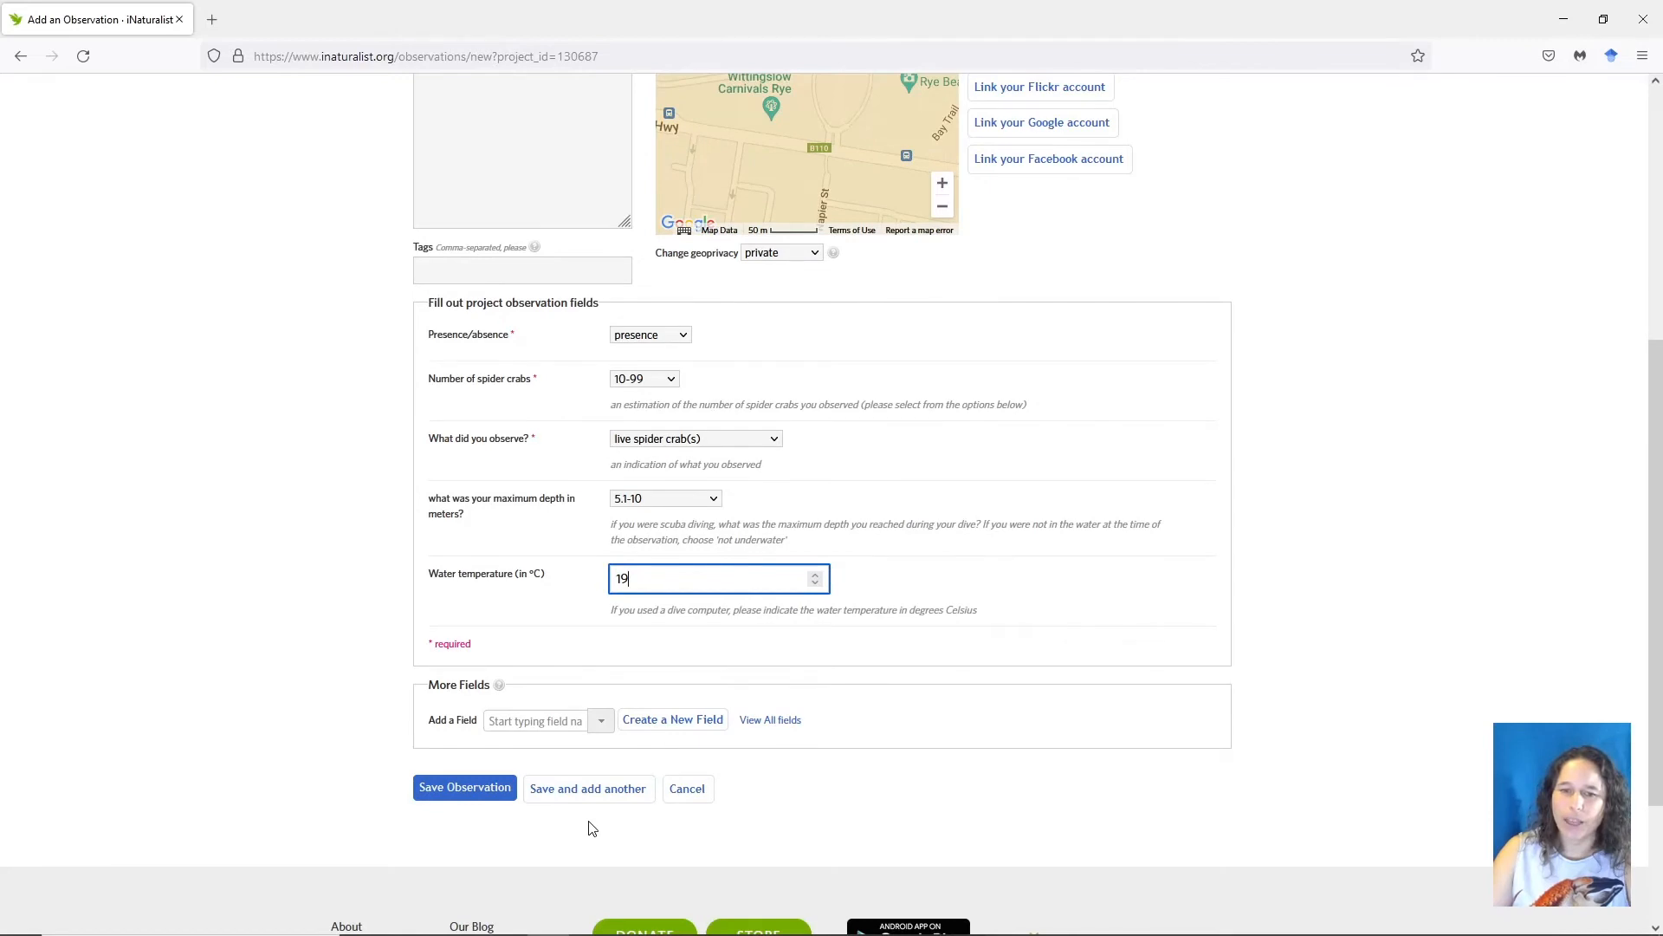
Enter "saw spider crabs to the west of the pier about halfway down" as the observation's notes
scroll(589, 829, up, 2)
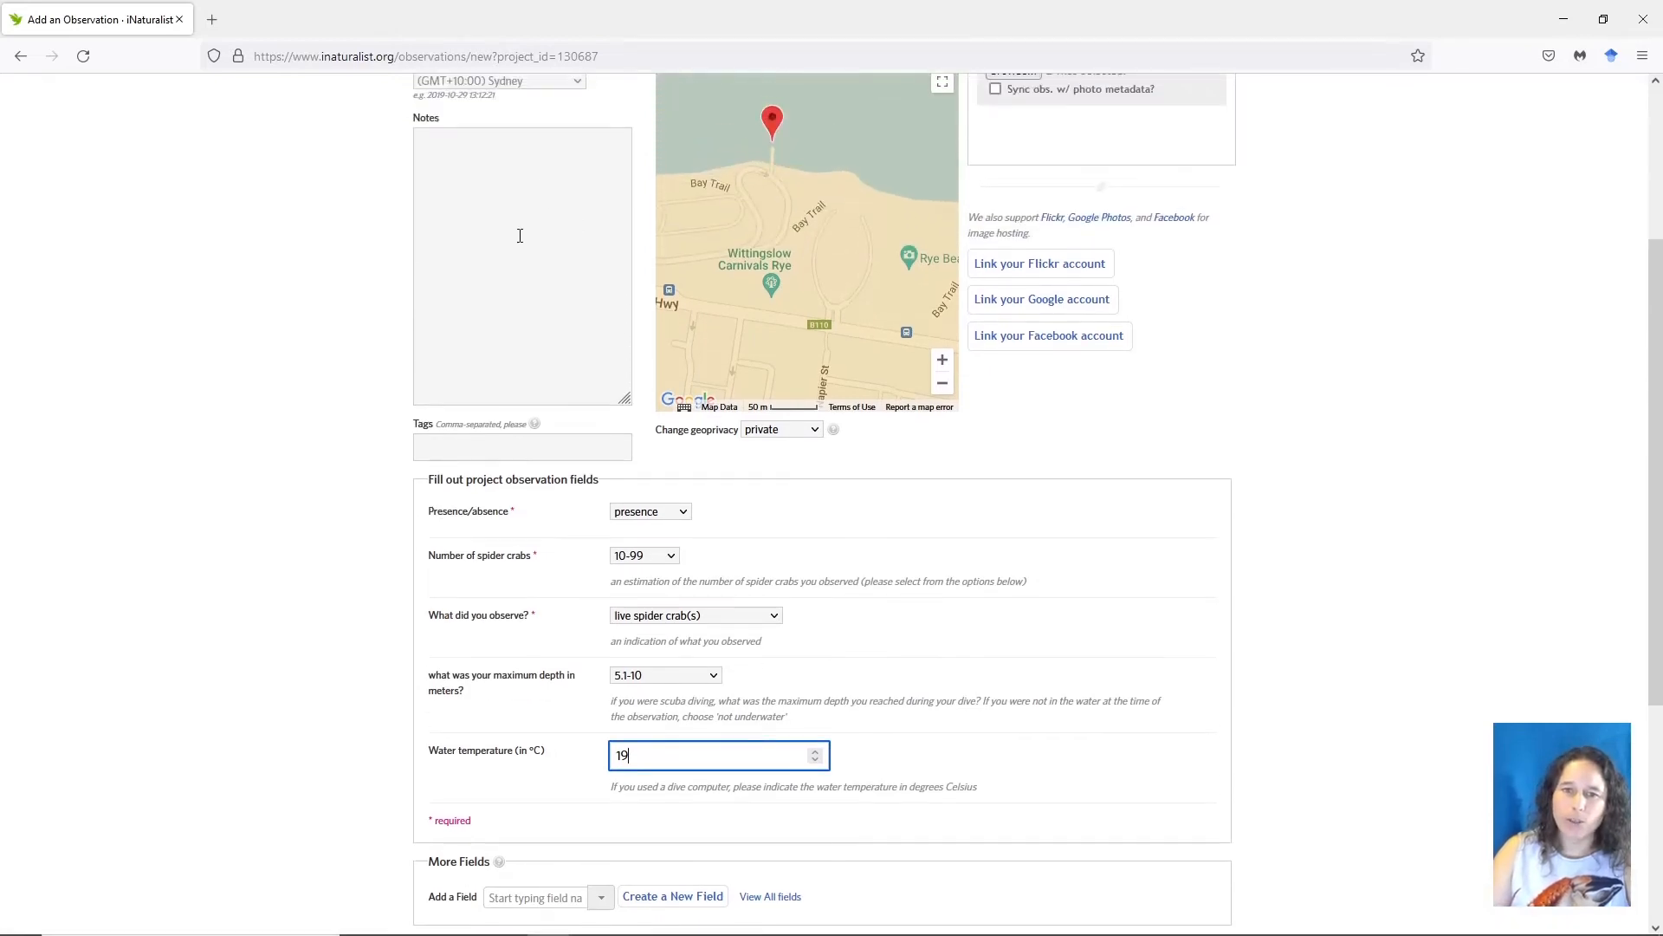
click(513, 222)
text(sa)
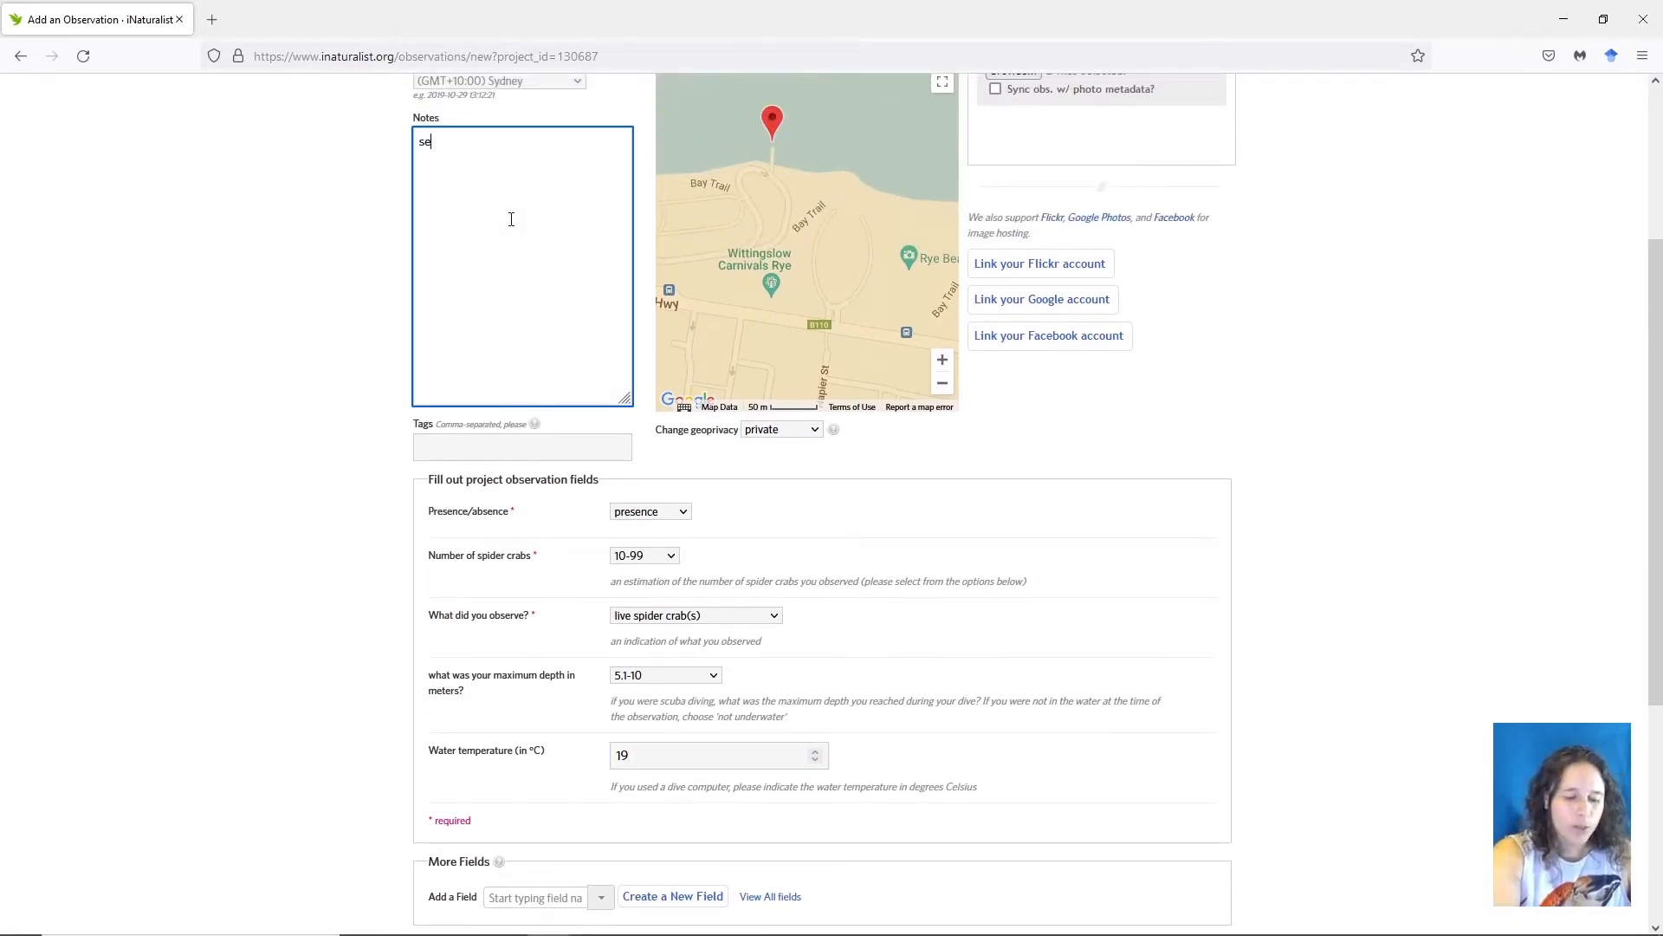
text(w)
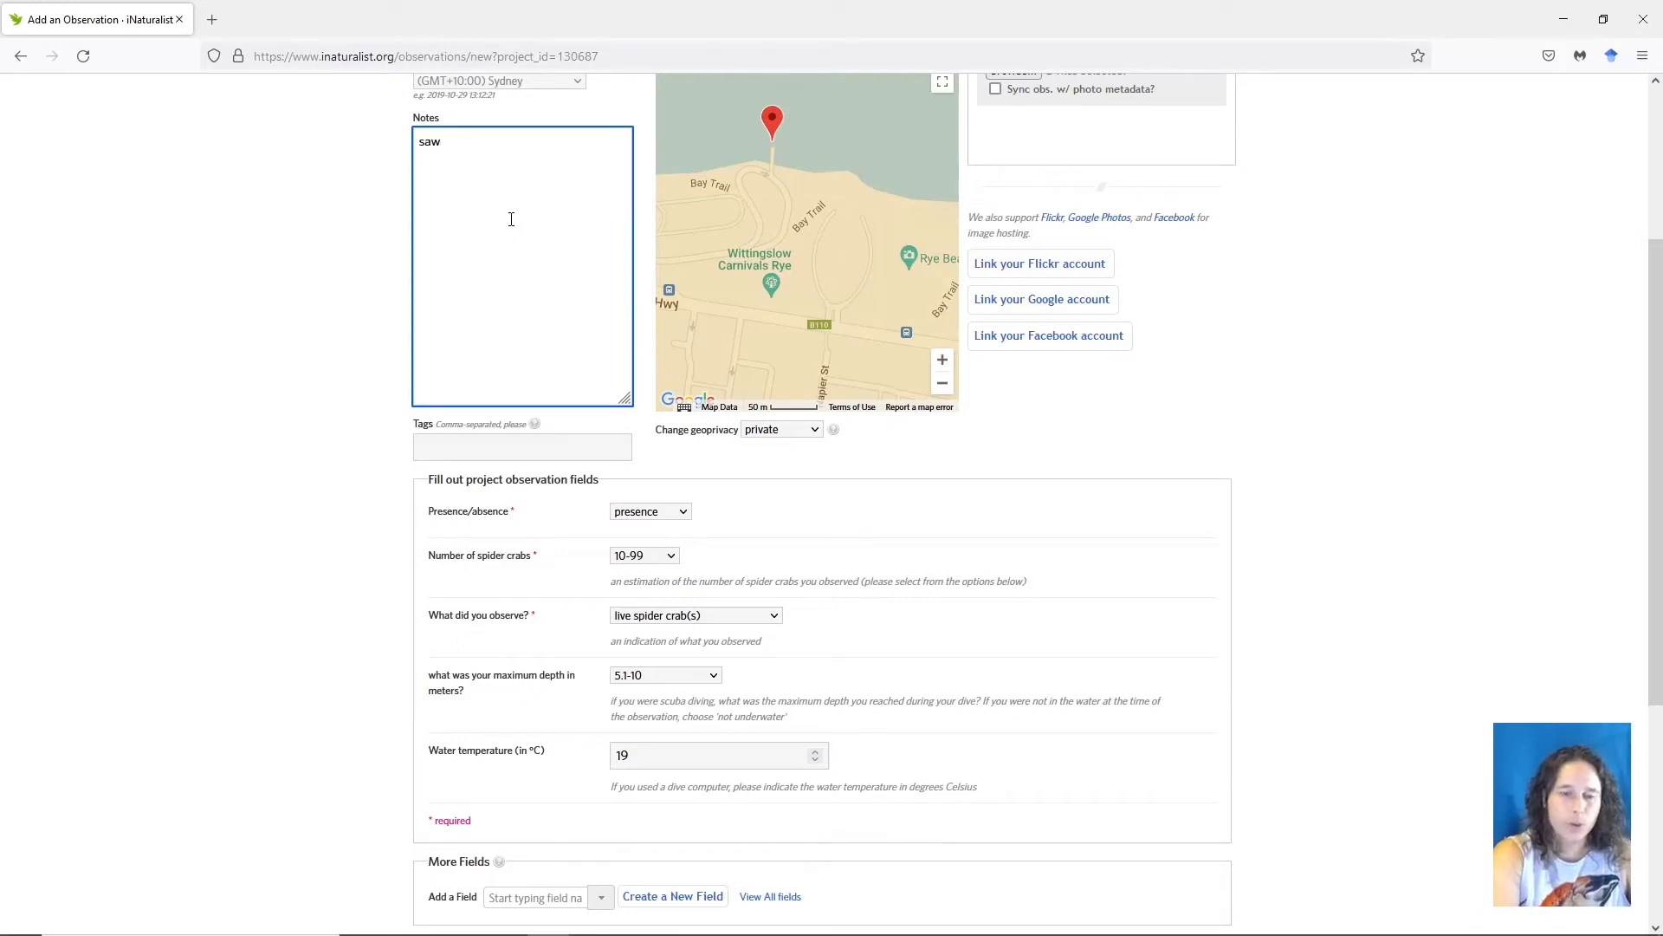
text( spider crabs )
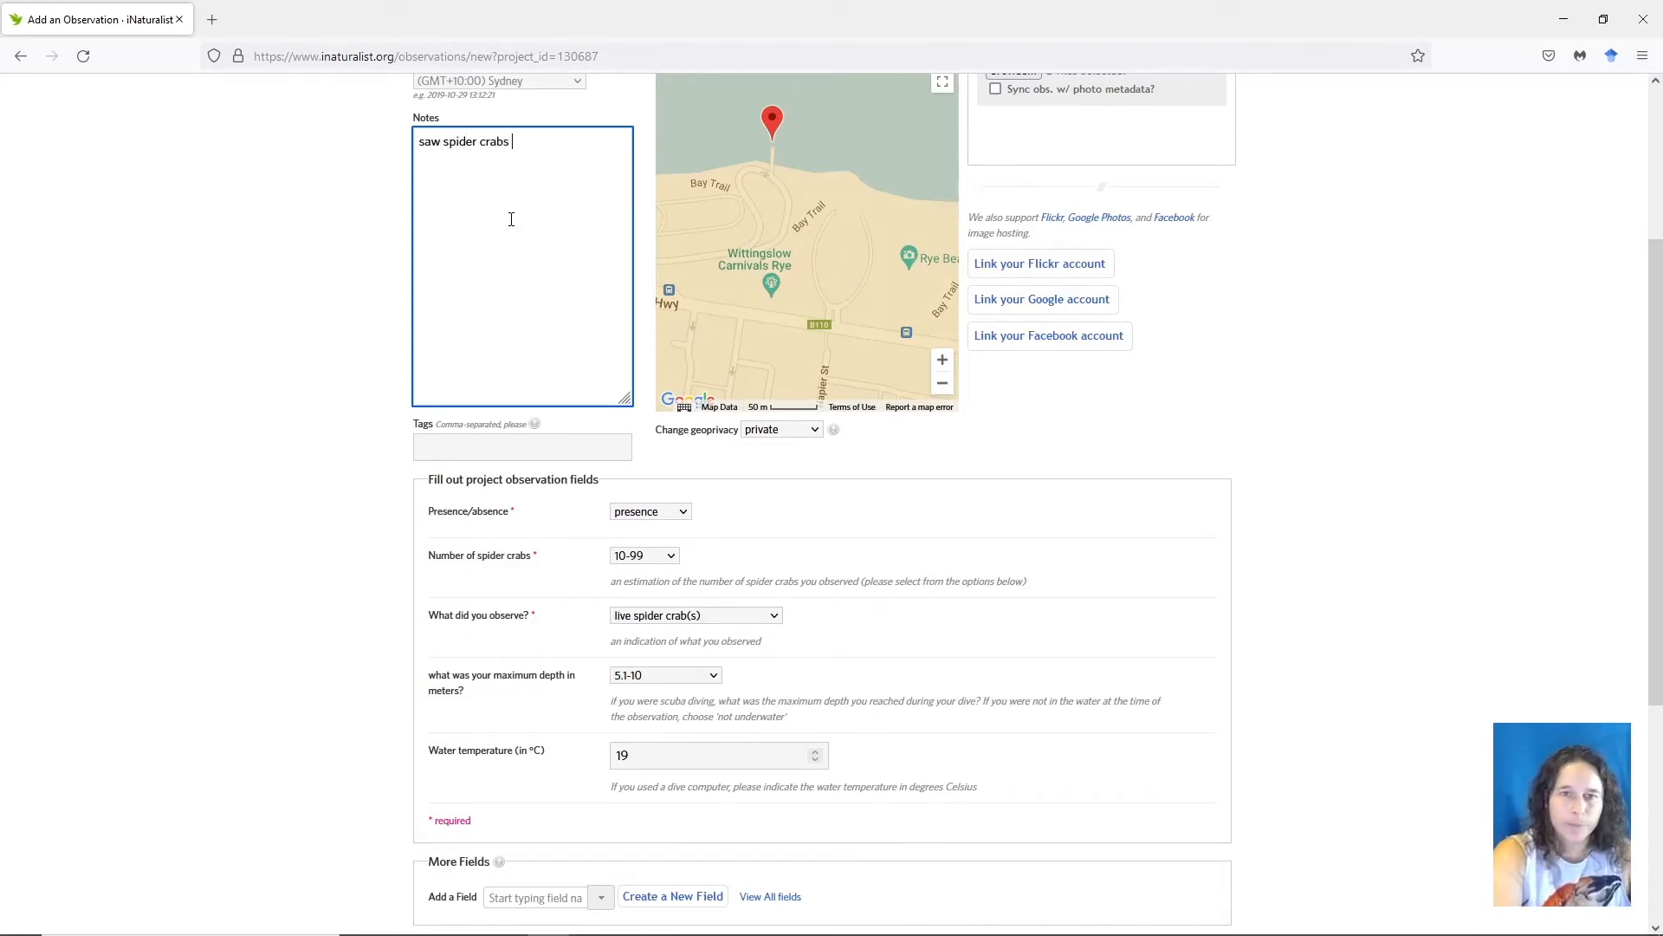
text(to the w)
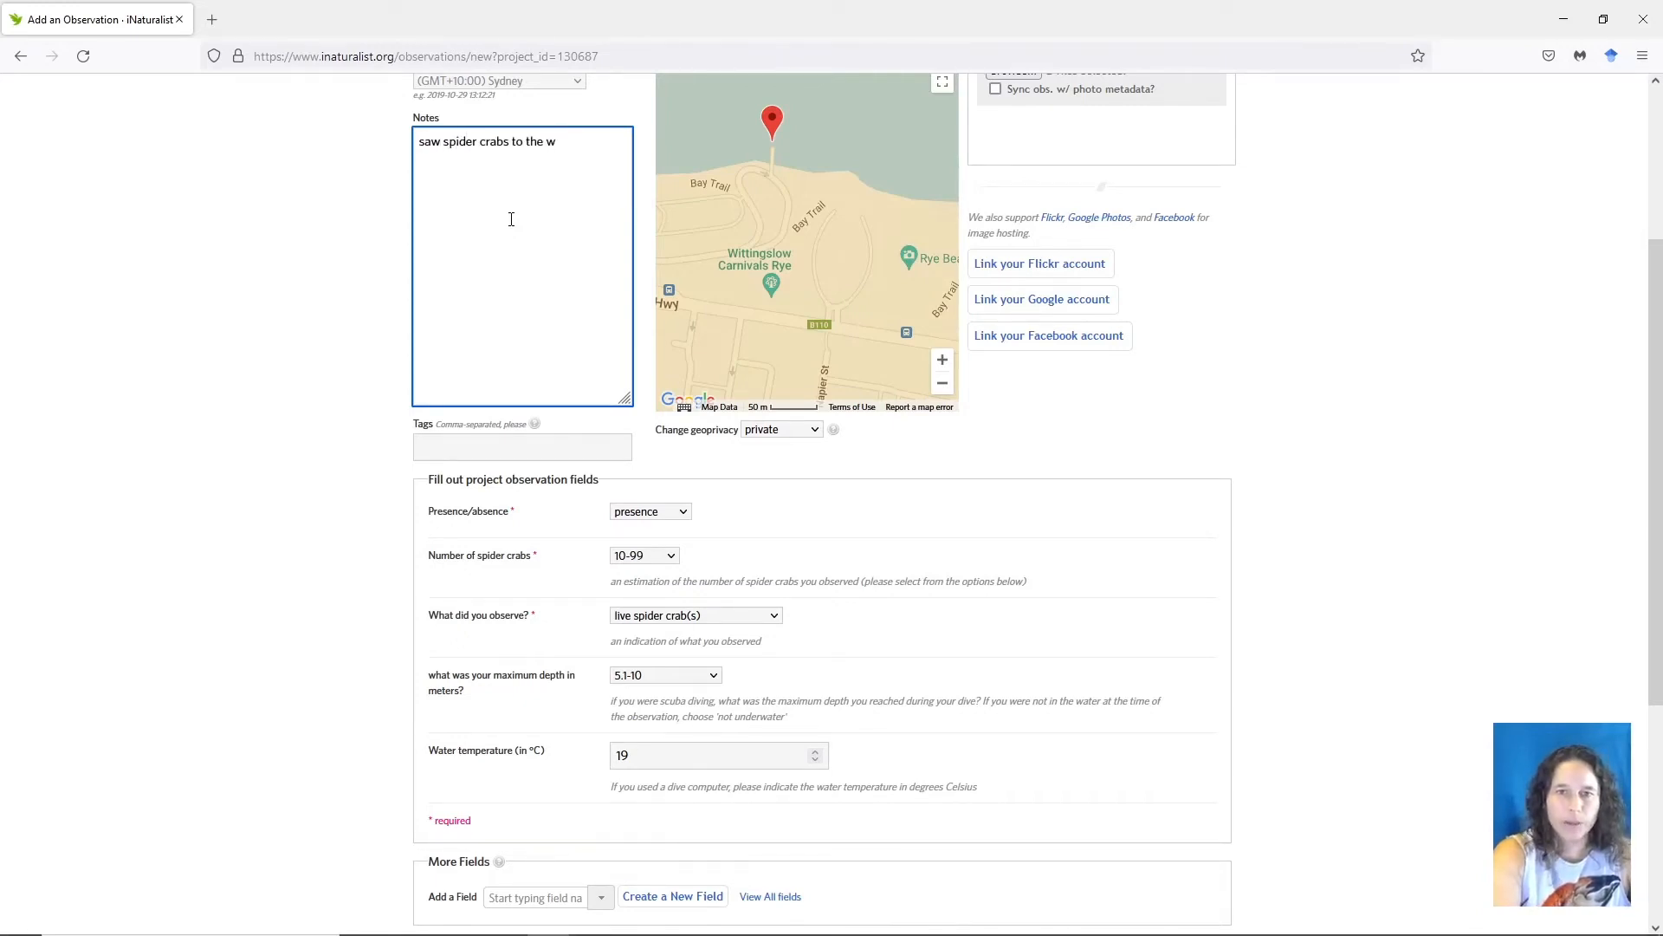
text(est of the p)
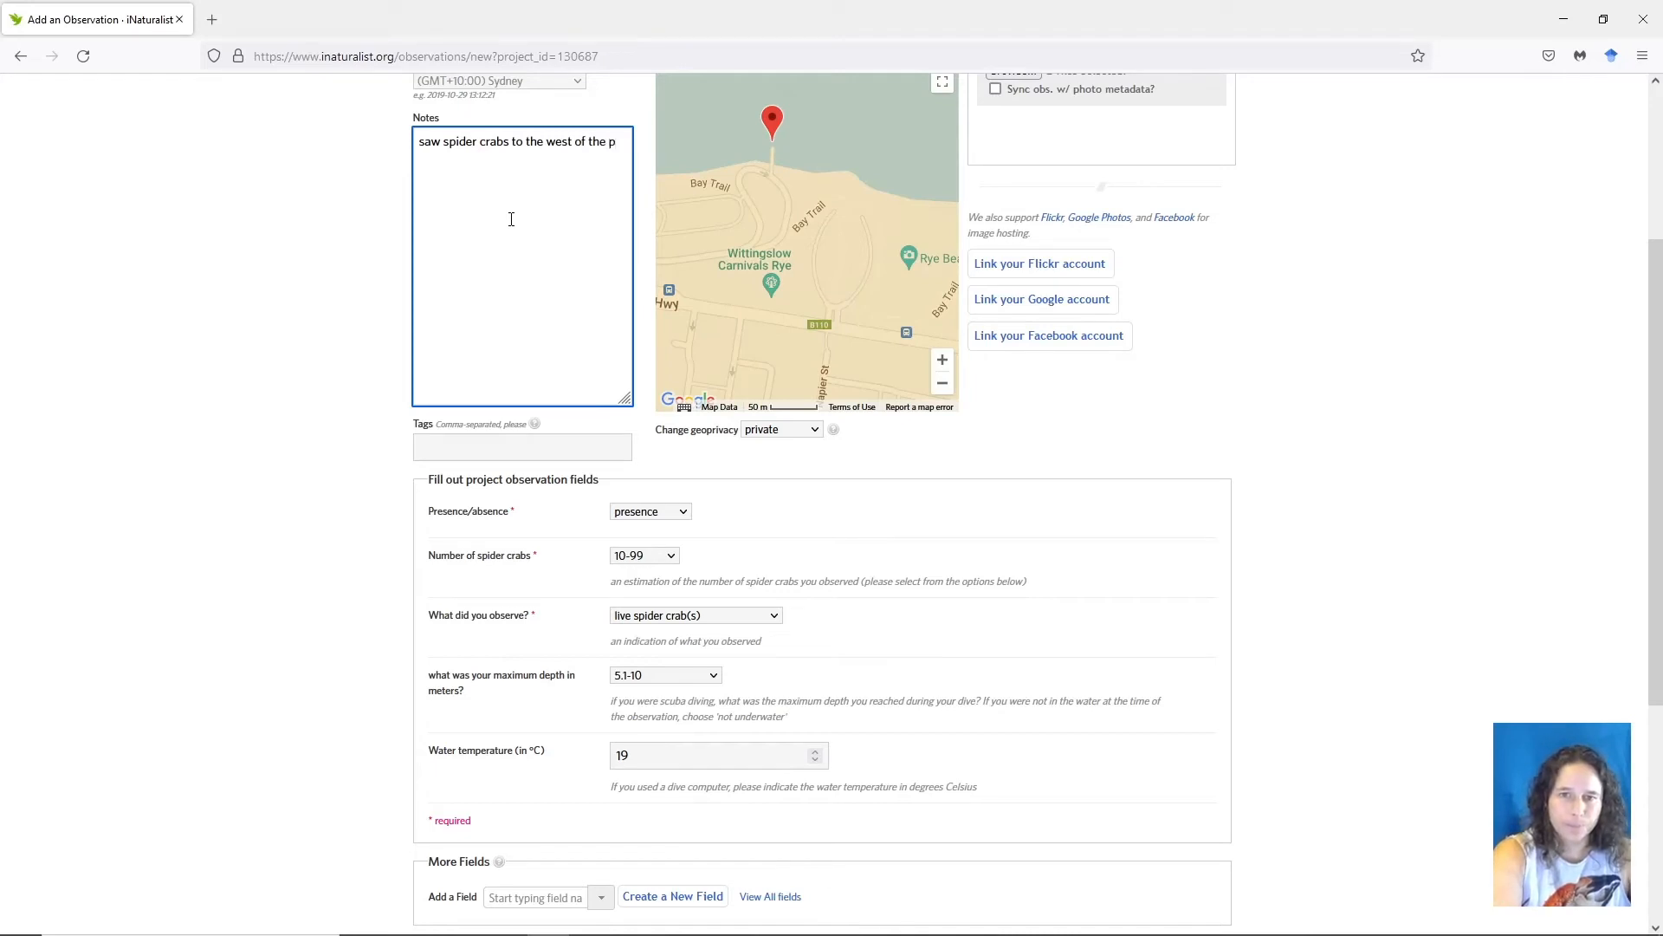
text(ier about half)
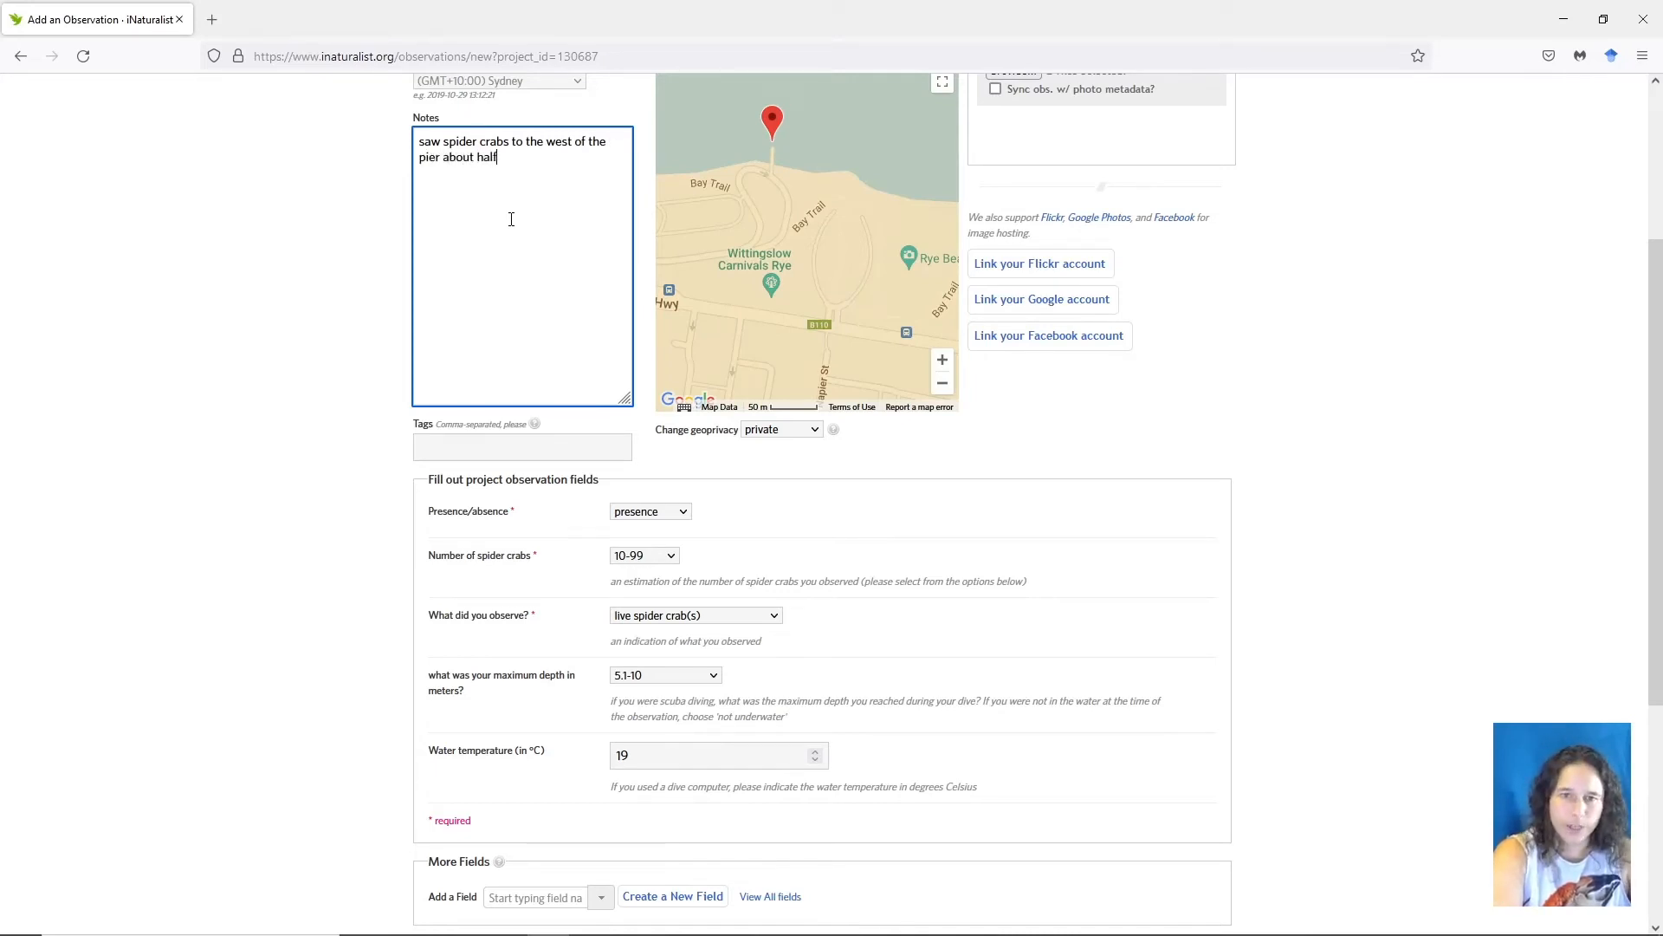
text(way down)
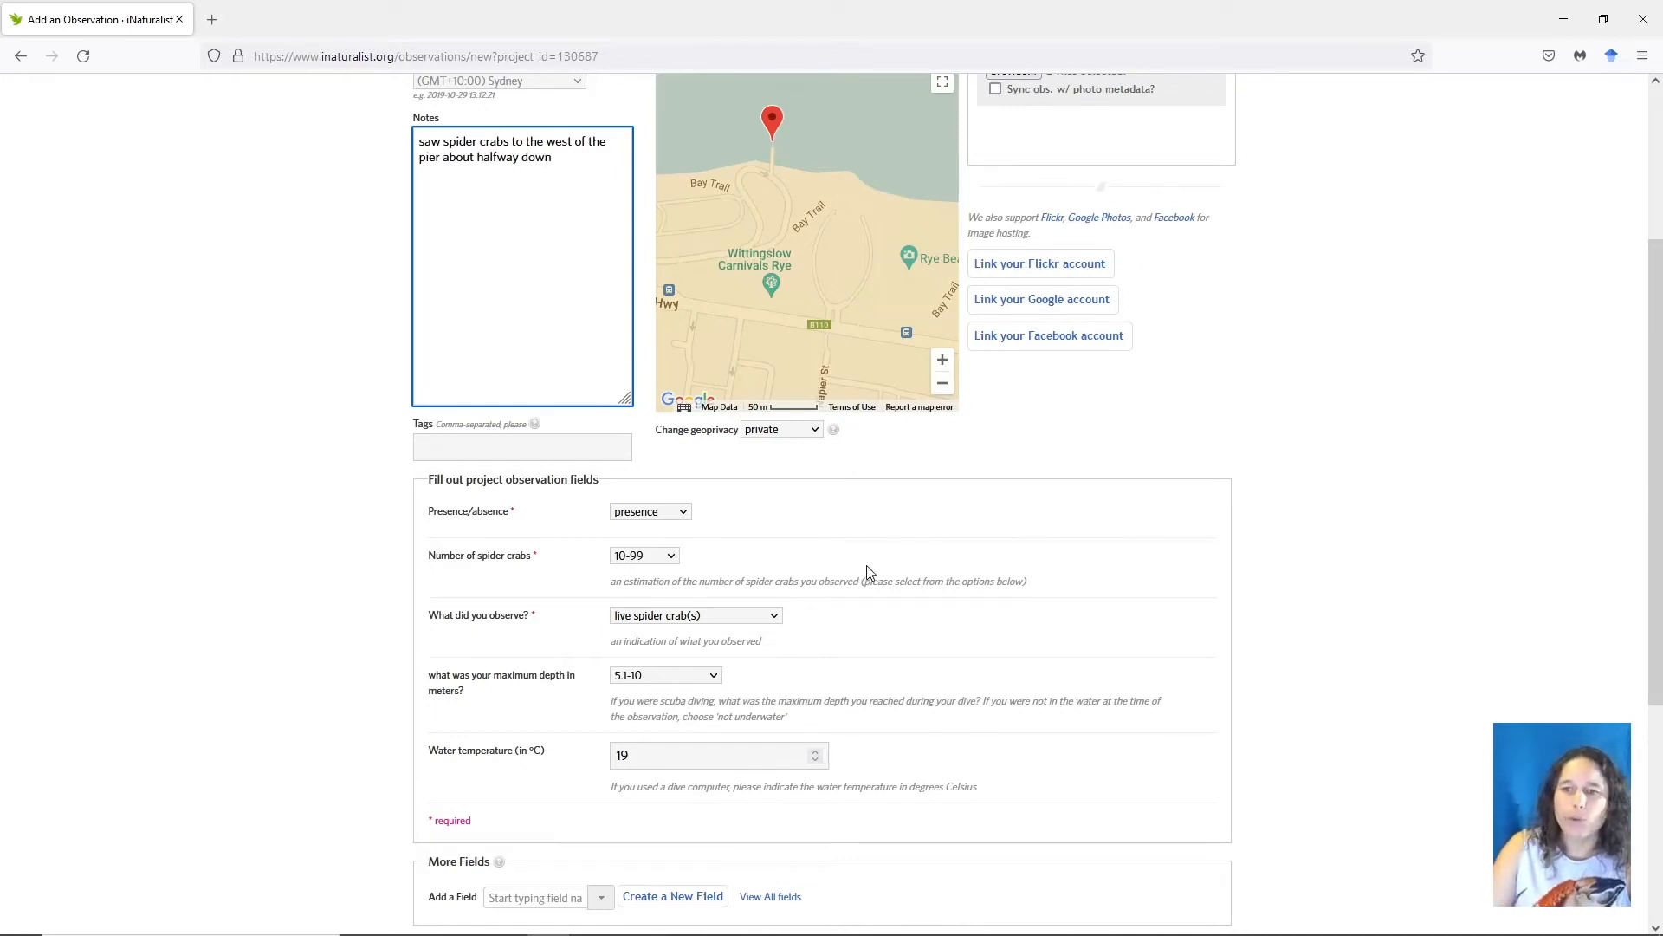
Review the completed observation form and save the observation
scroll(876, 583, down, 3)
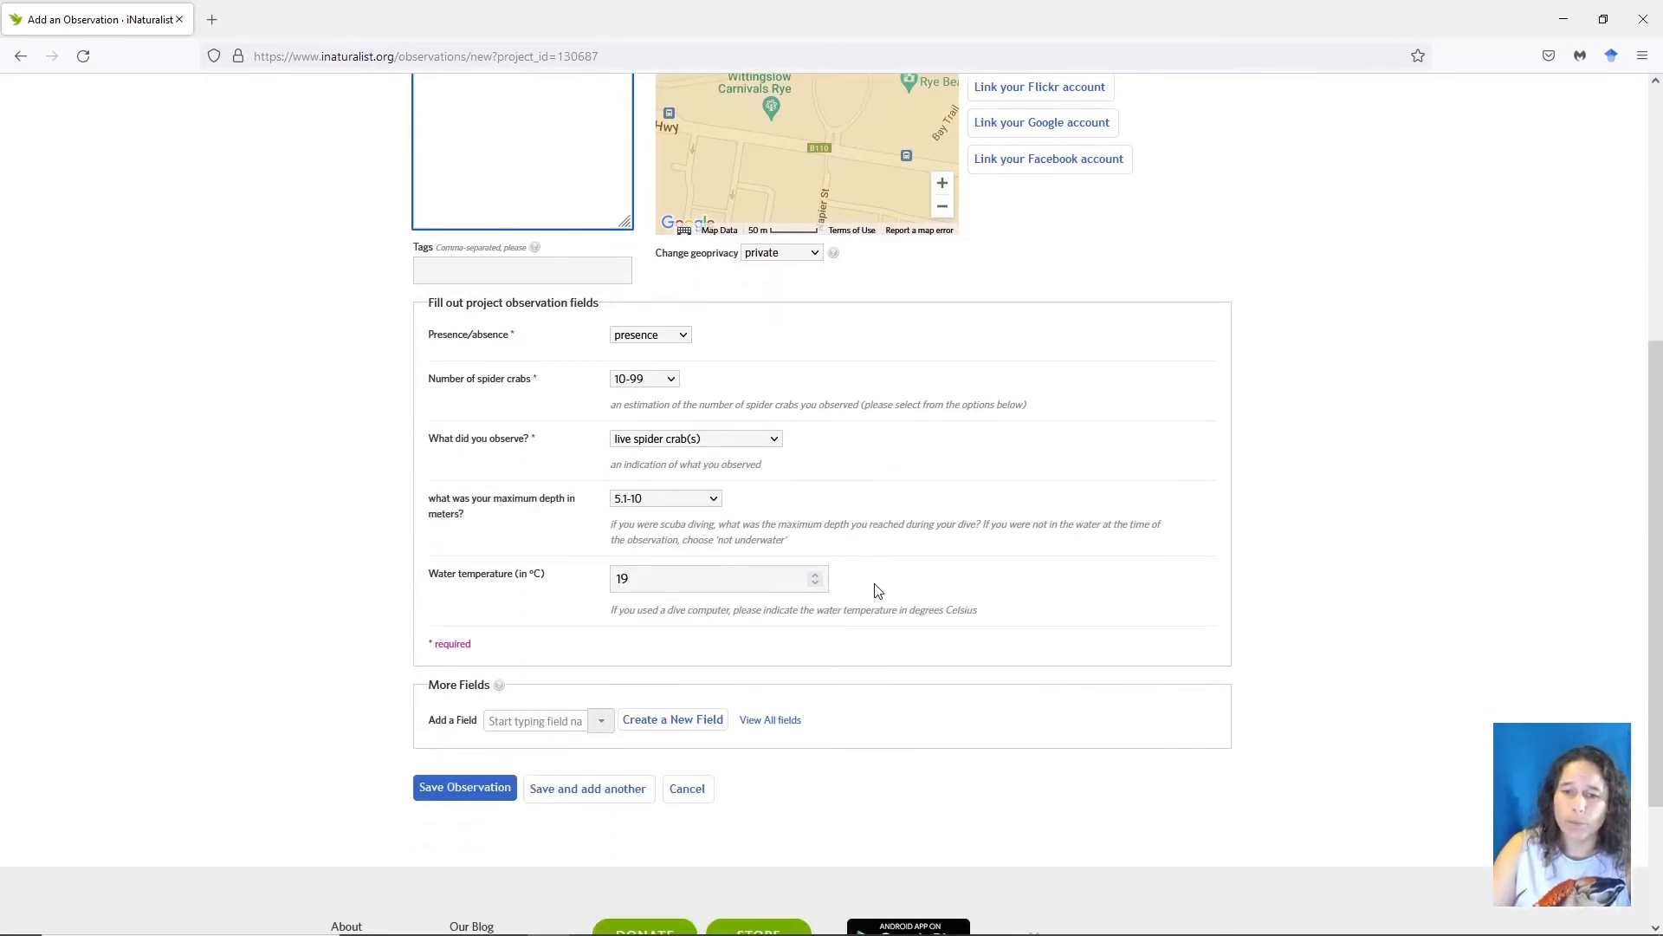
scroll(1046, 523, up, 5)
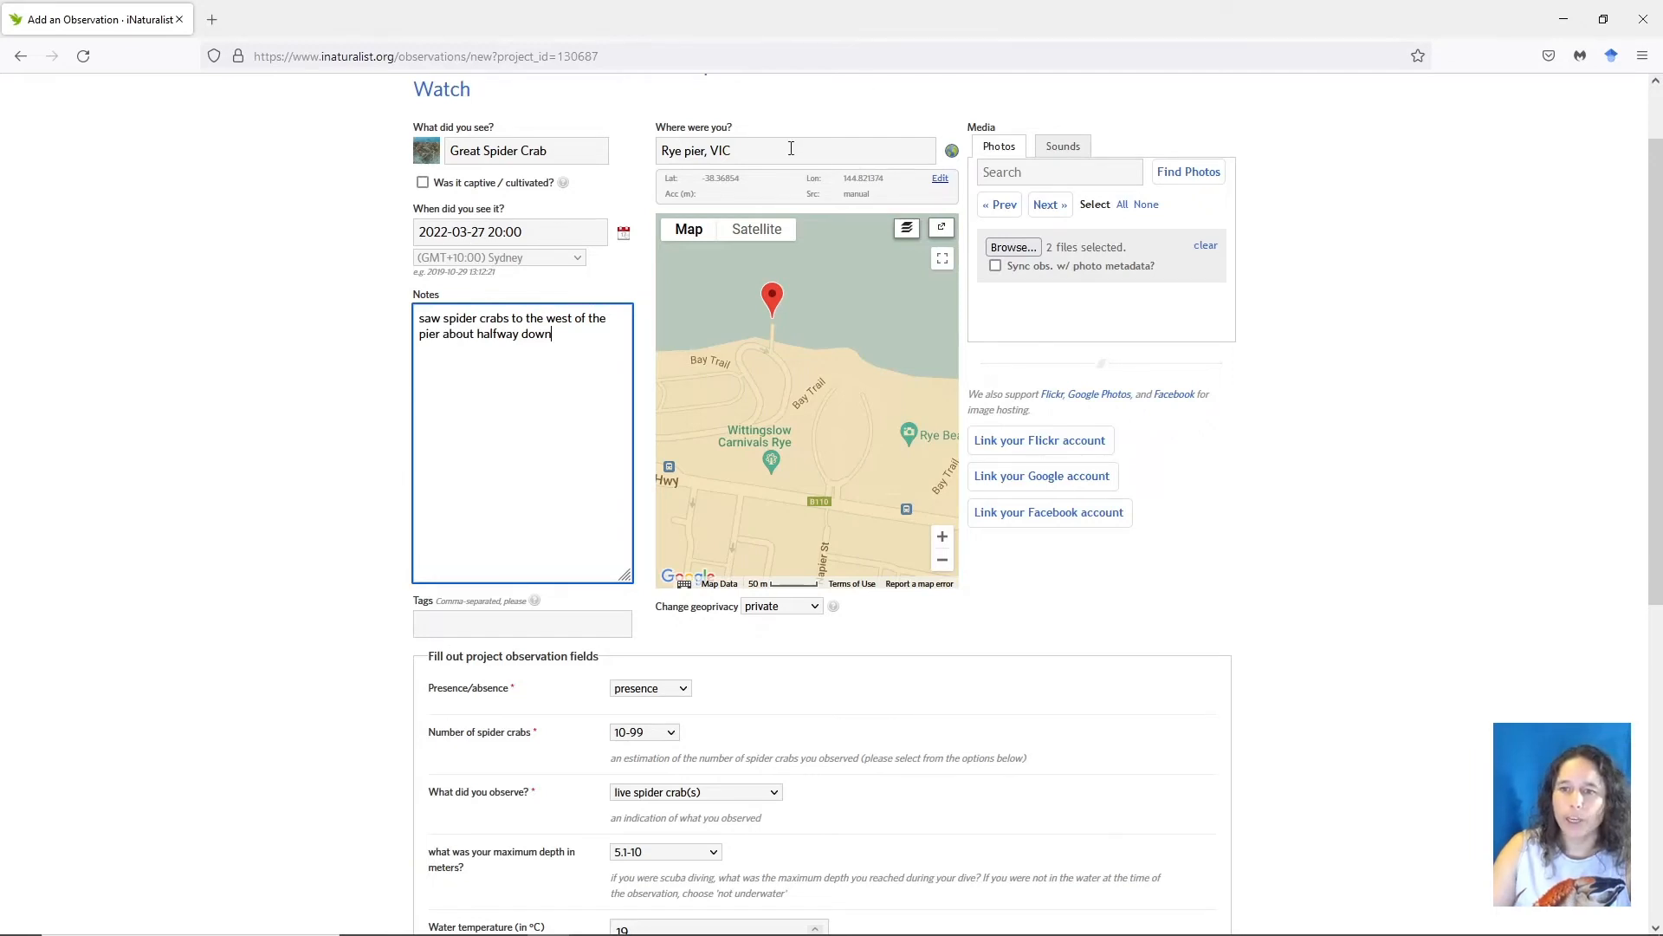
scroll(615, 892, down, 2)
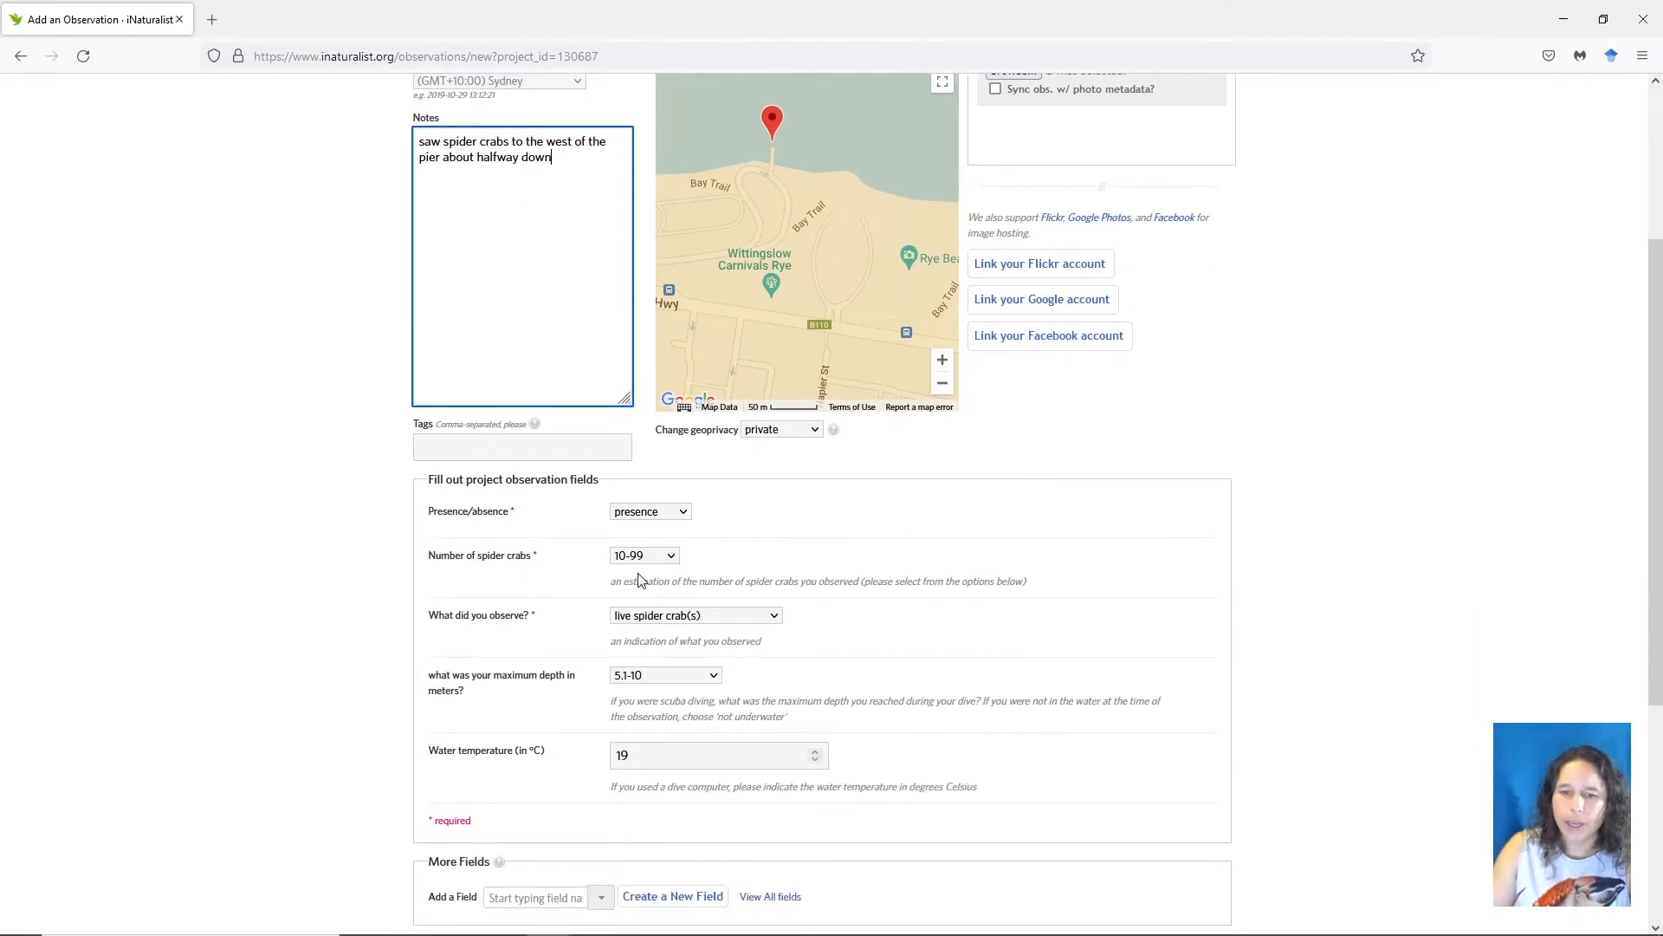
scroll(607, 823, down, 2)
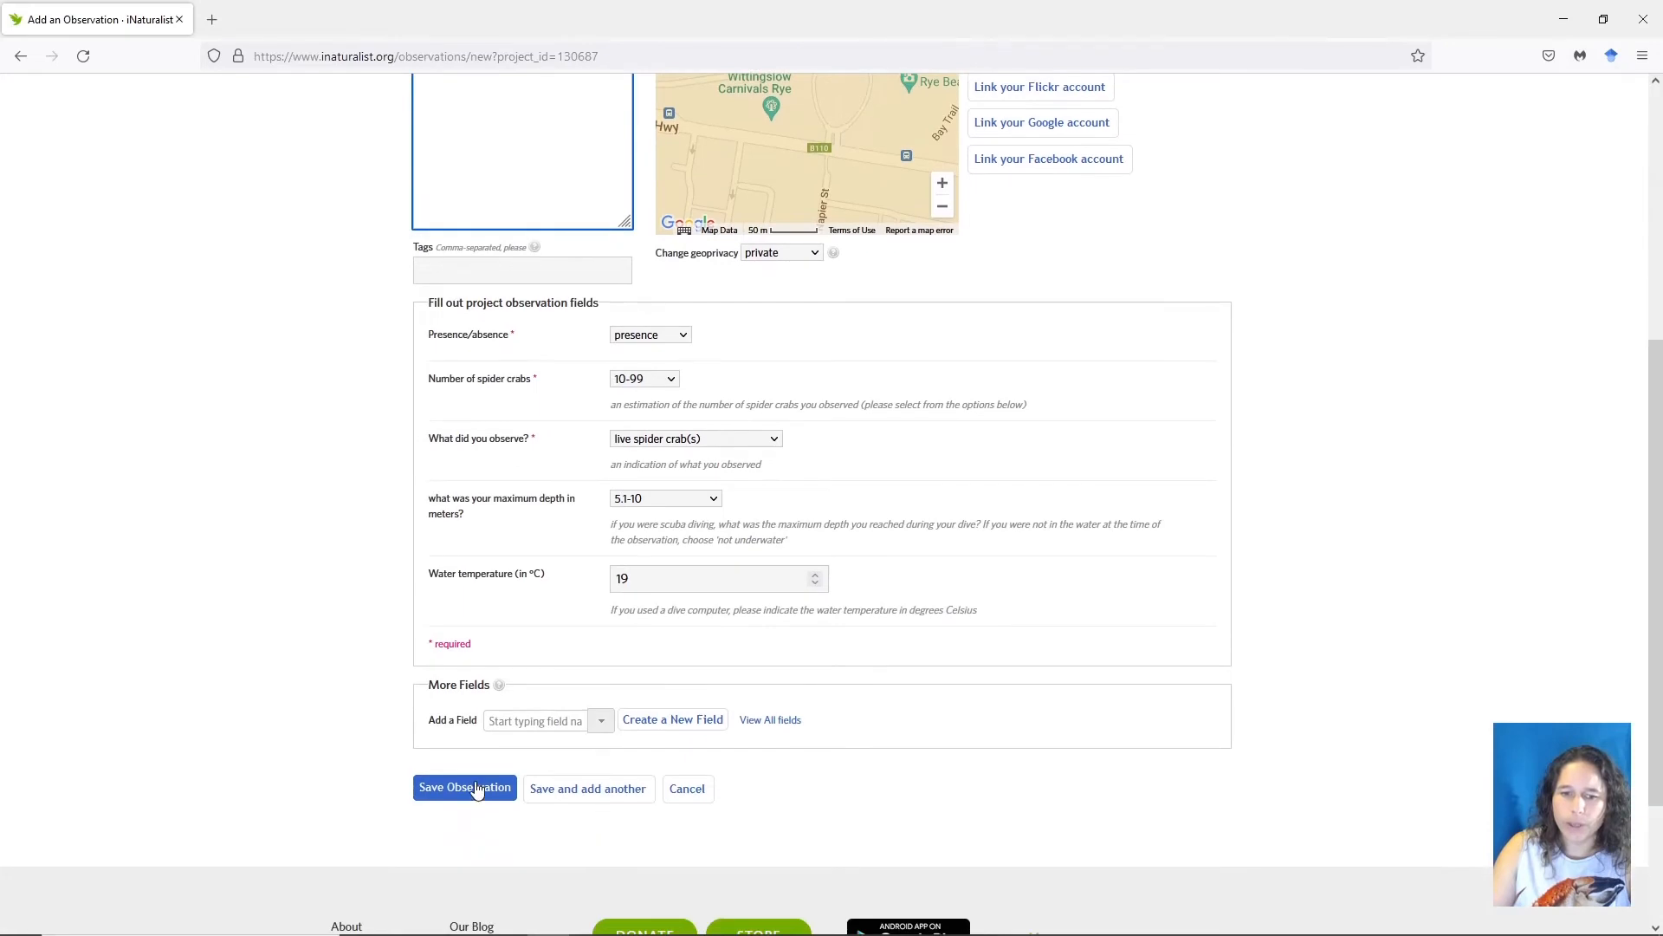
click(474, 790)
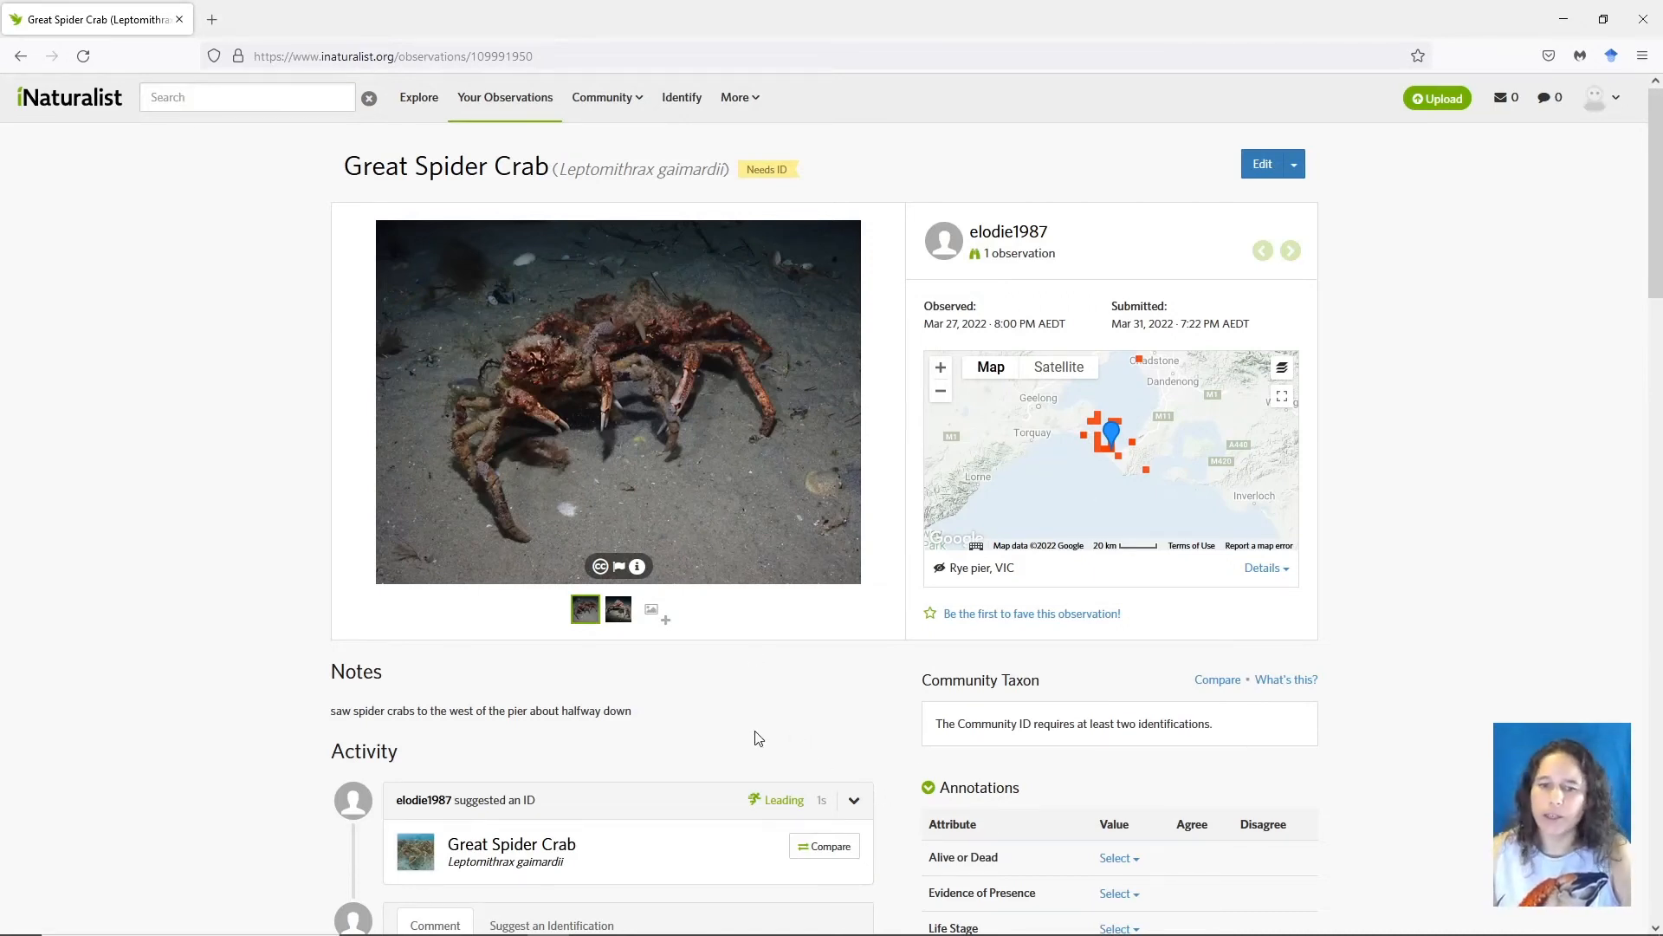
Add the photo P3272425.JPG to the saved Great Spider Crab observation
click(666, 625)
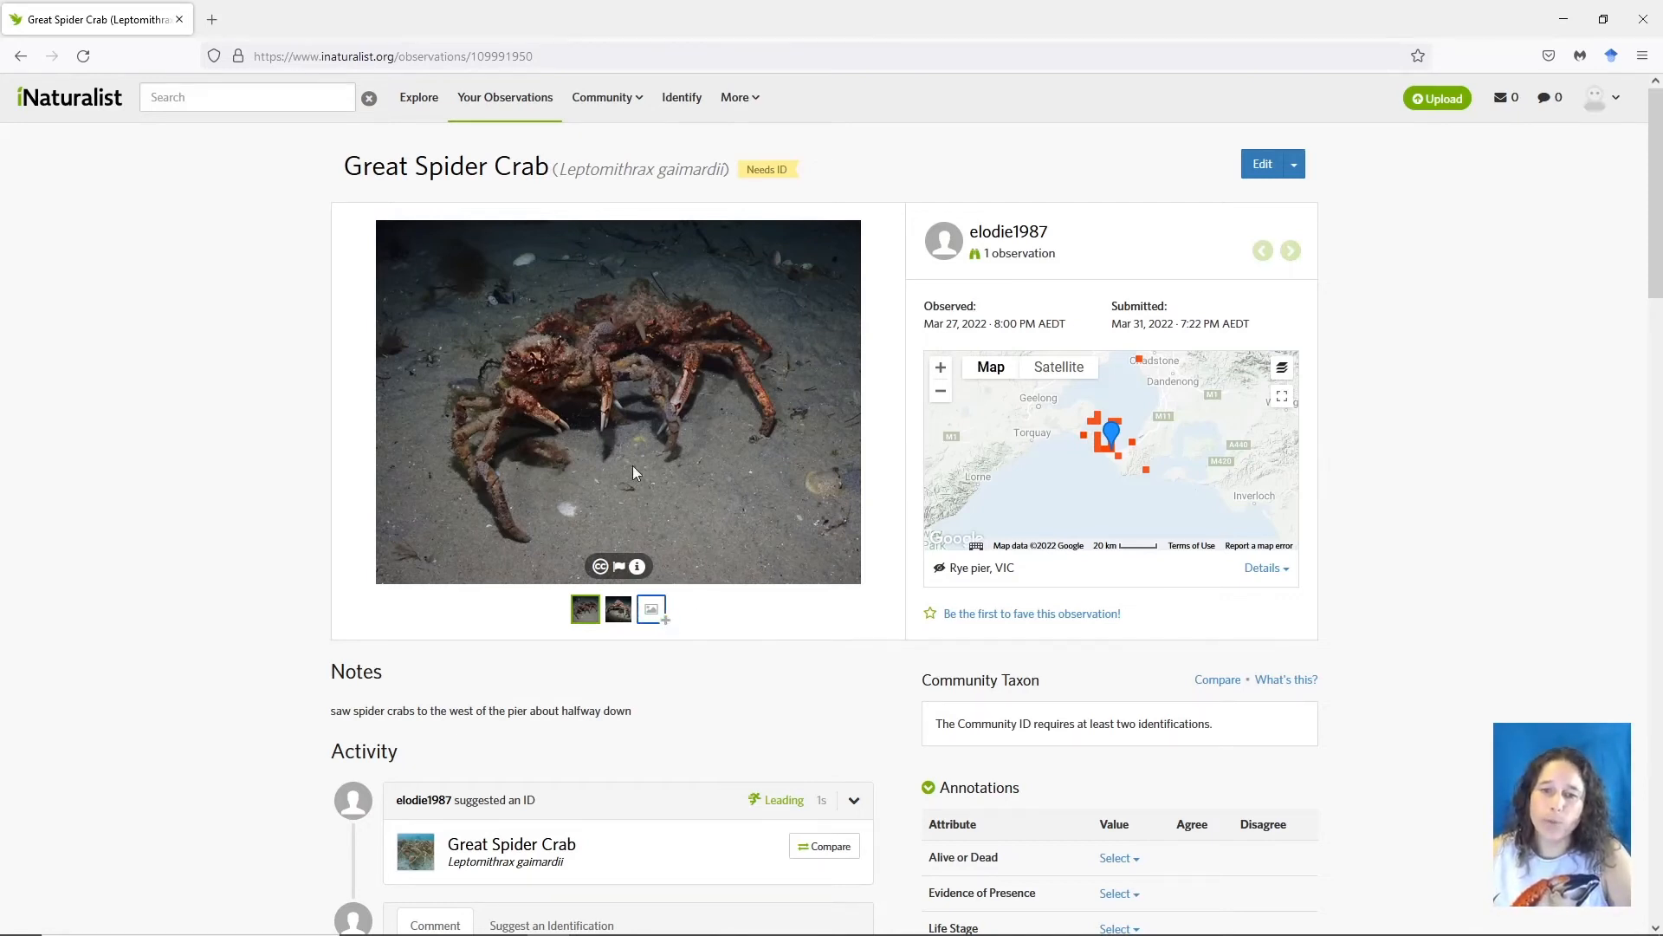
click(499, 158)
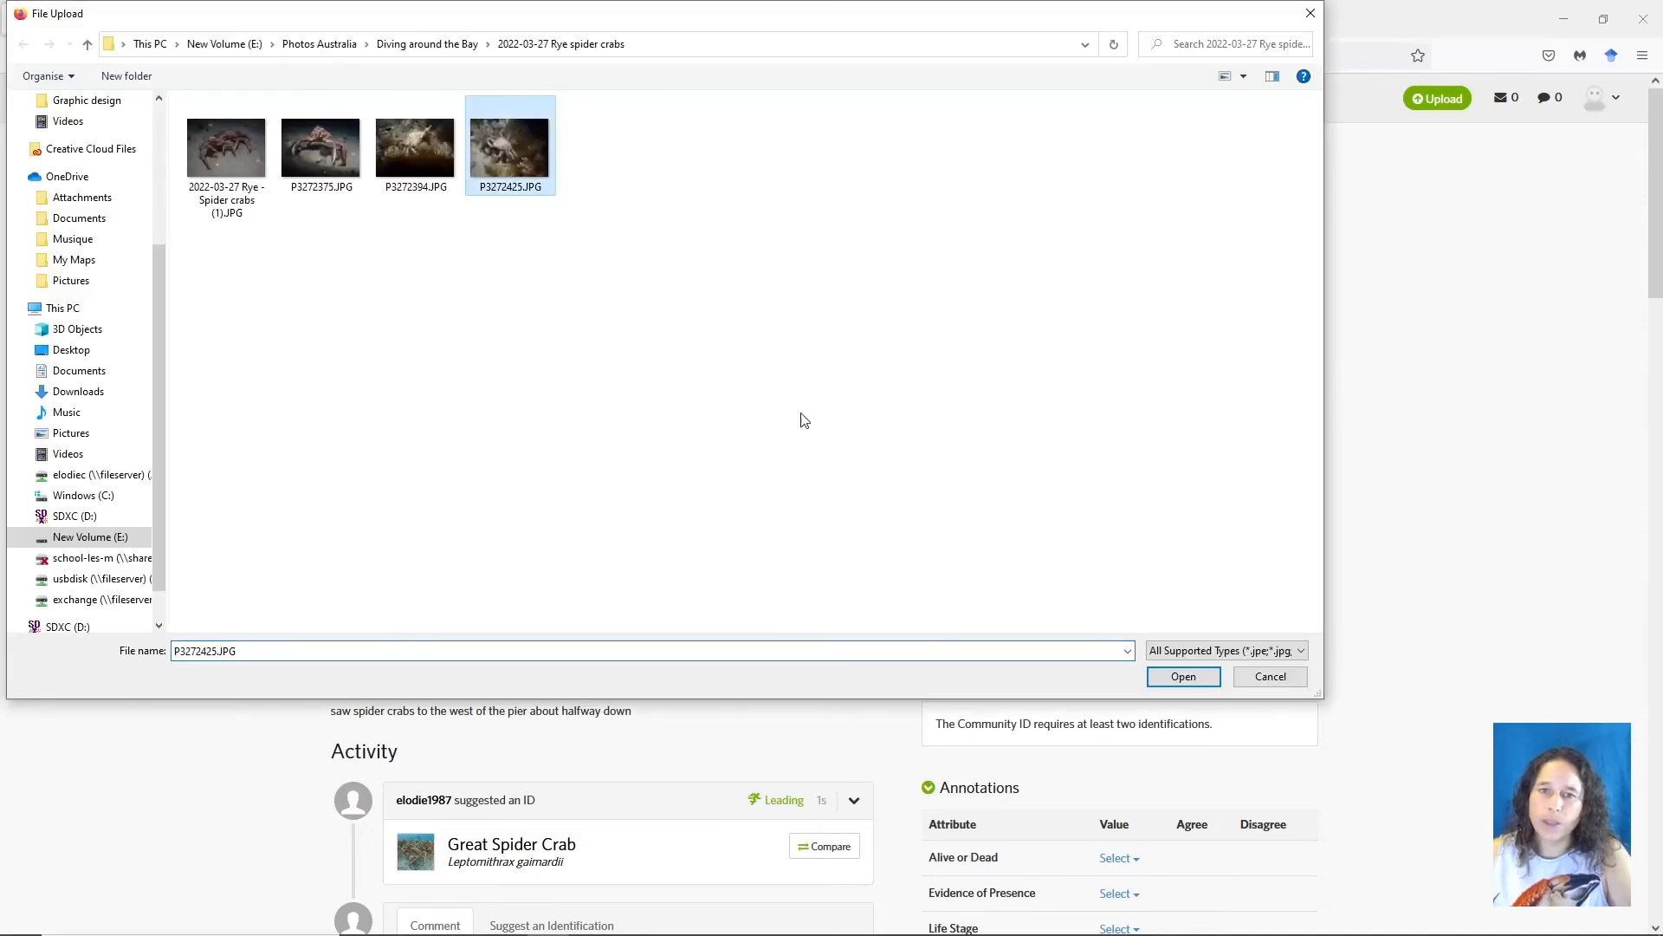
click(1155, 684)
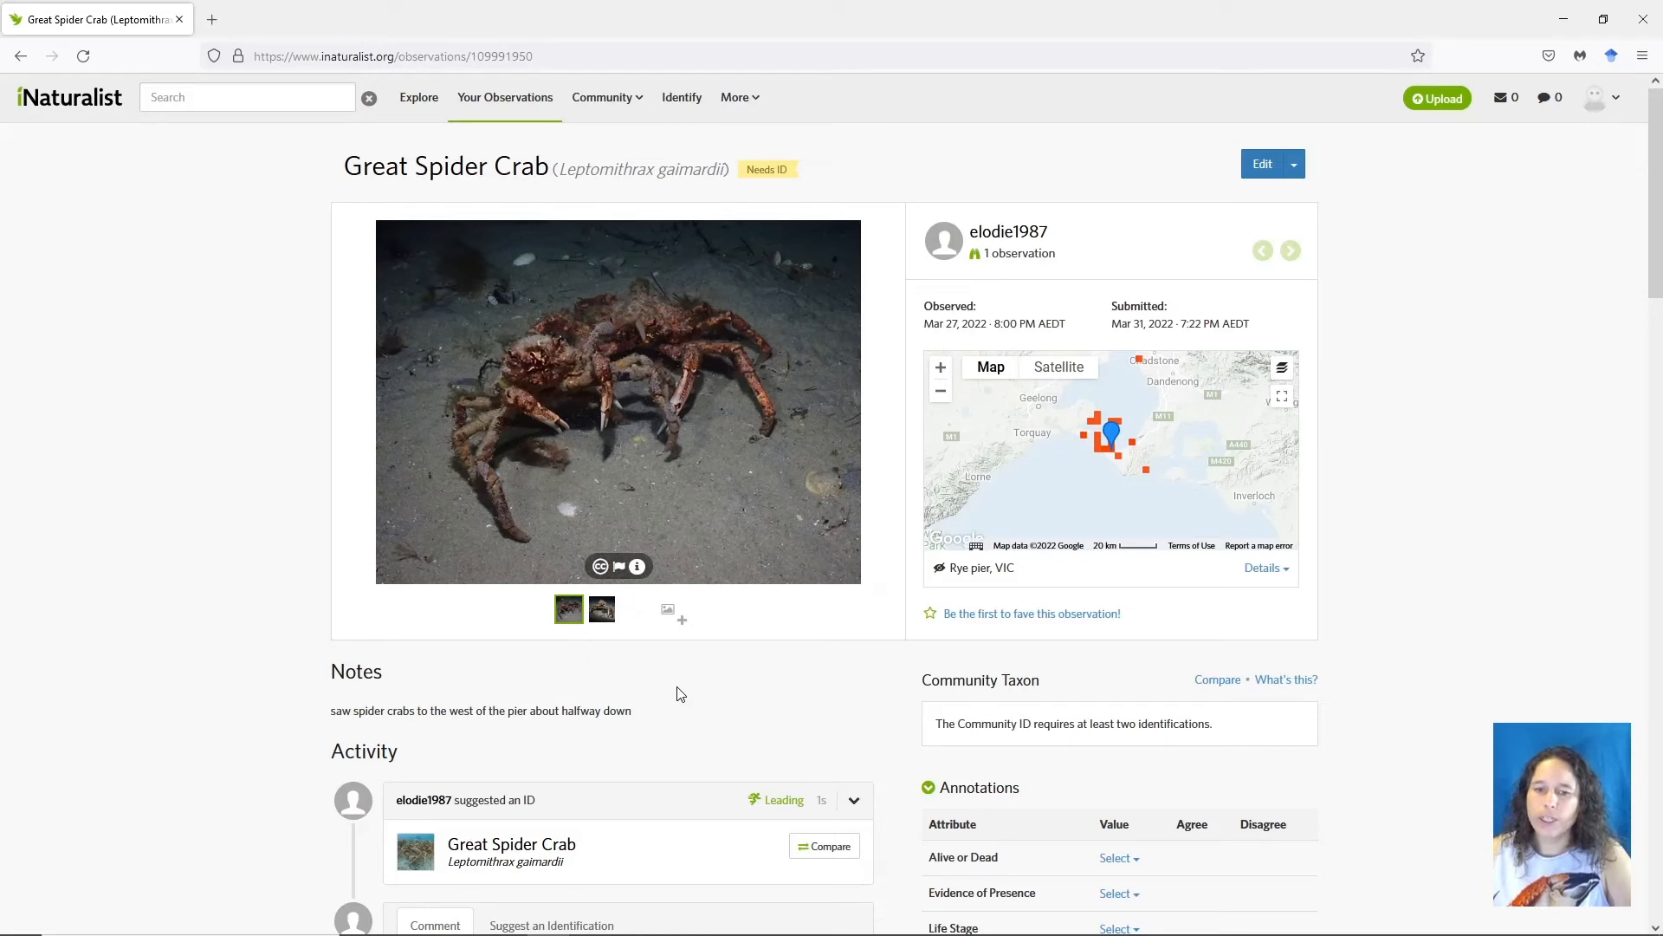
Find the Spider Crab Watch project through the site search and start adding a new observation to it
click(231, 98)
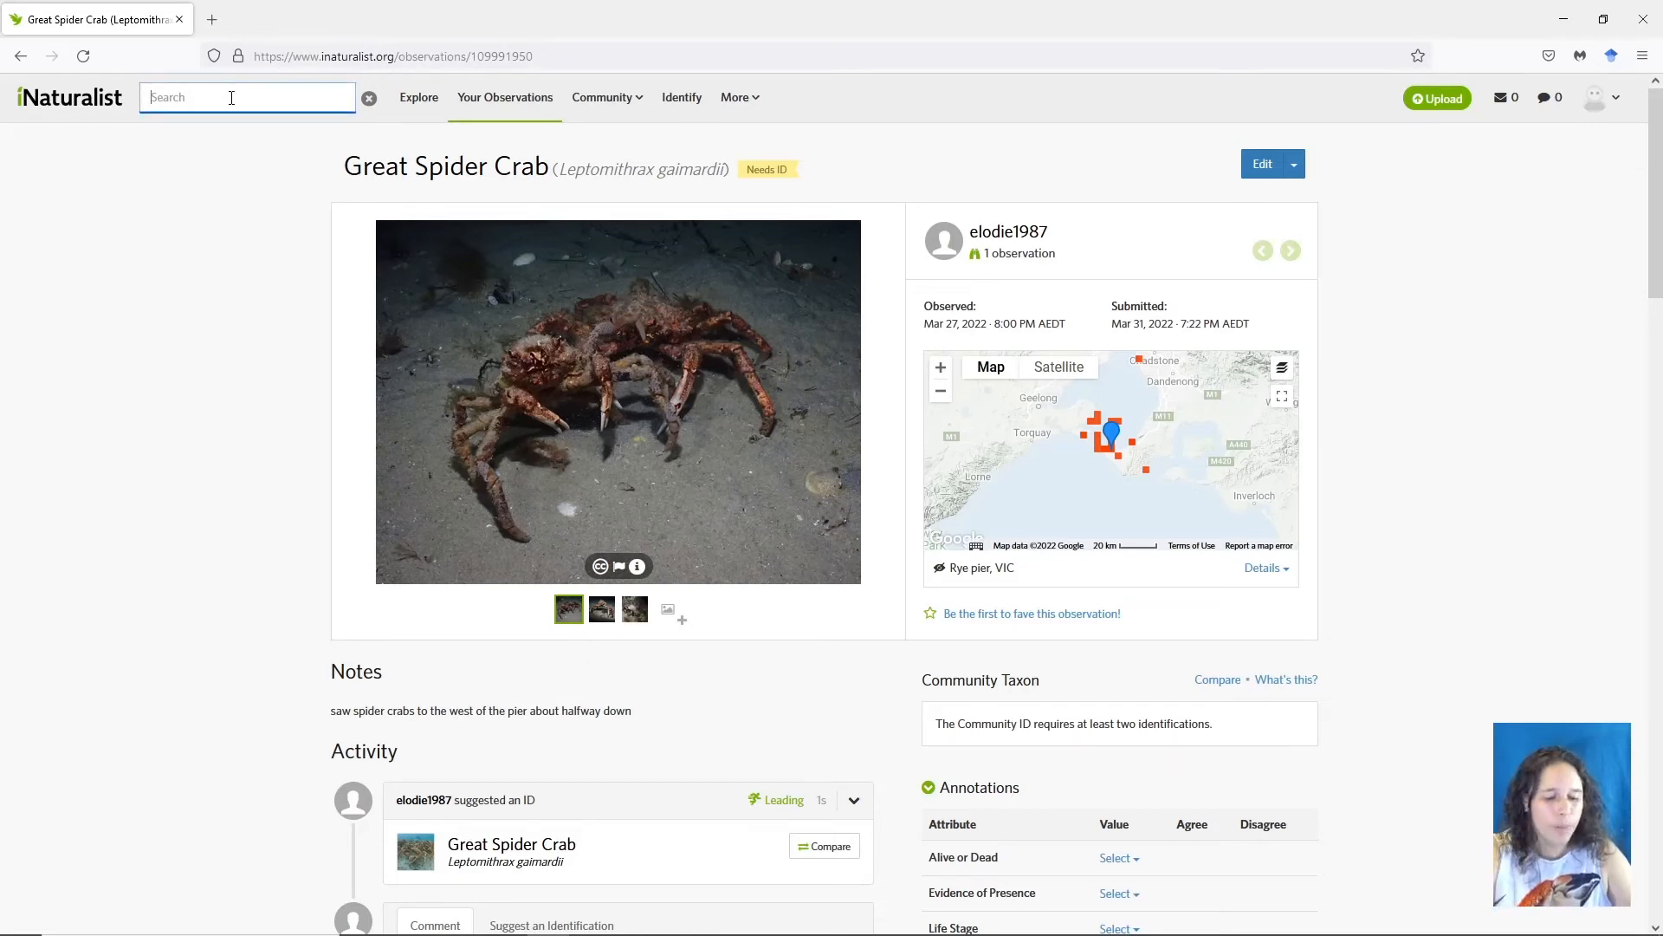
text(Spider Cra)
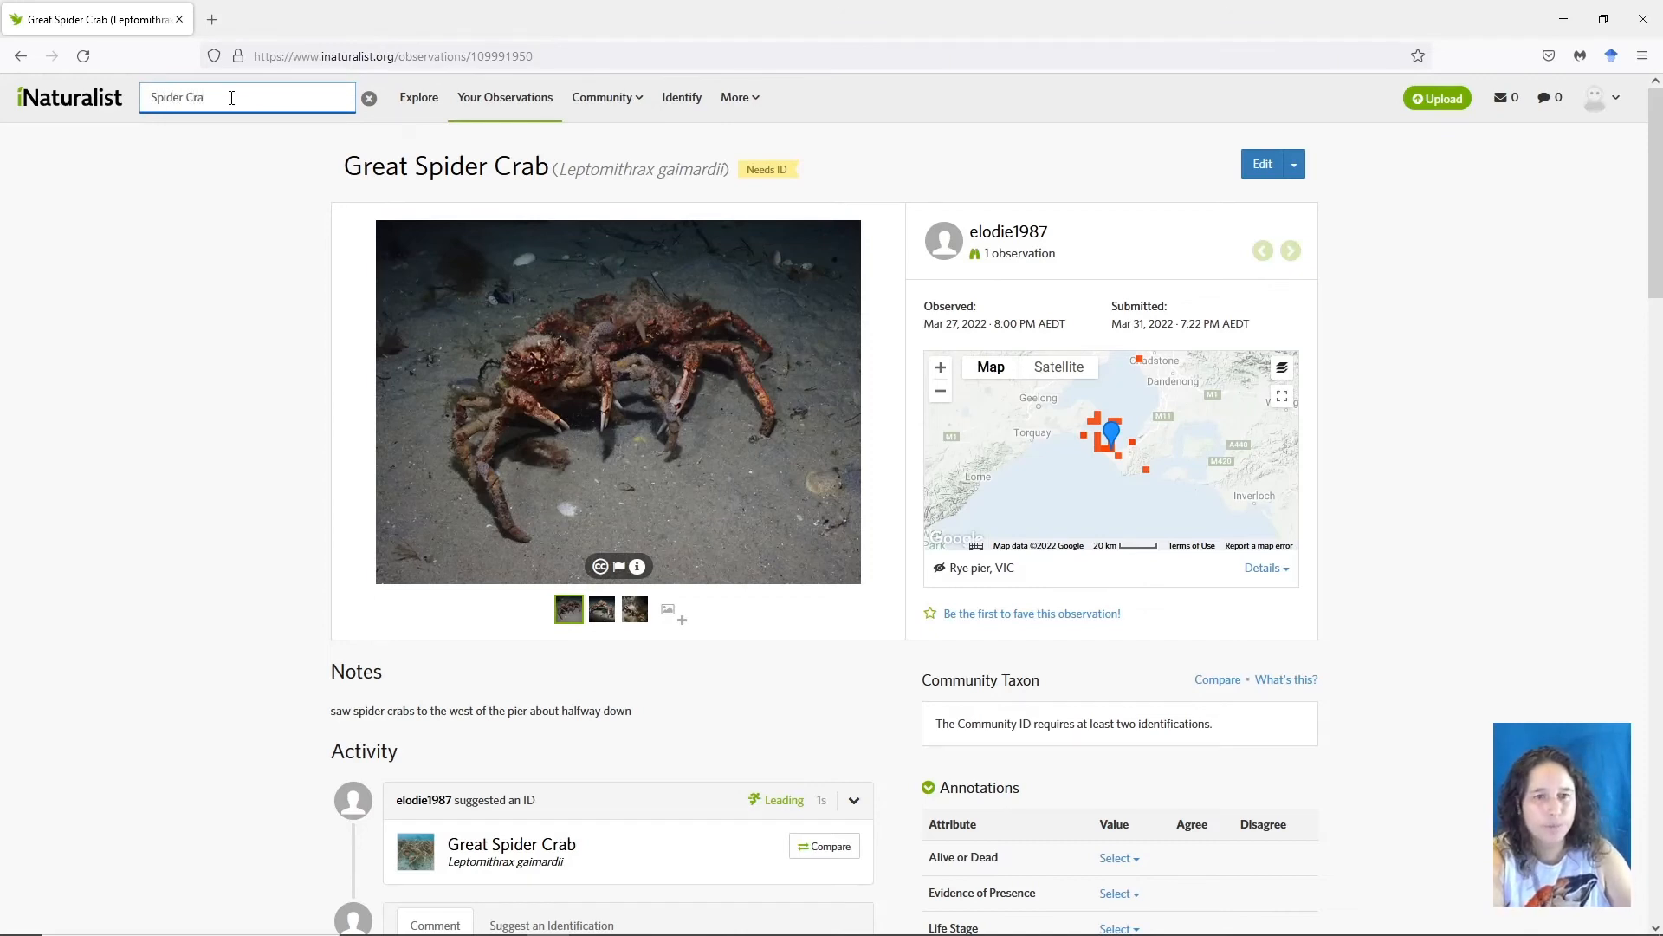
text(b Watch)
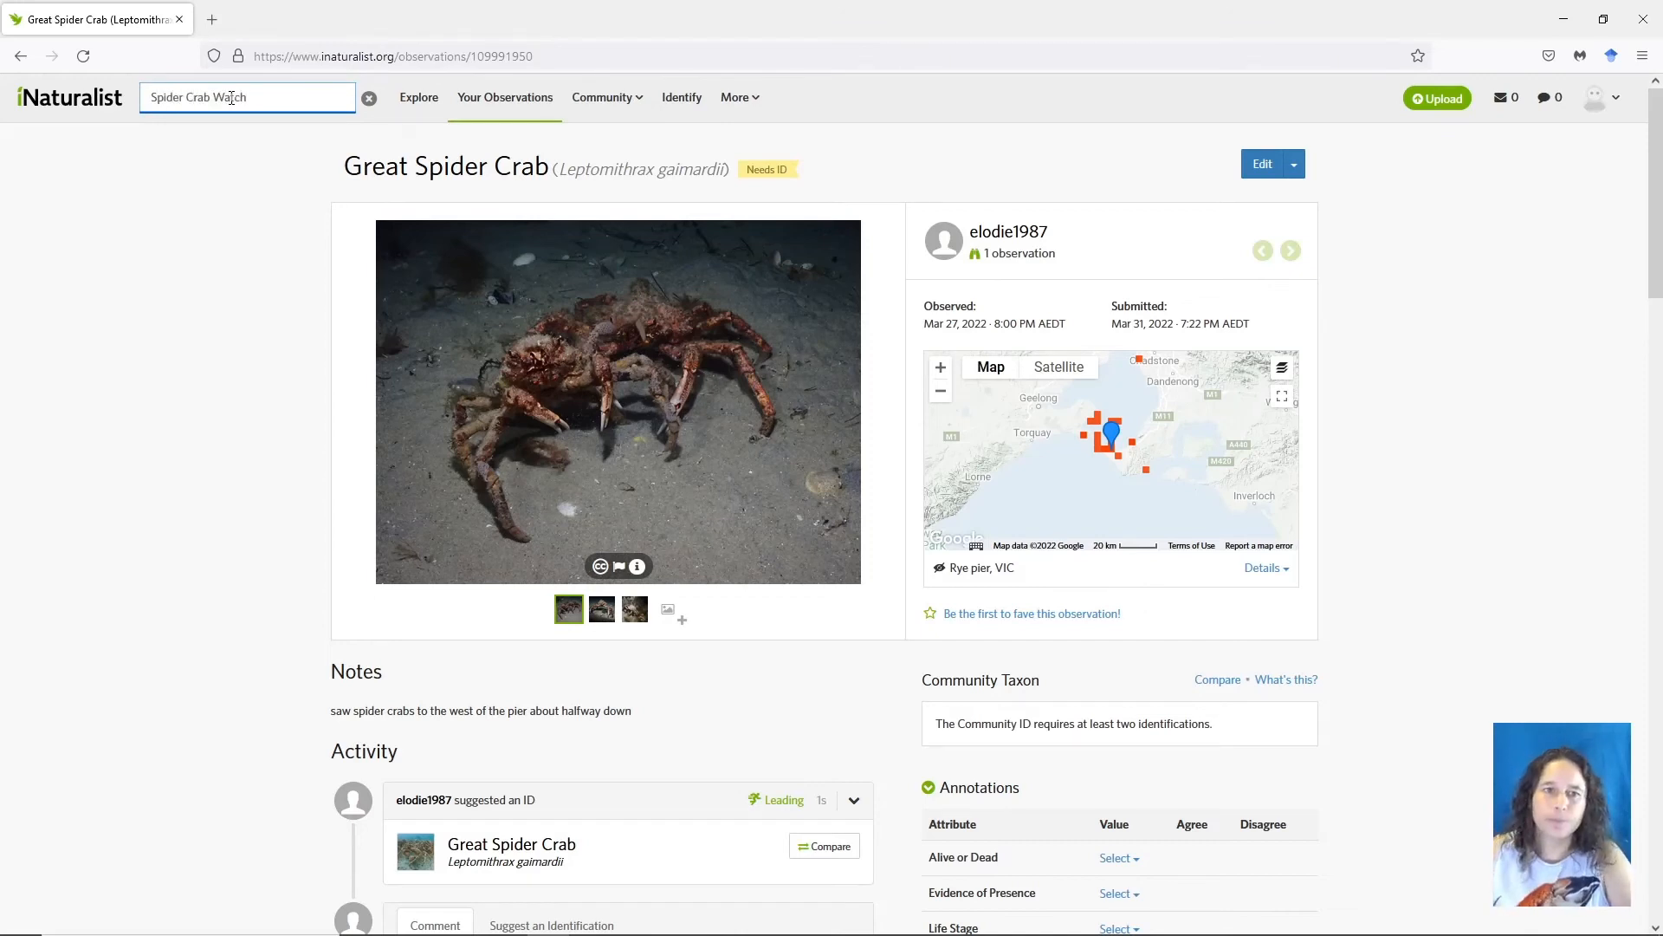
click(440, 134)
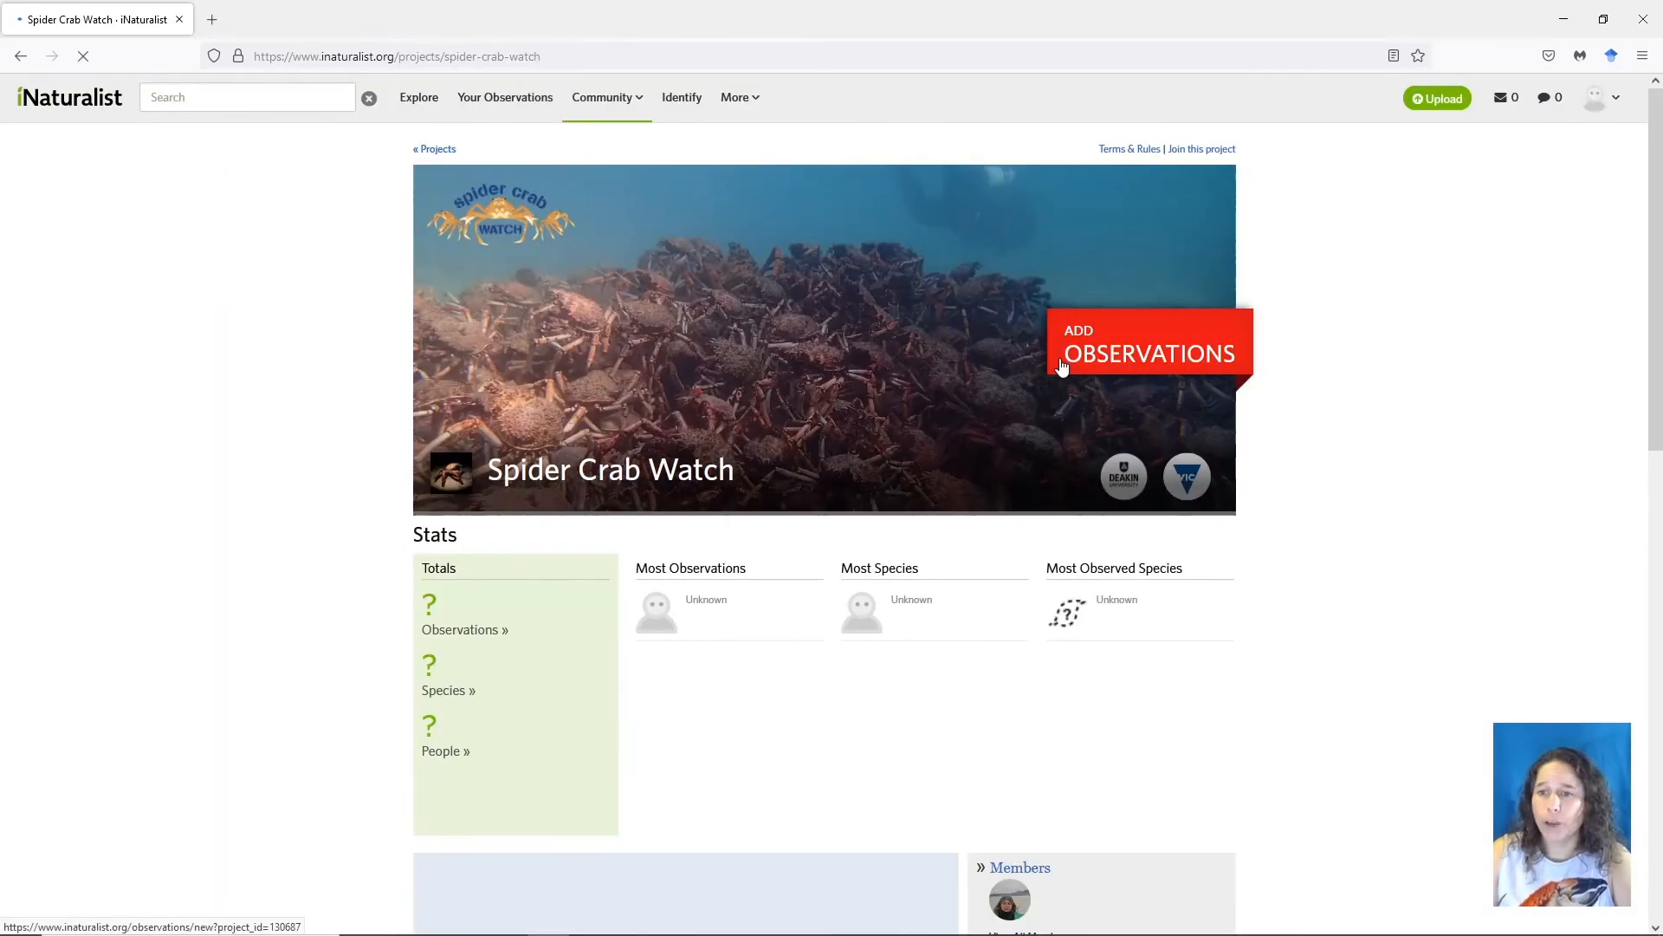
click(1135, 360)
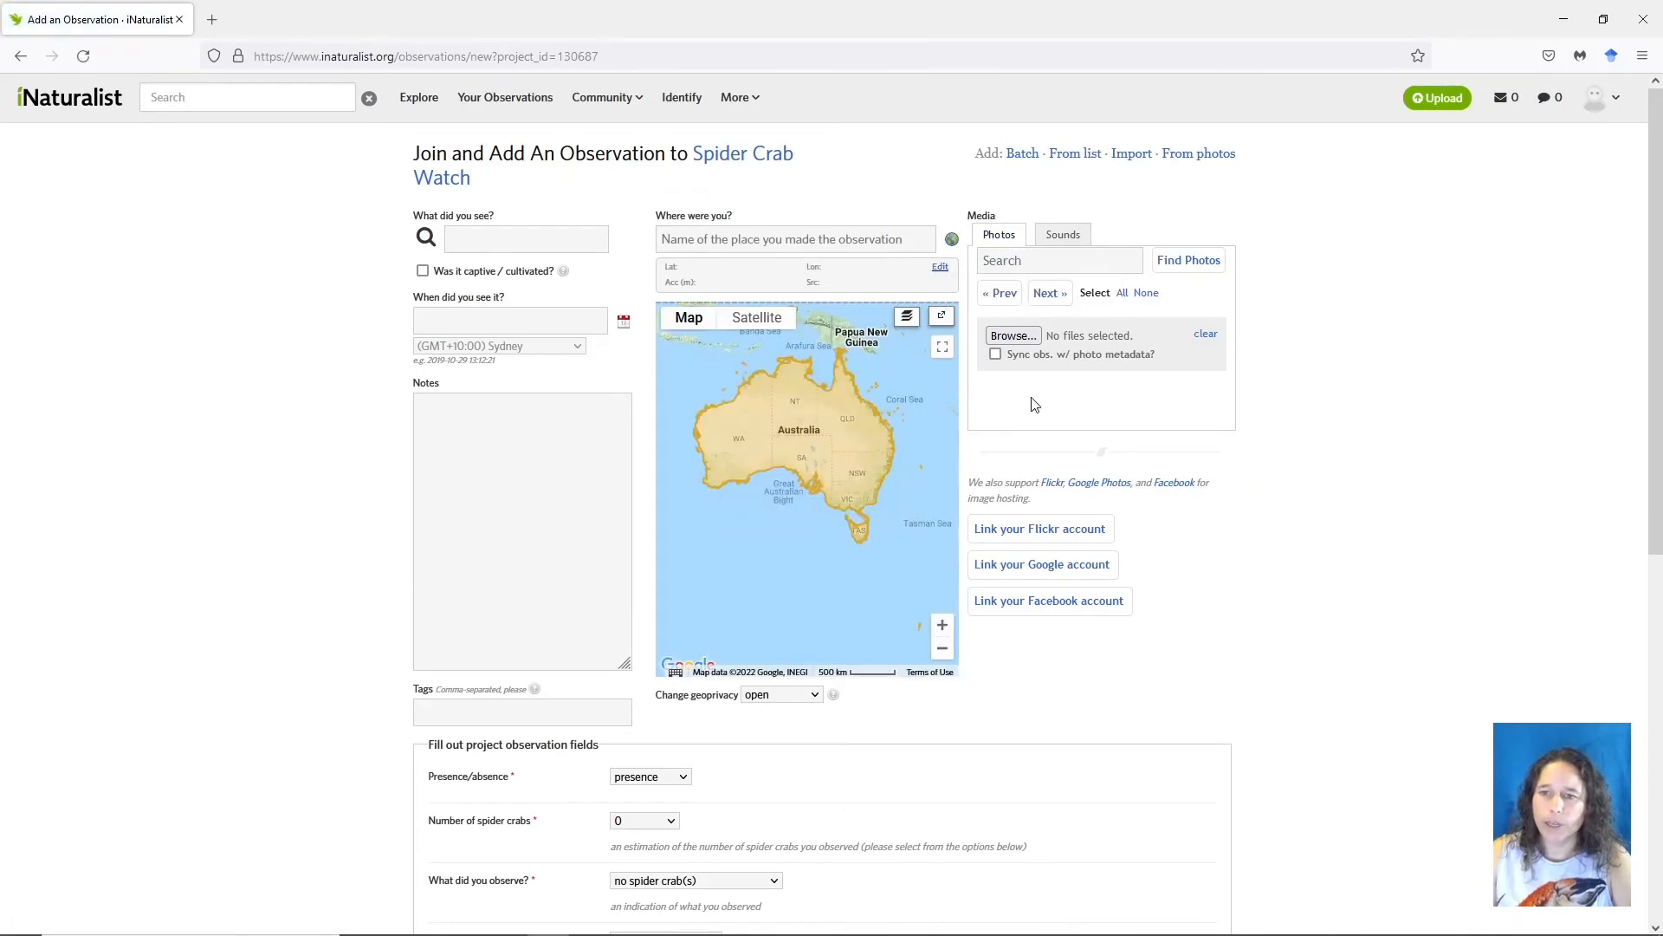
Set the observed species to Great Spider Crab (Leptomithrax gaimardii) for the new observation
click(497, 241)
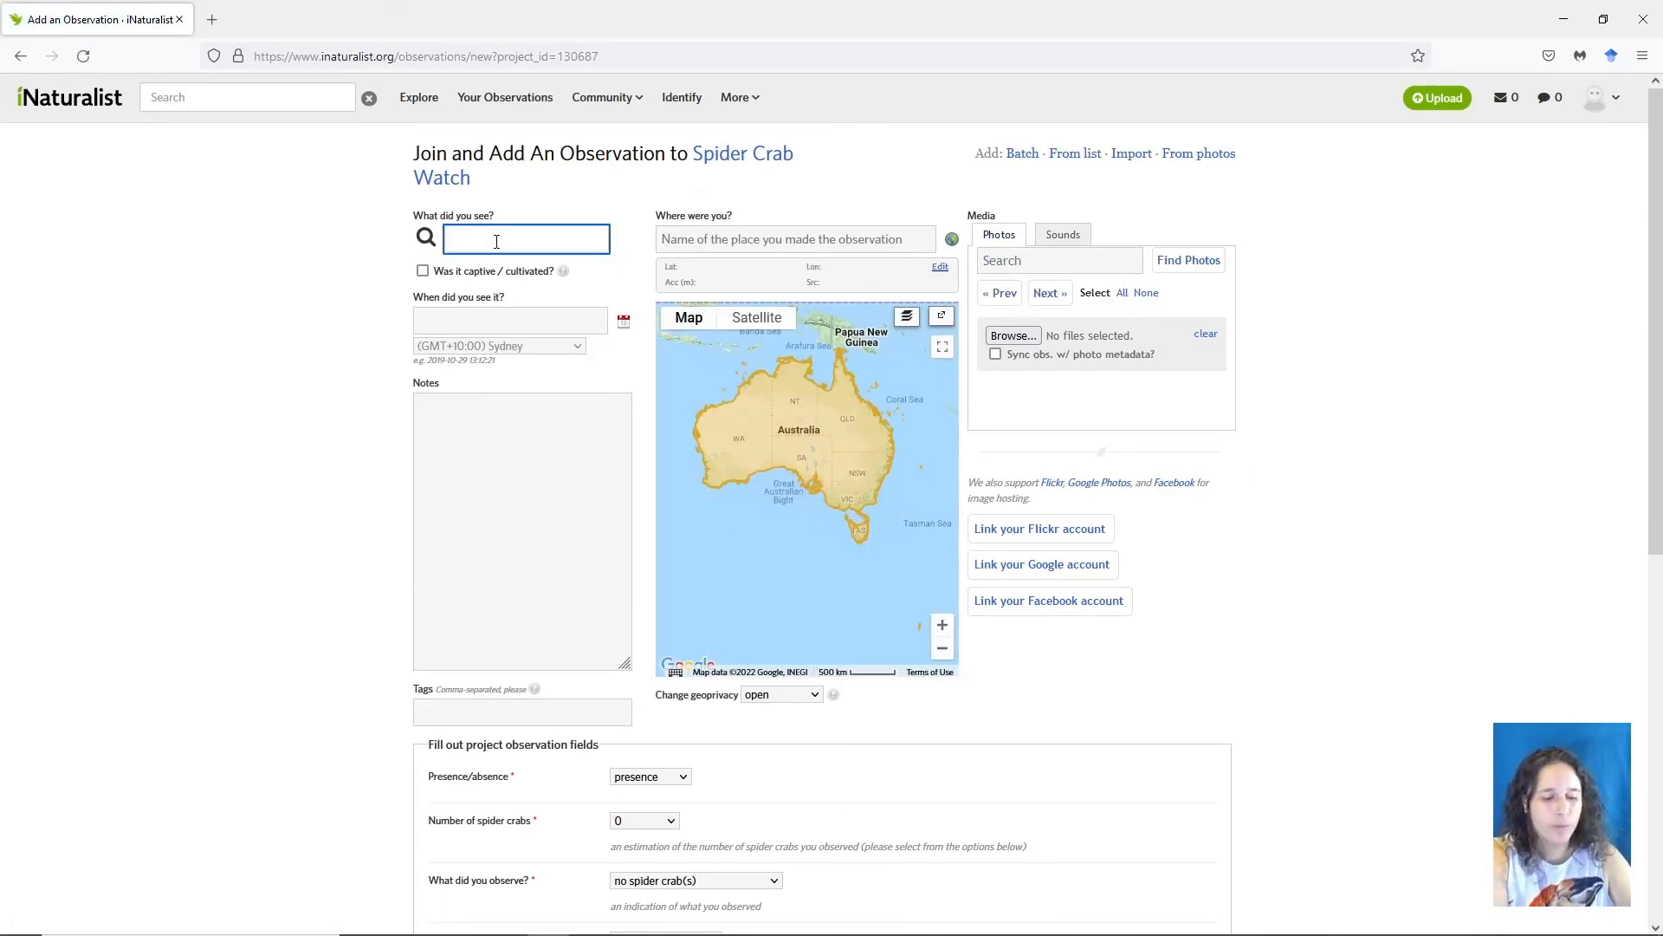
text(great spider crab)
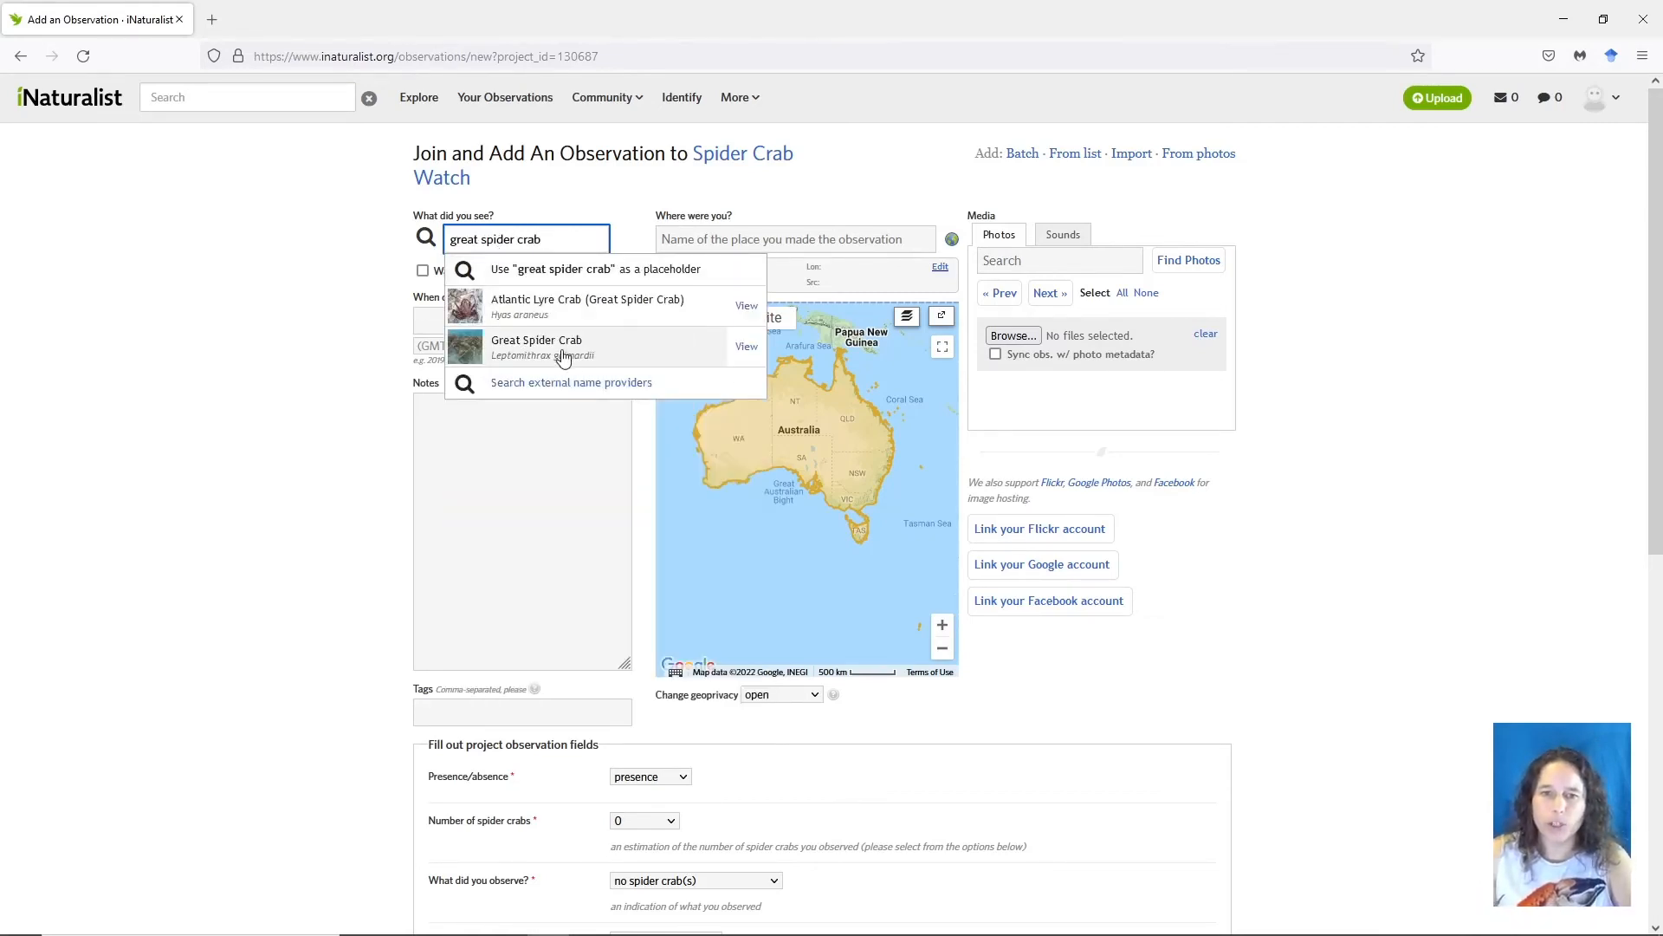
click(563, 355)
Locate the observation at "Rye pier, VIC" on the map and move its marker to the pier's seaward end
click(767, 238)
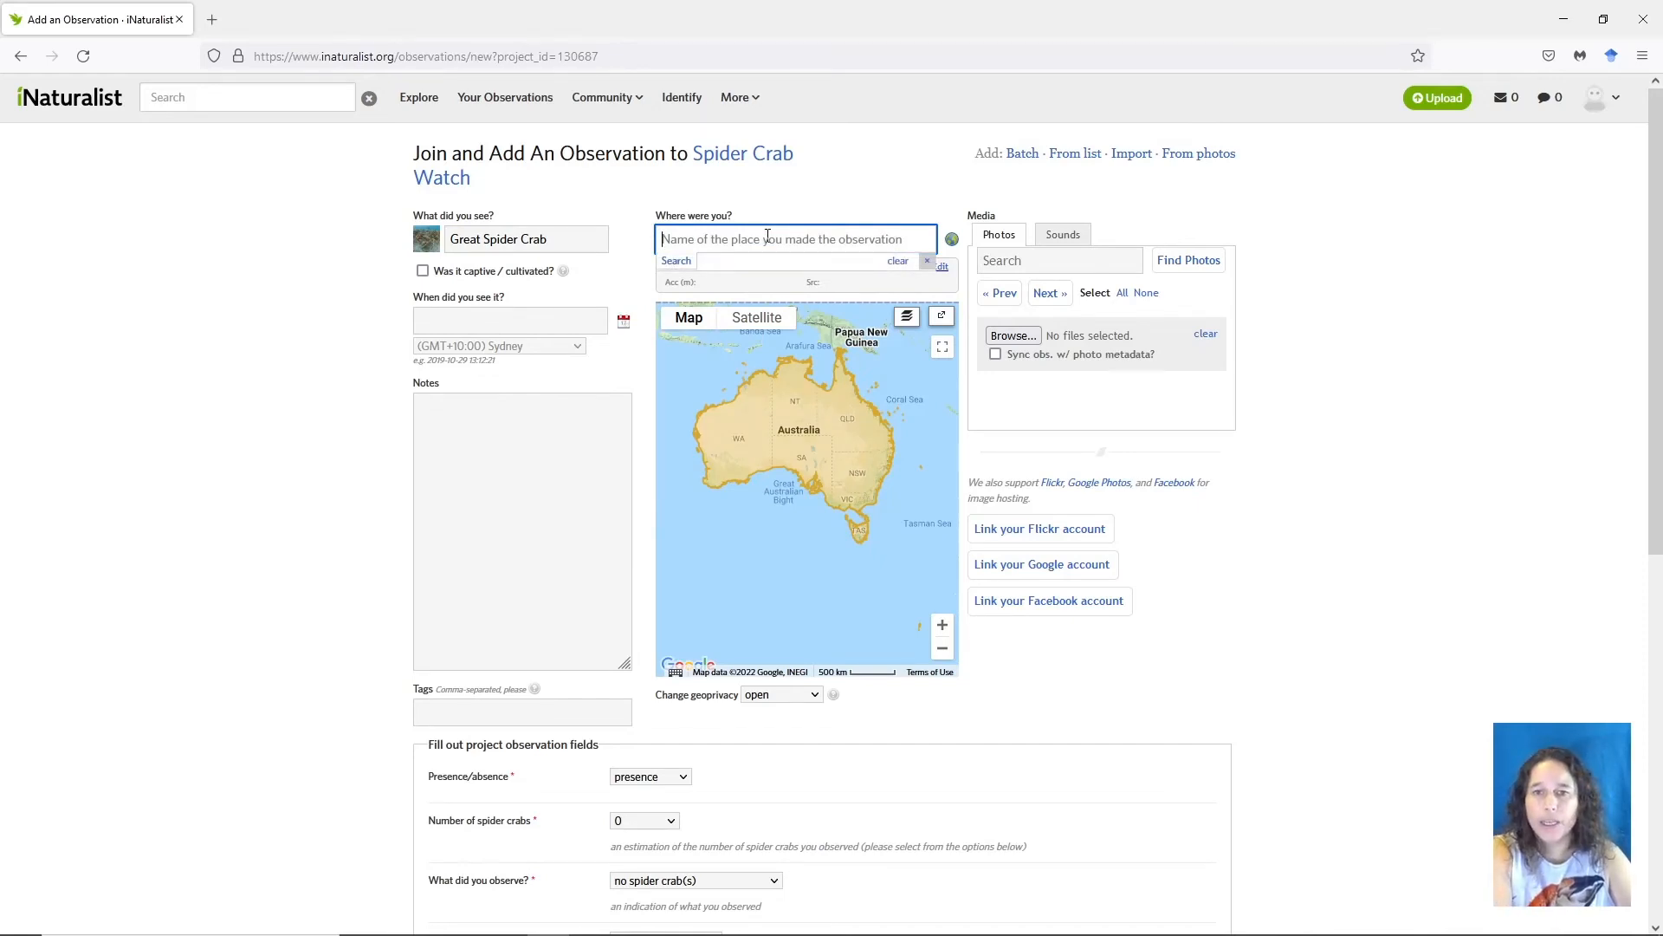
text(Rye)
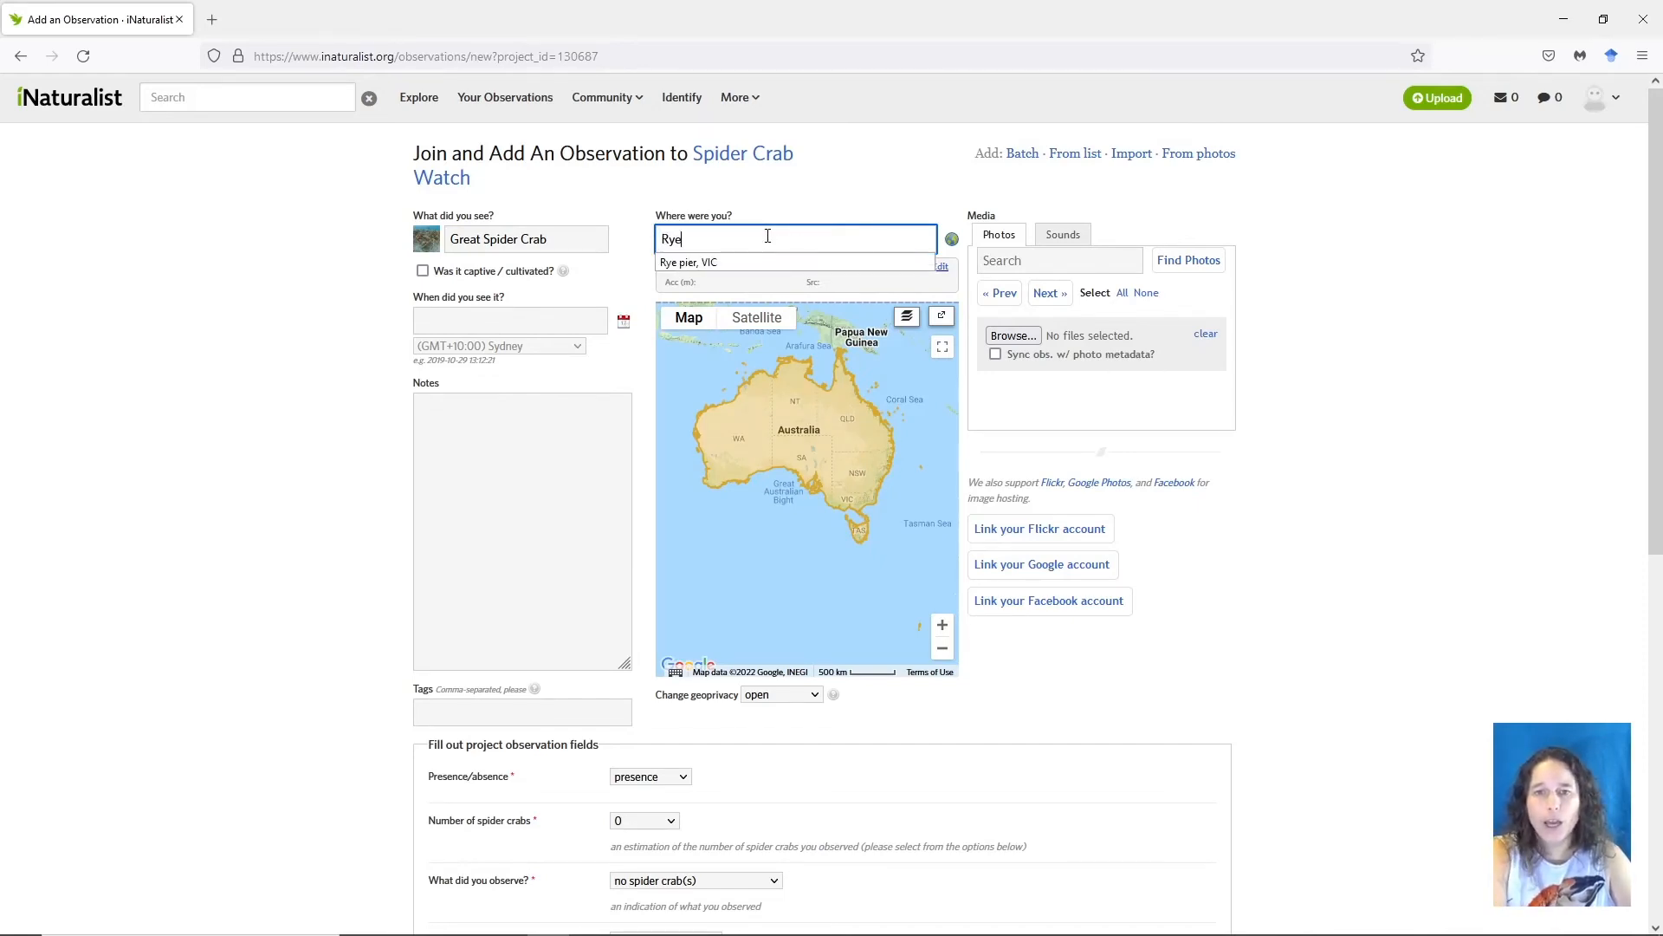
click(732, 264)
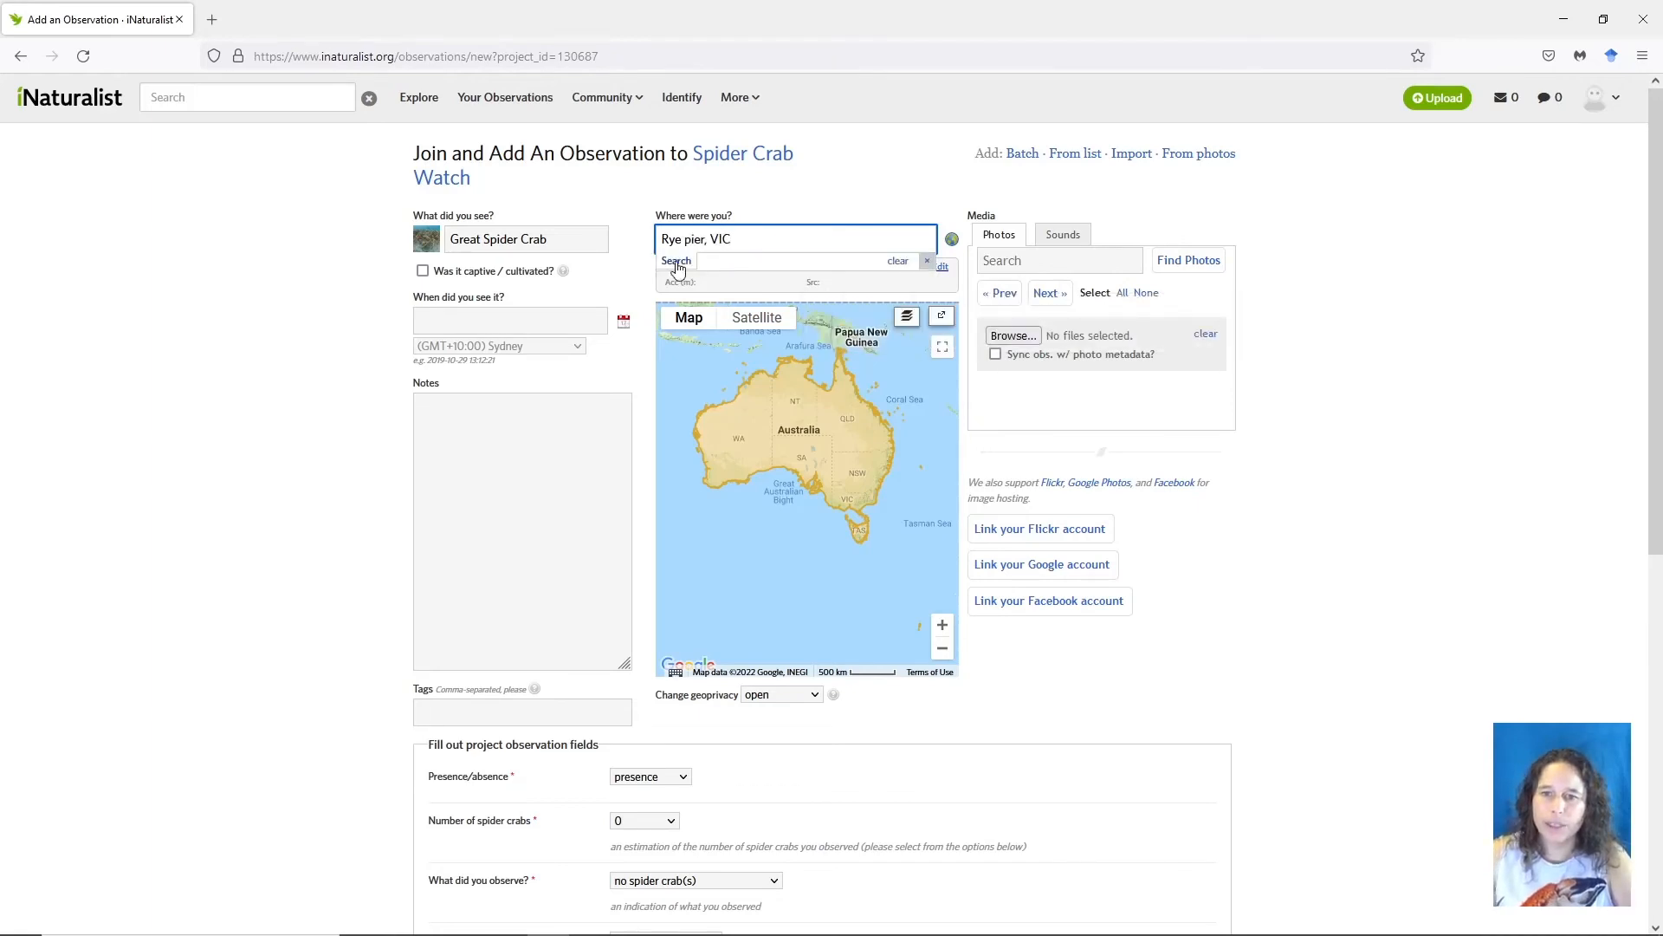
click(677, 263)
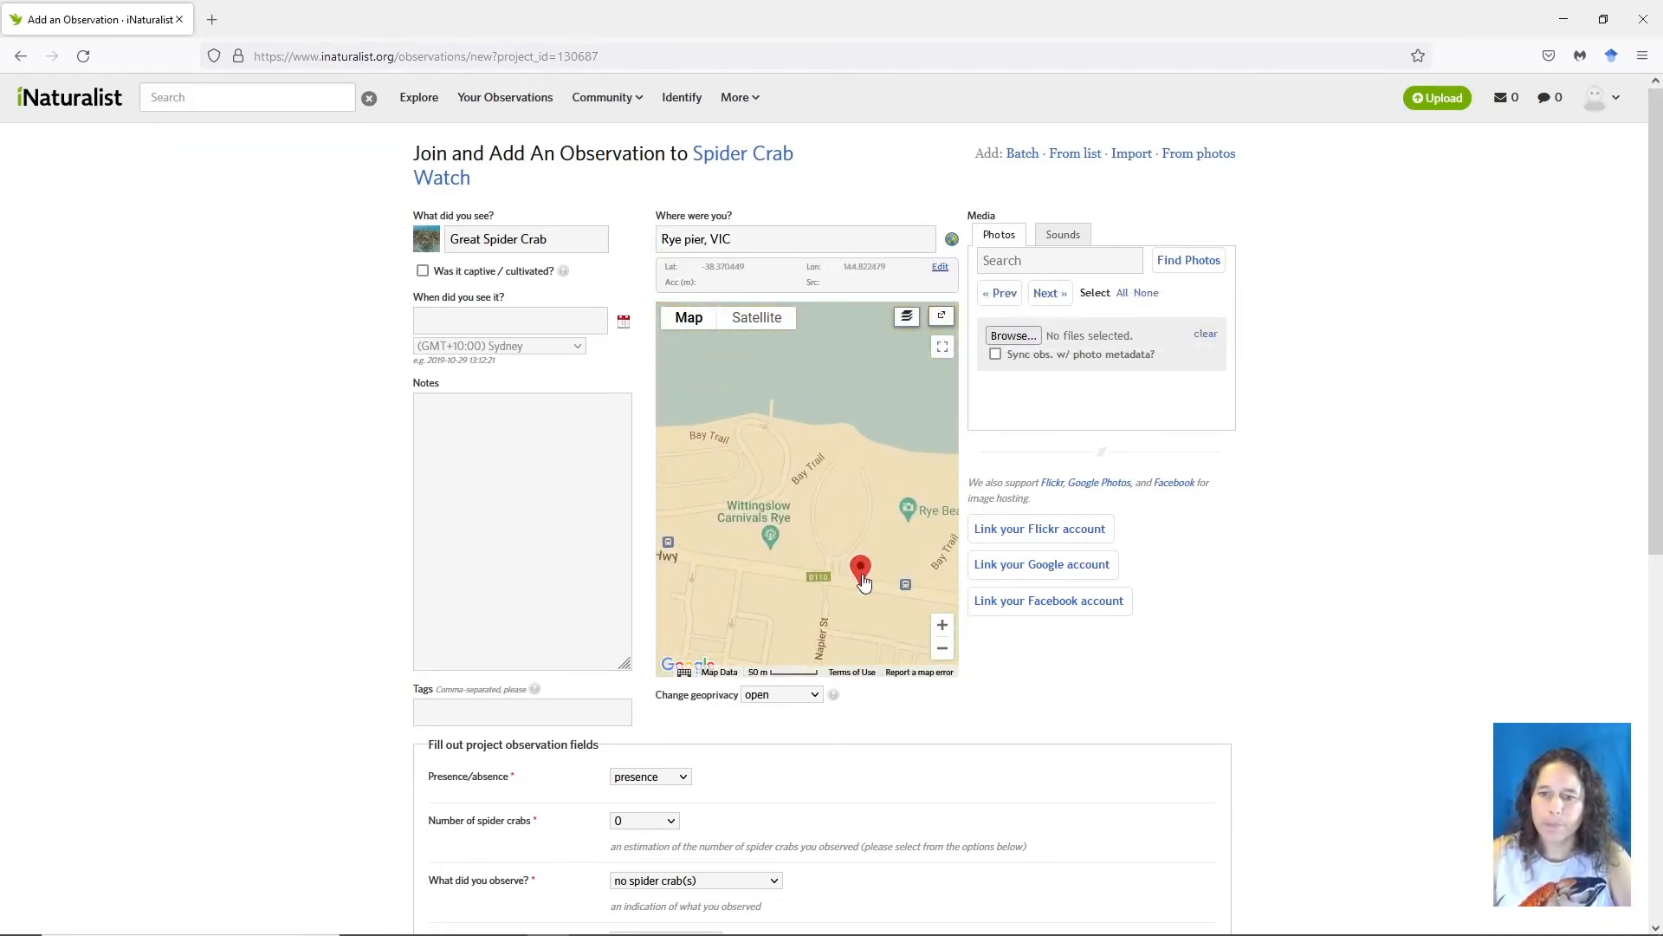
mouse_move(861, 570)
mouse_down()
mouse_move(753, 385)
mouse_move(770, 382)
mouse_up()
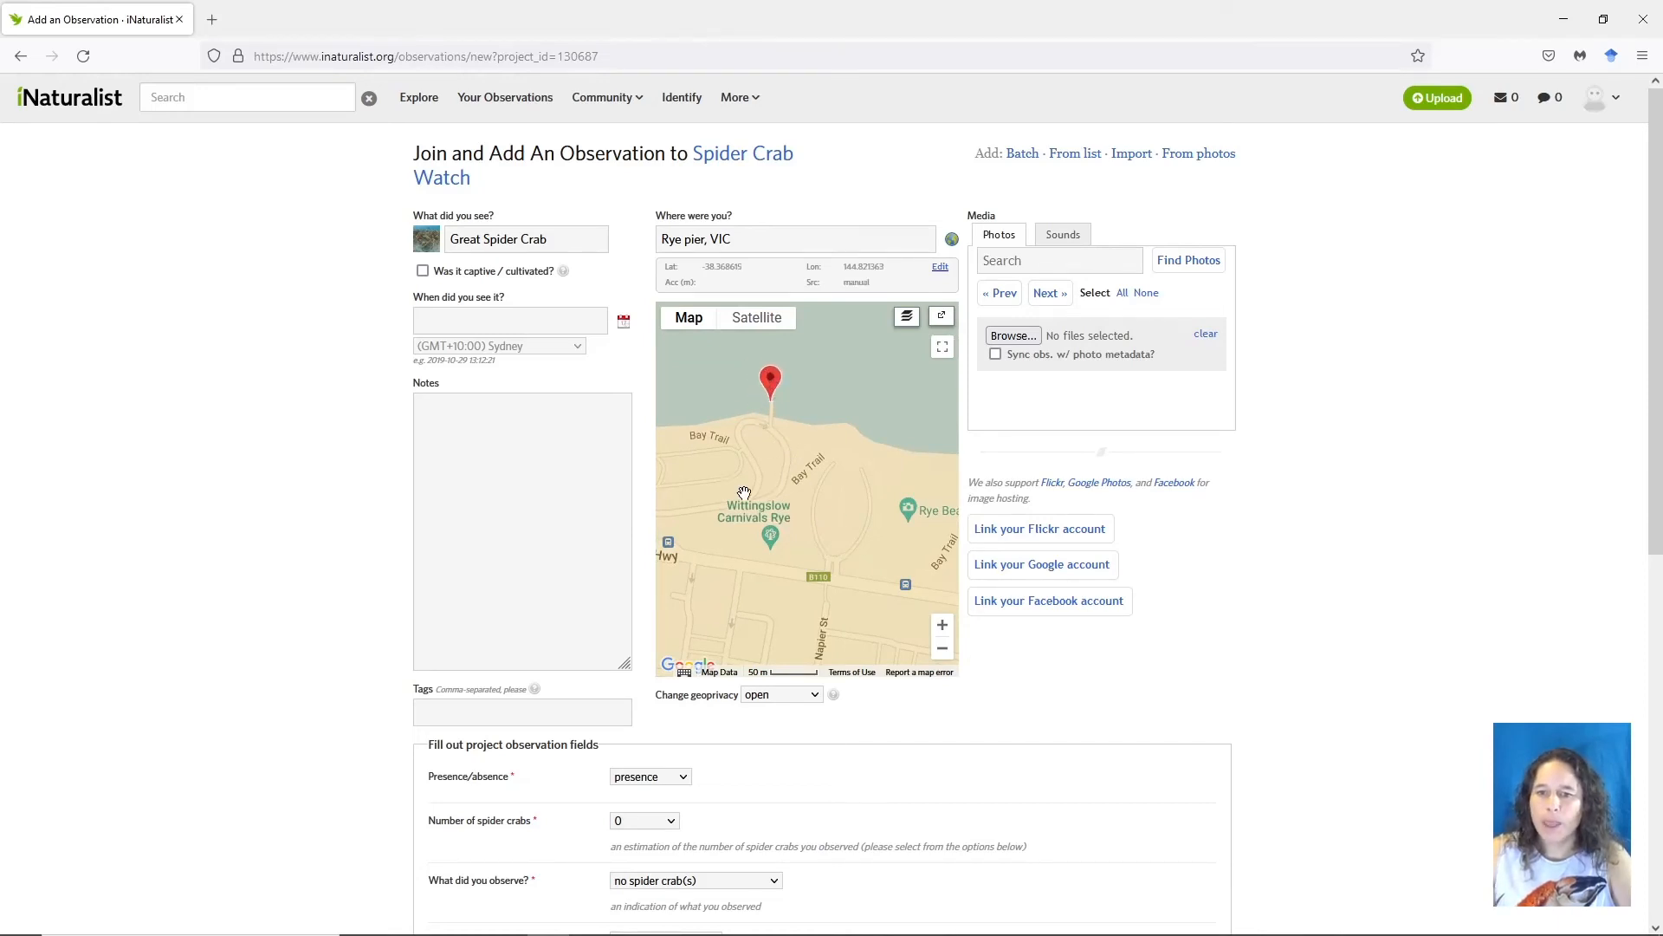
click(462, 328)
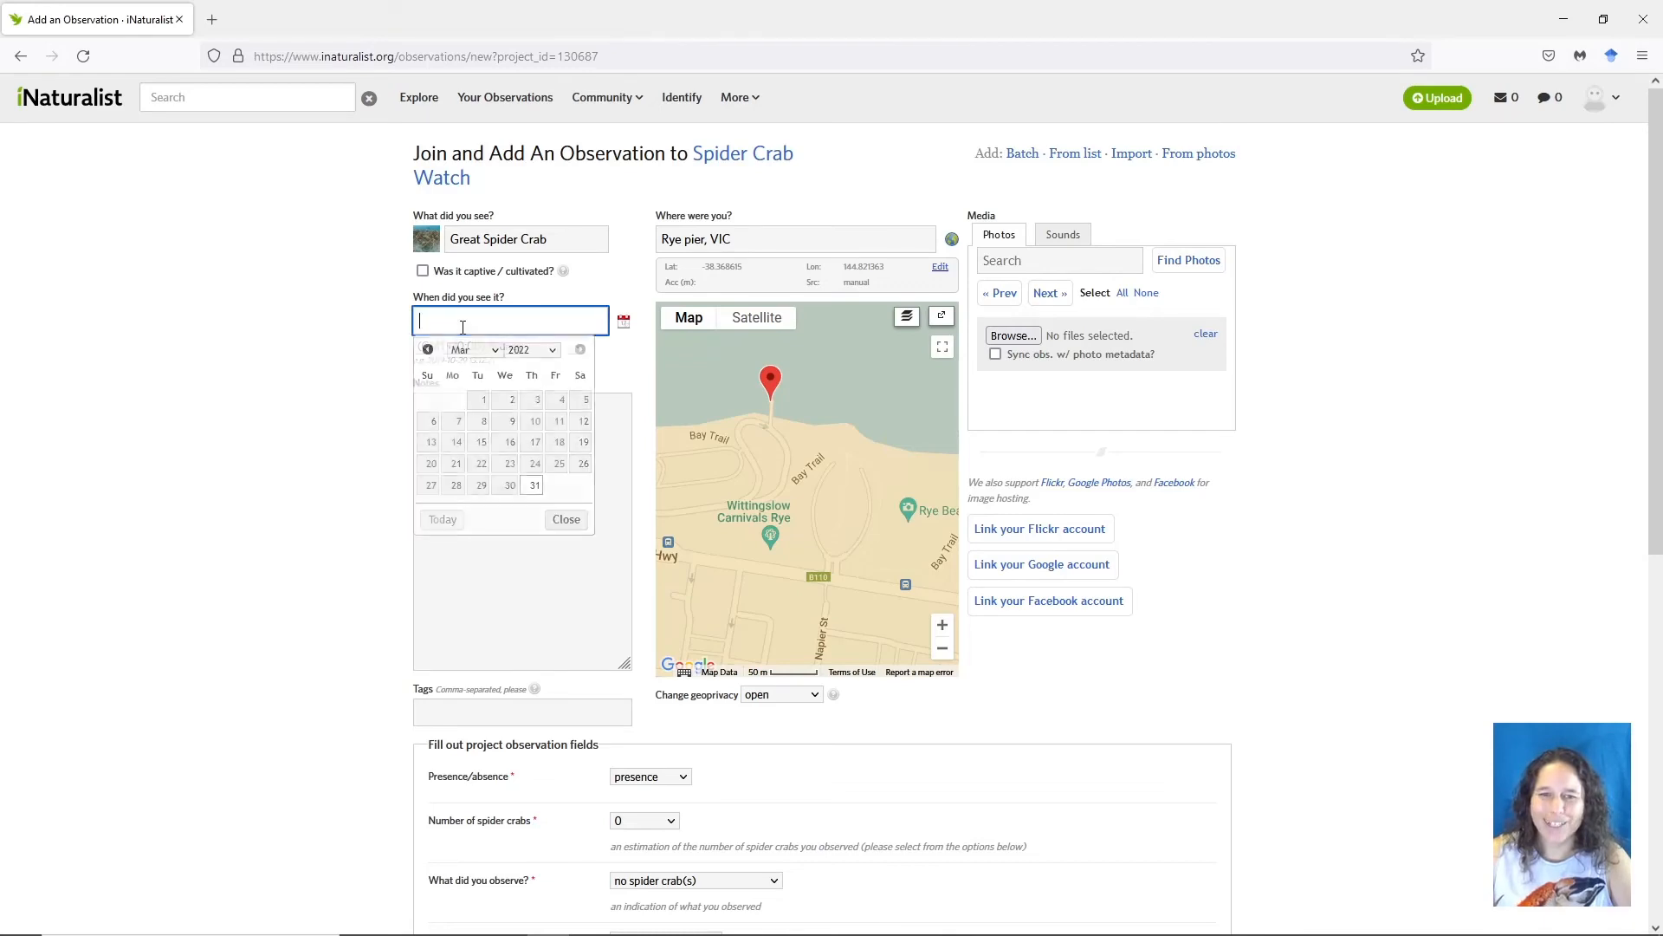
click(432, 487)
click(518, 323)
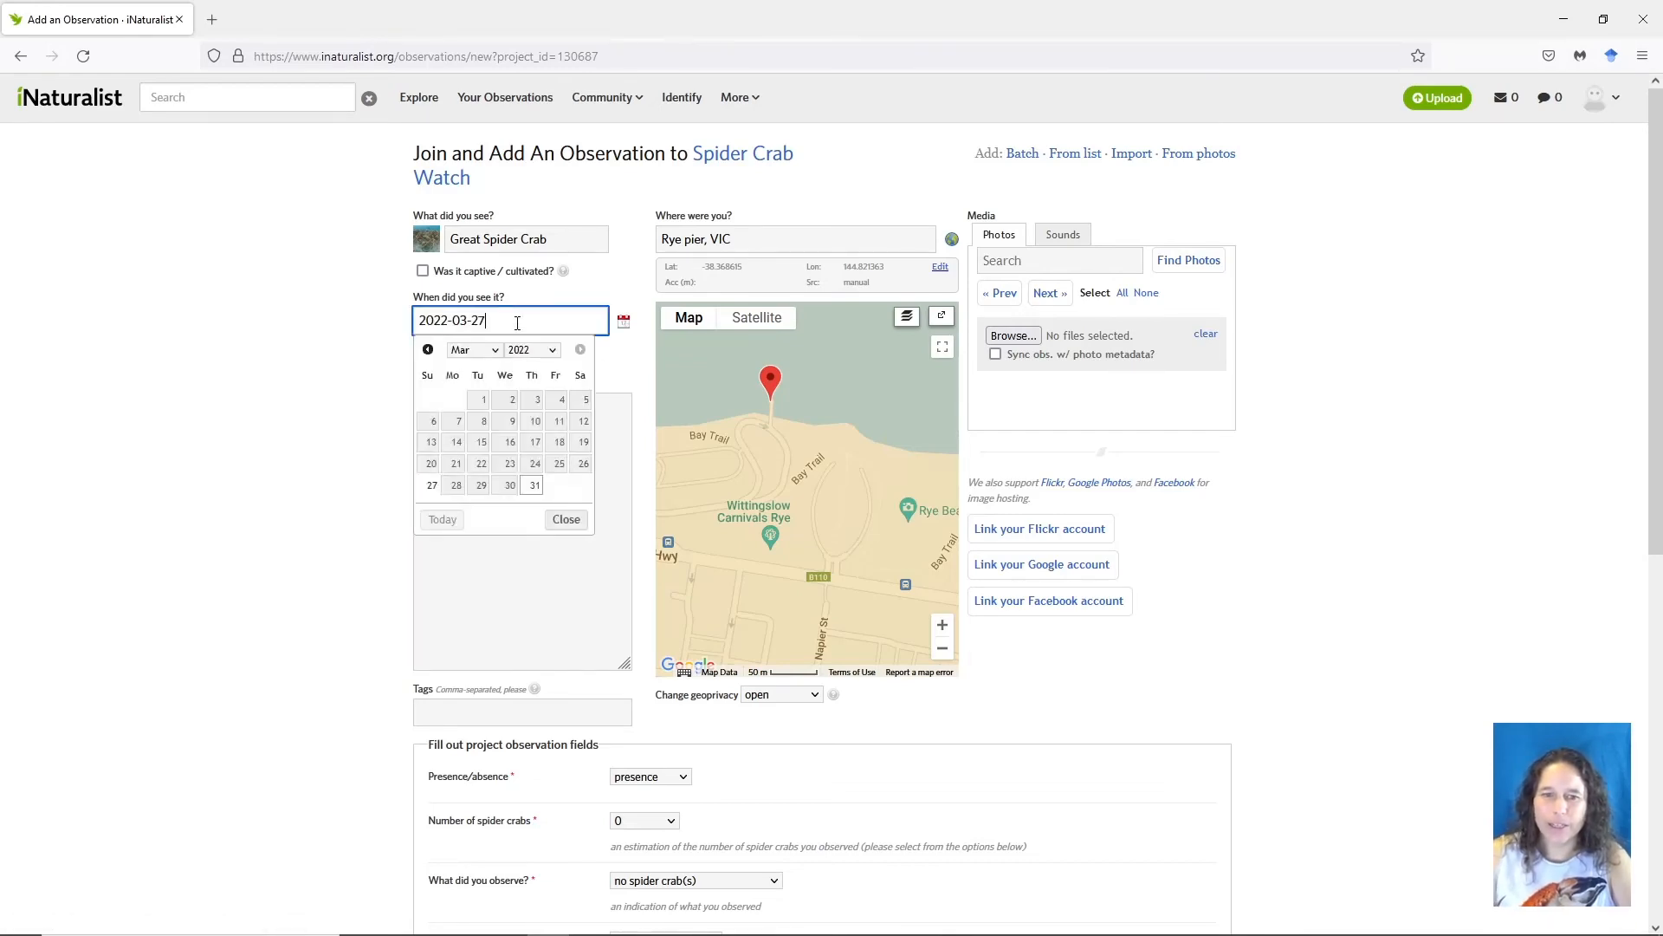
text(11)
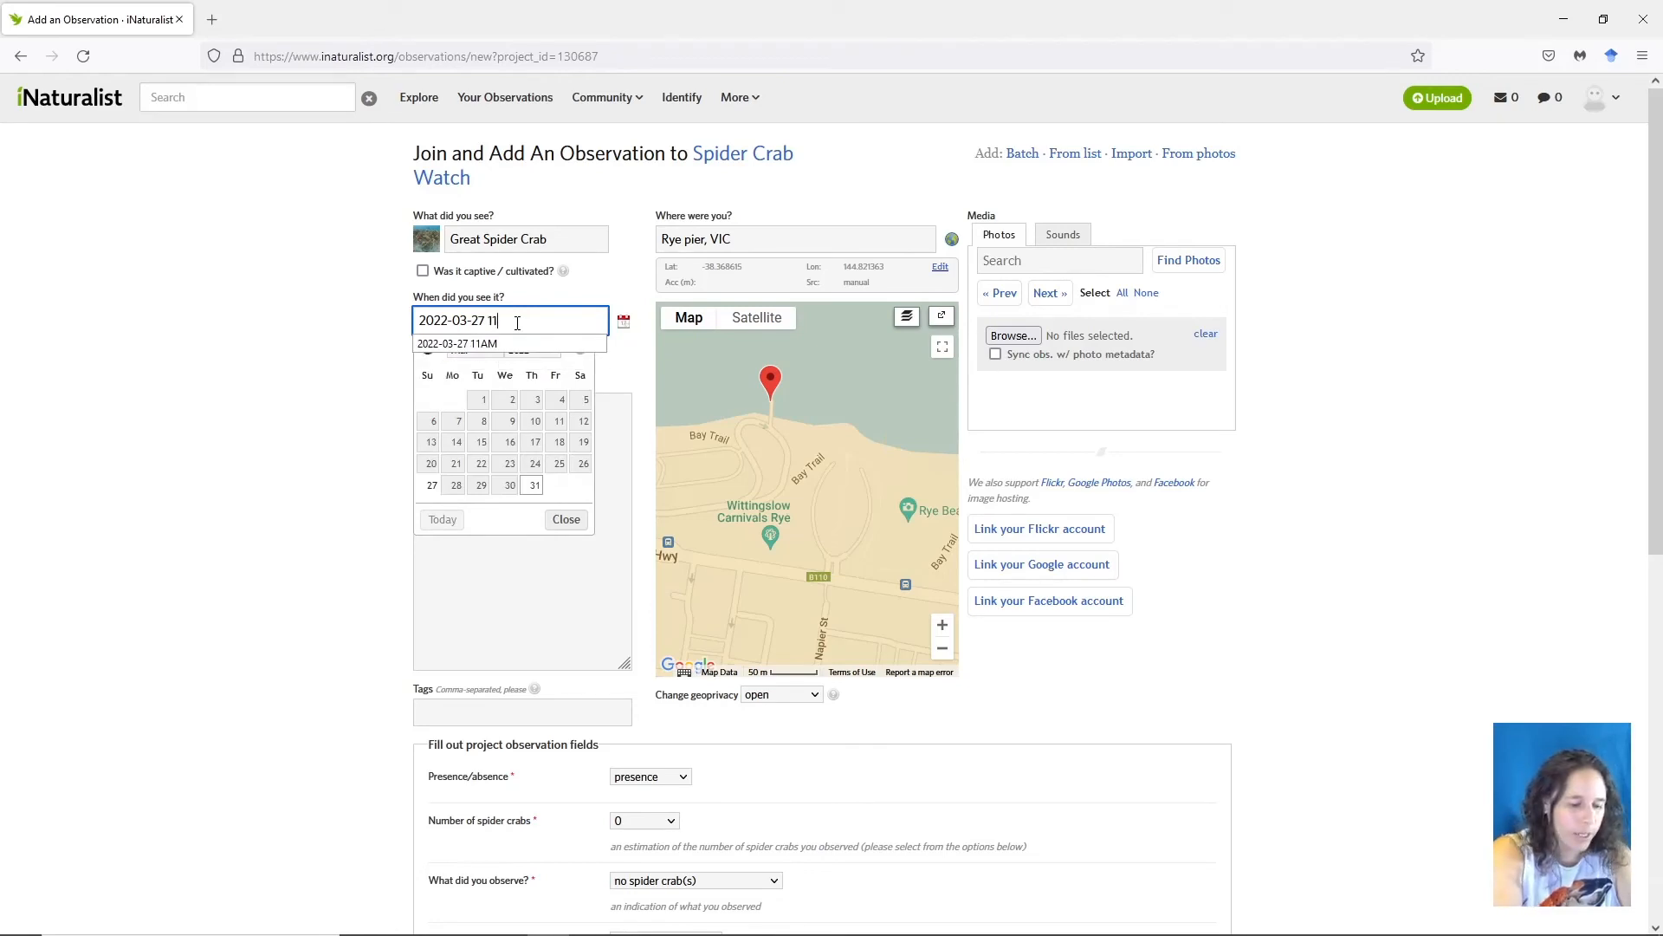
text(AM)
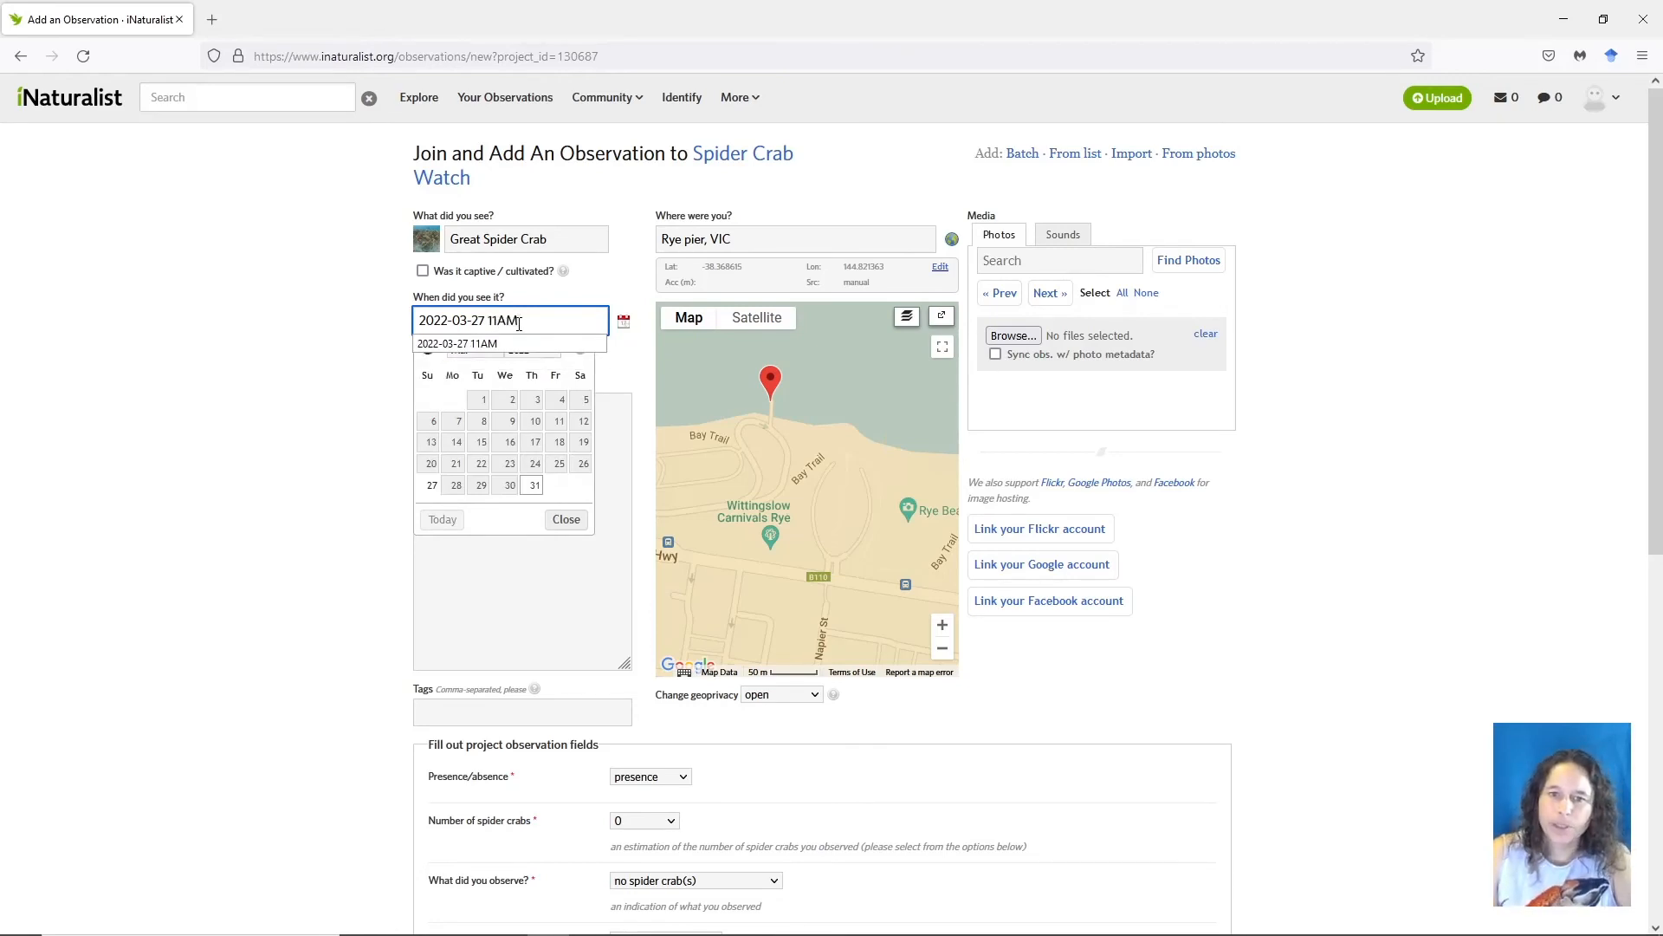
Change the observation's geoprivacy to obscured
click(647, 383)
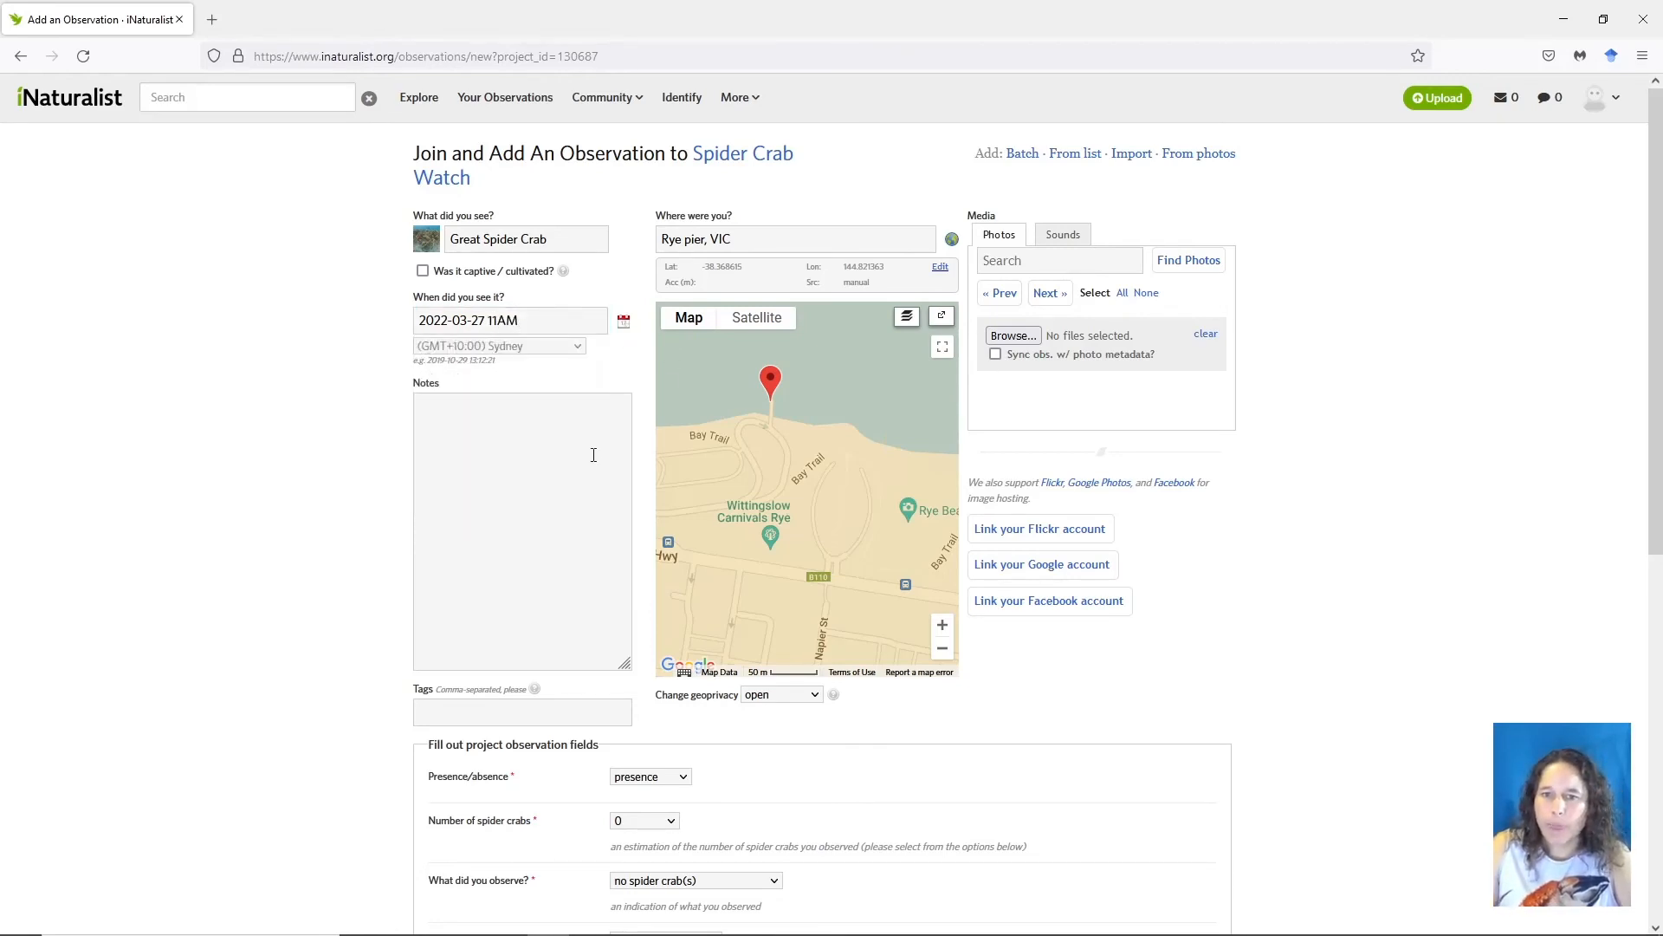
scroll(593, 455, down, 1)
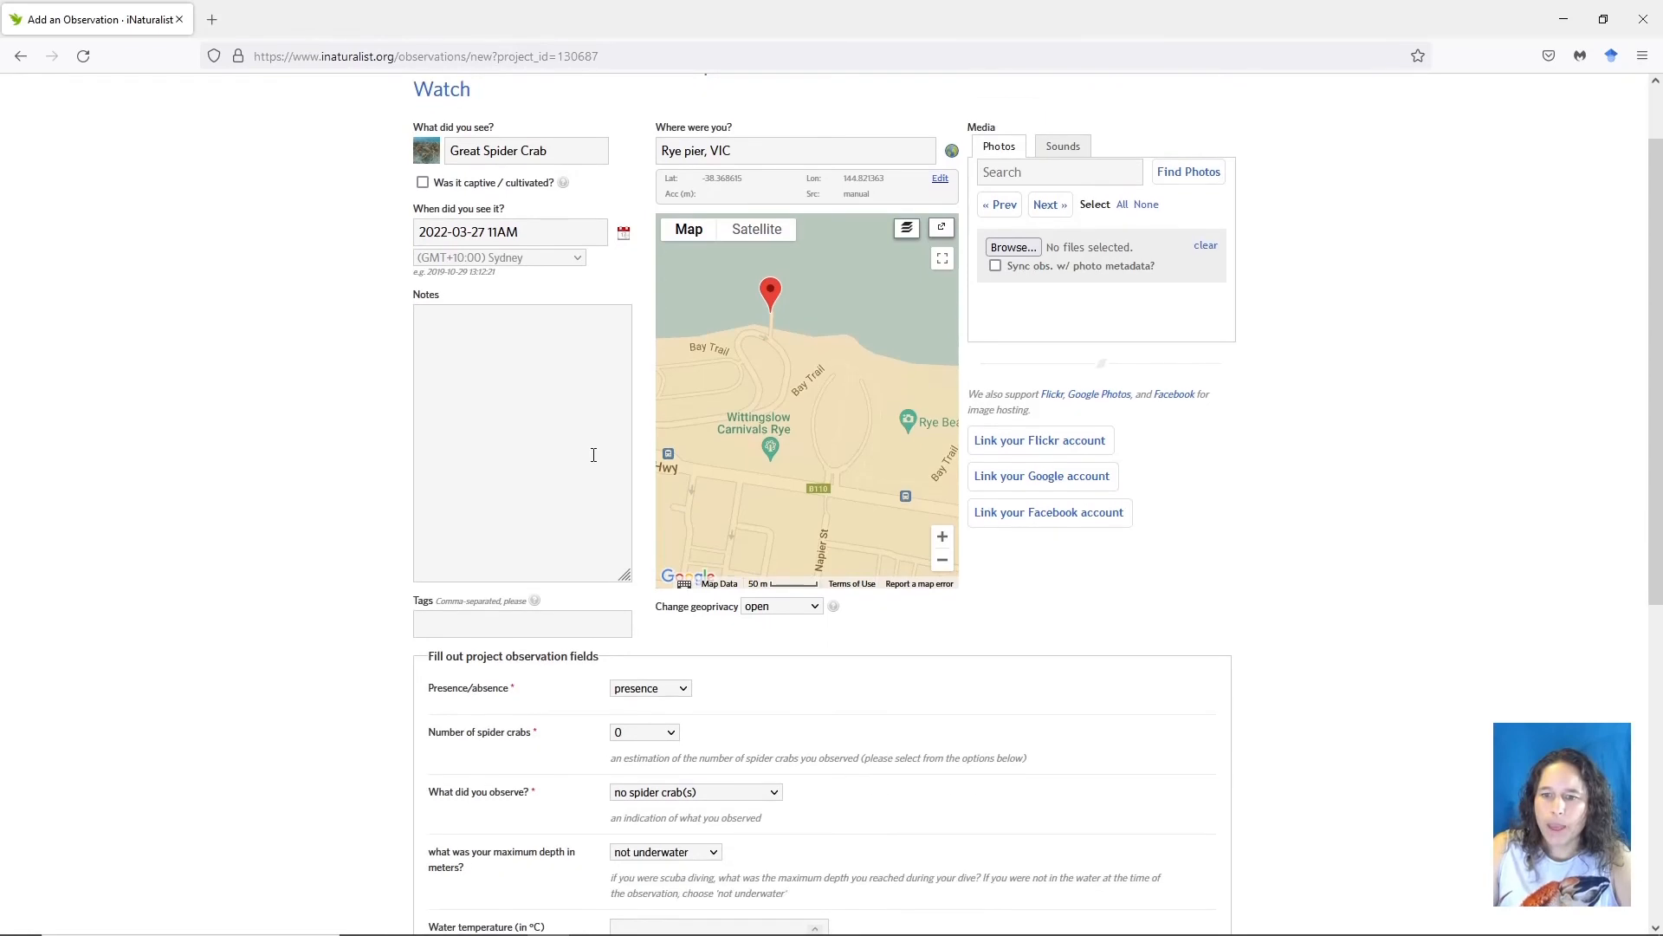
click(788, 612)
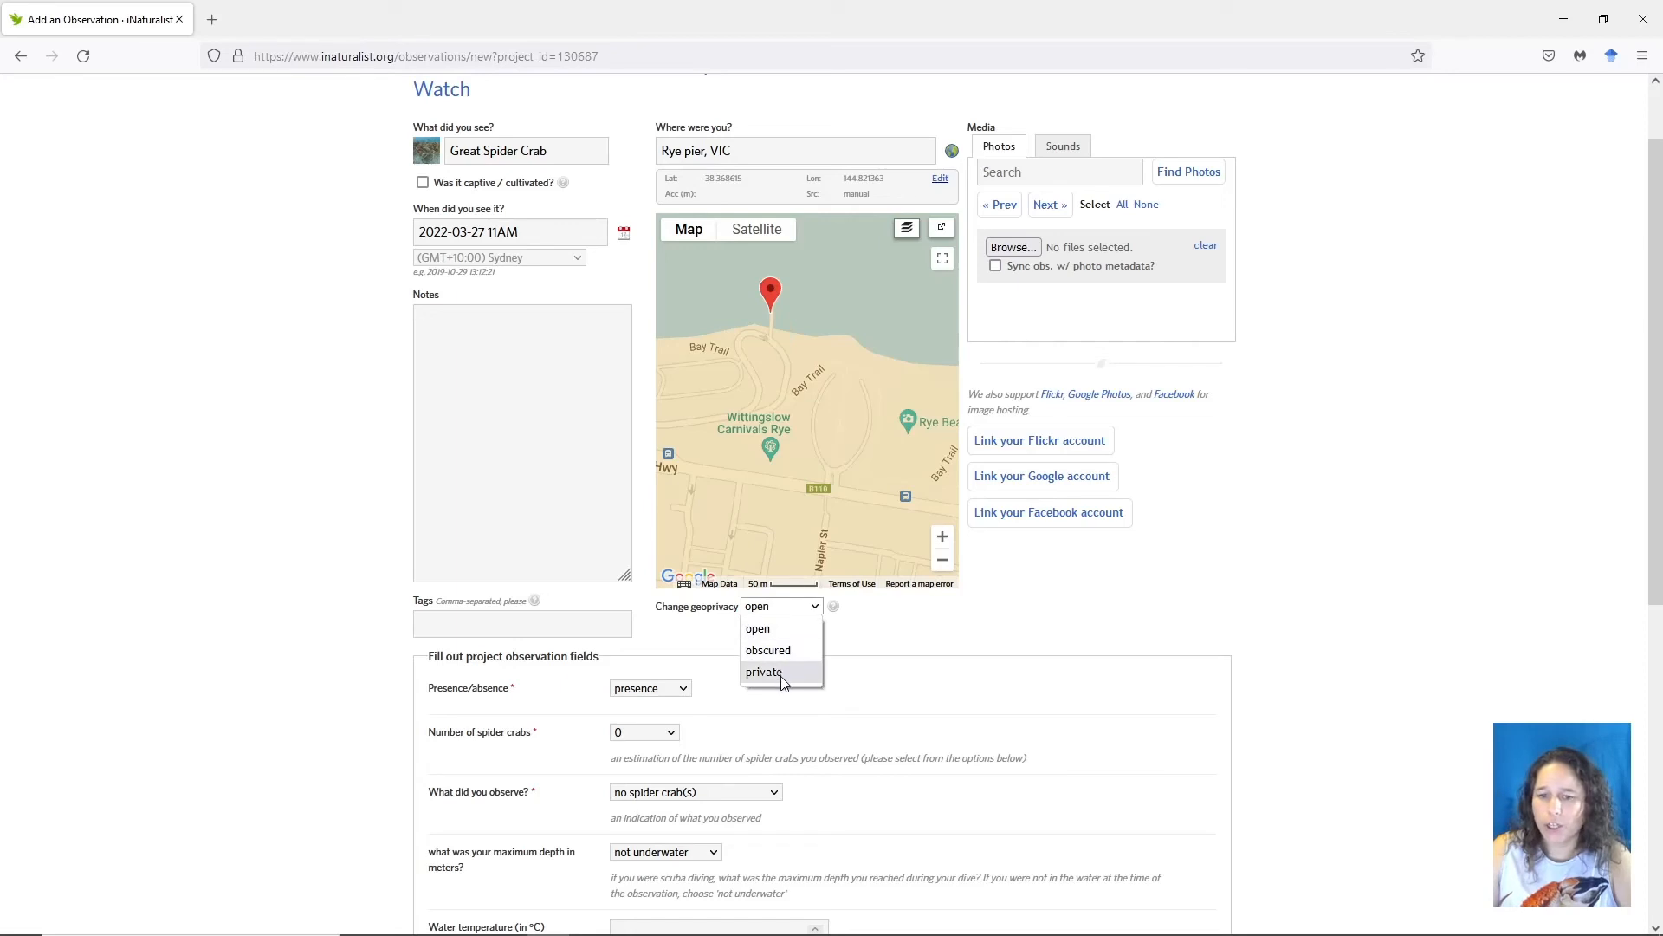
click(780, 657)
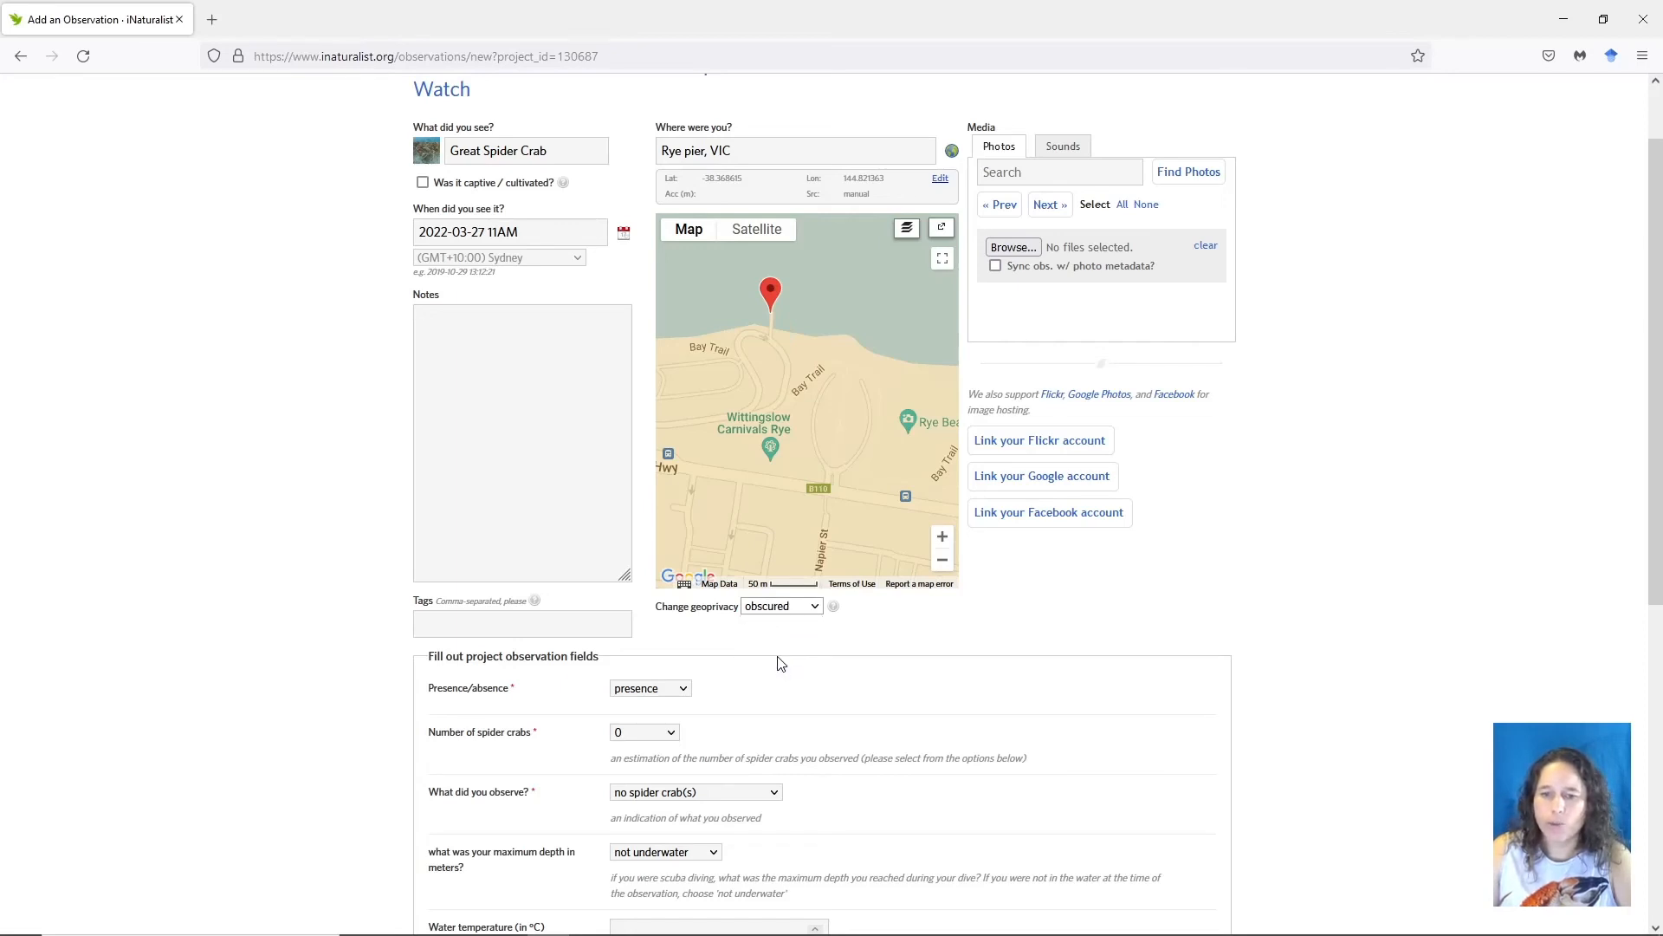
In the project observation fields, set the number of spider crabs to 100s and what was observed to live spider crab(s)
scroll(780, 664, down, 3)
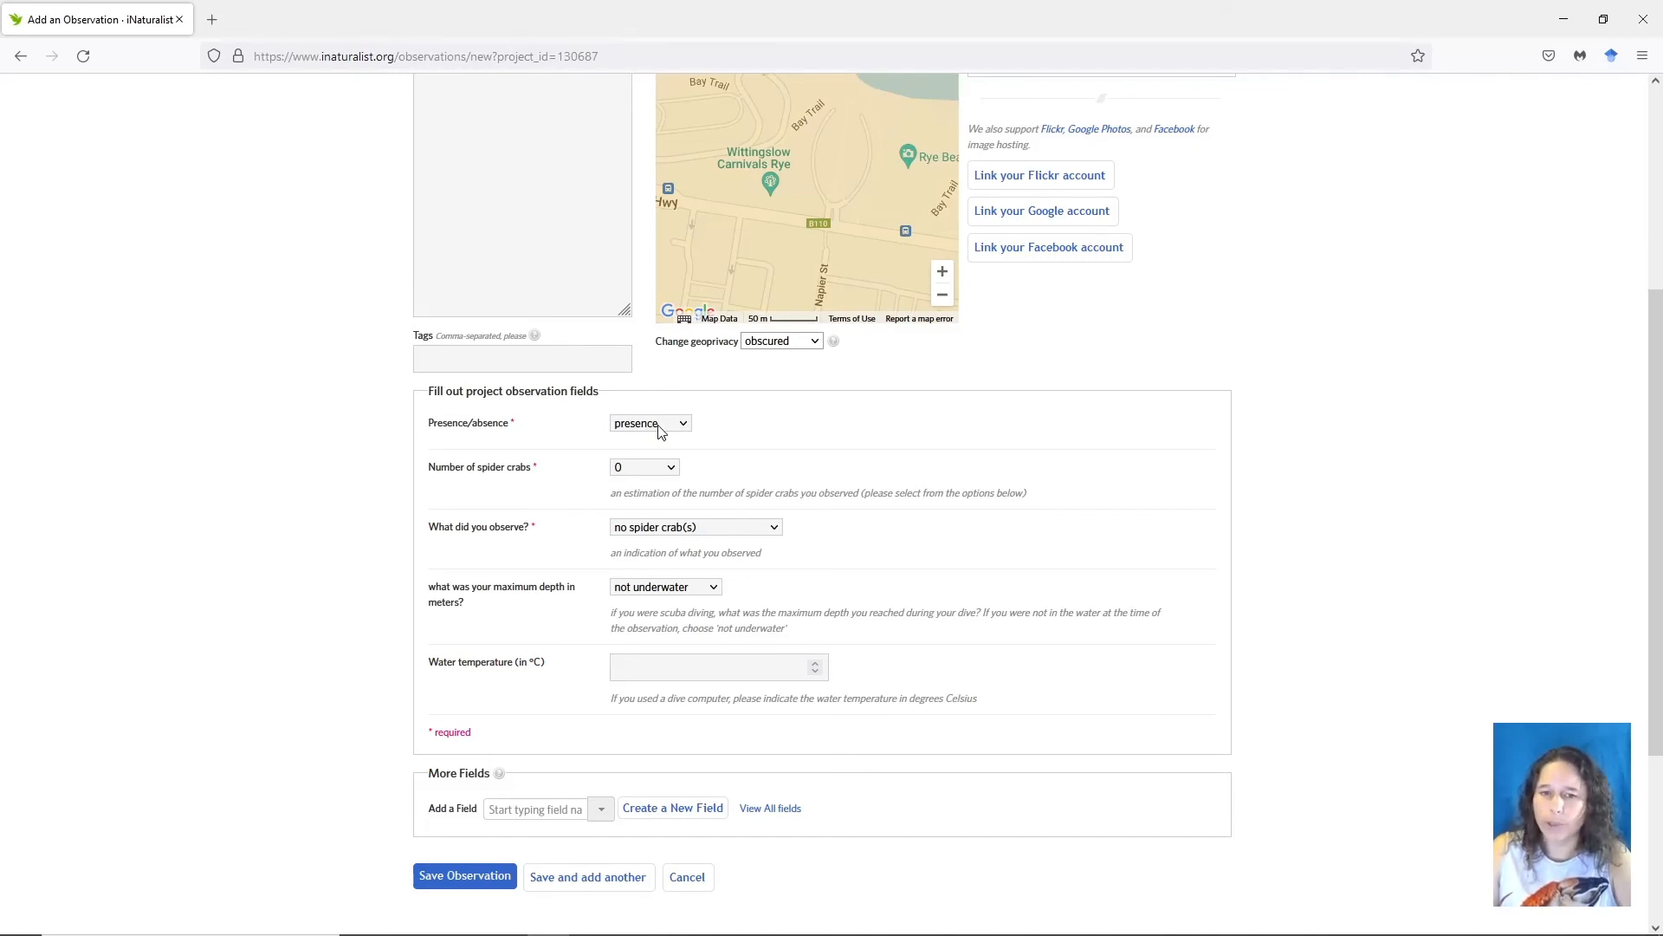
click(676, 469)
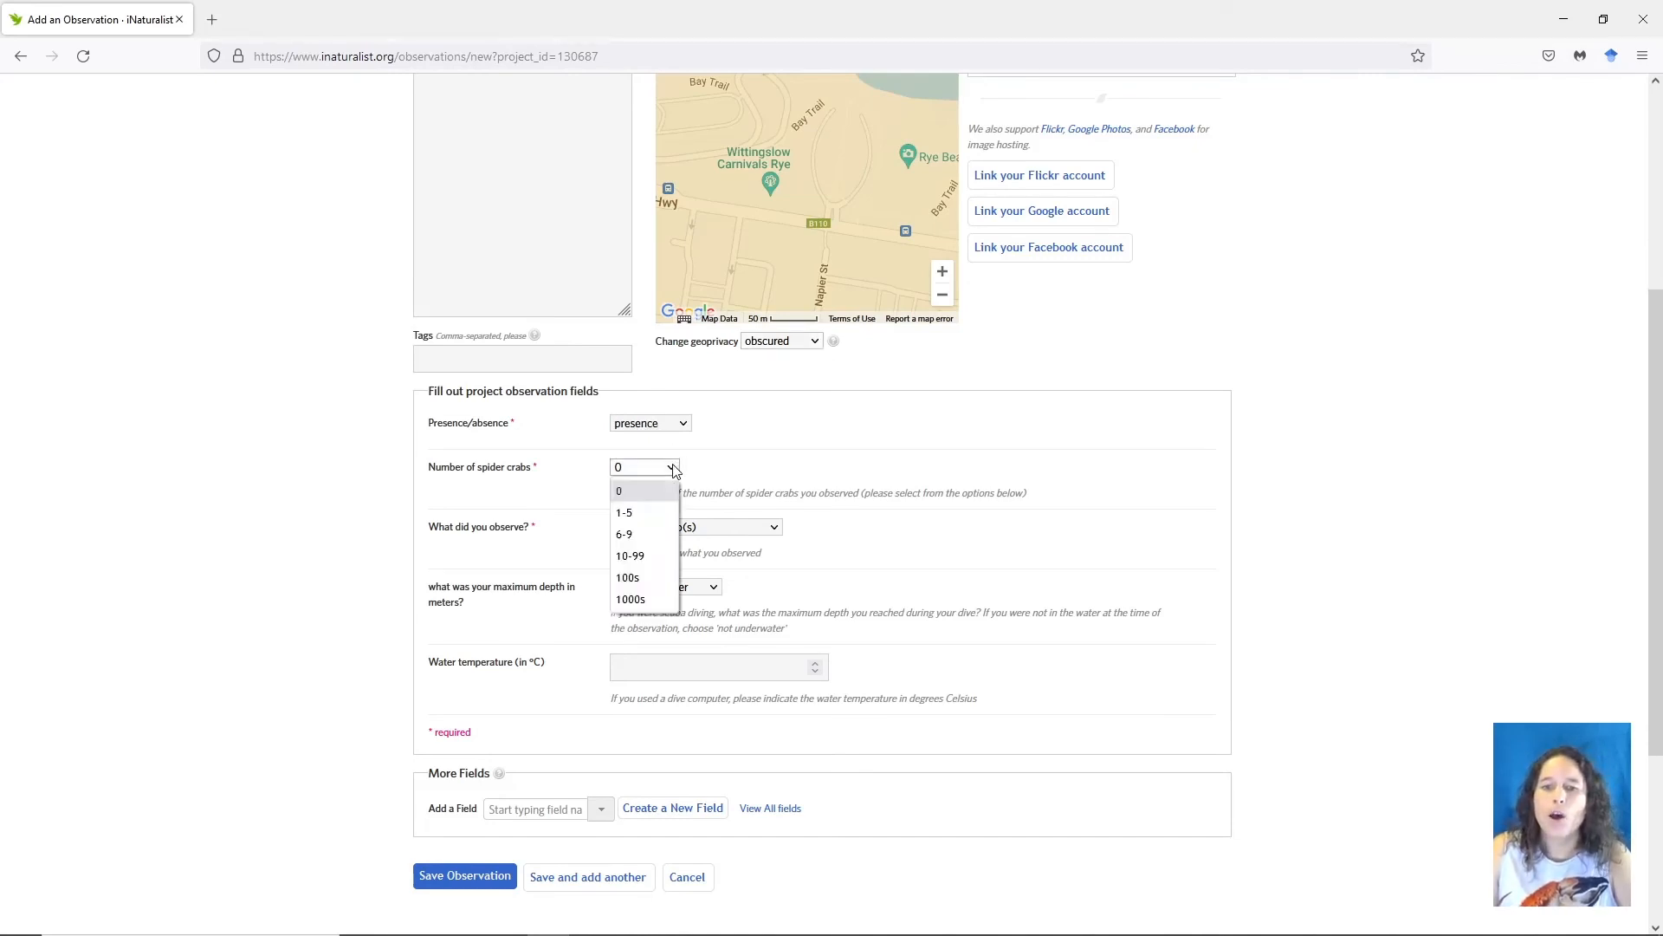
click(653, 576)
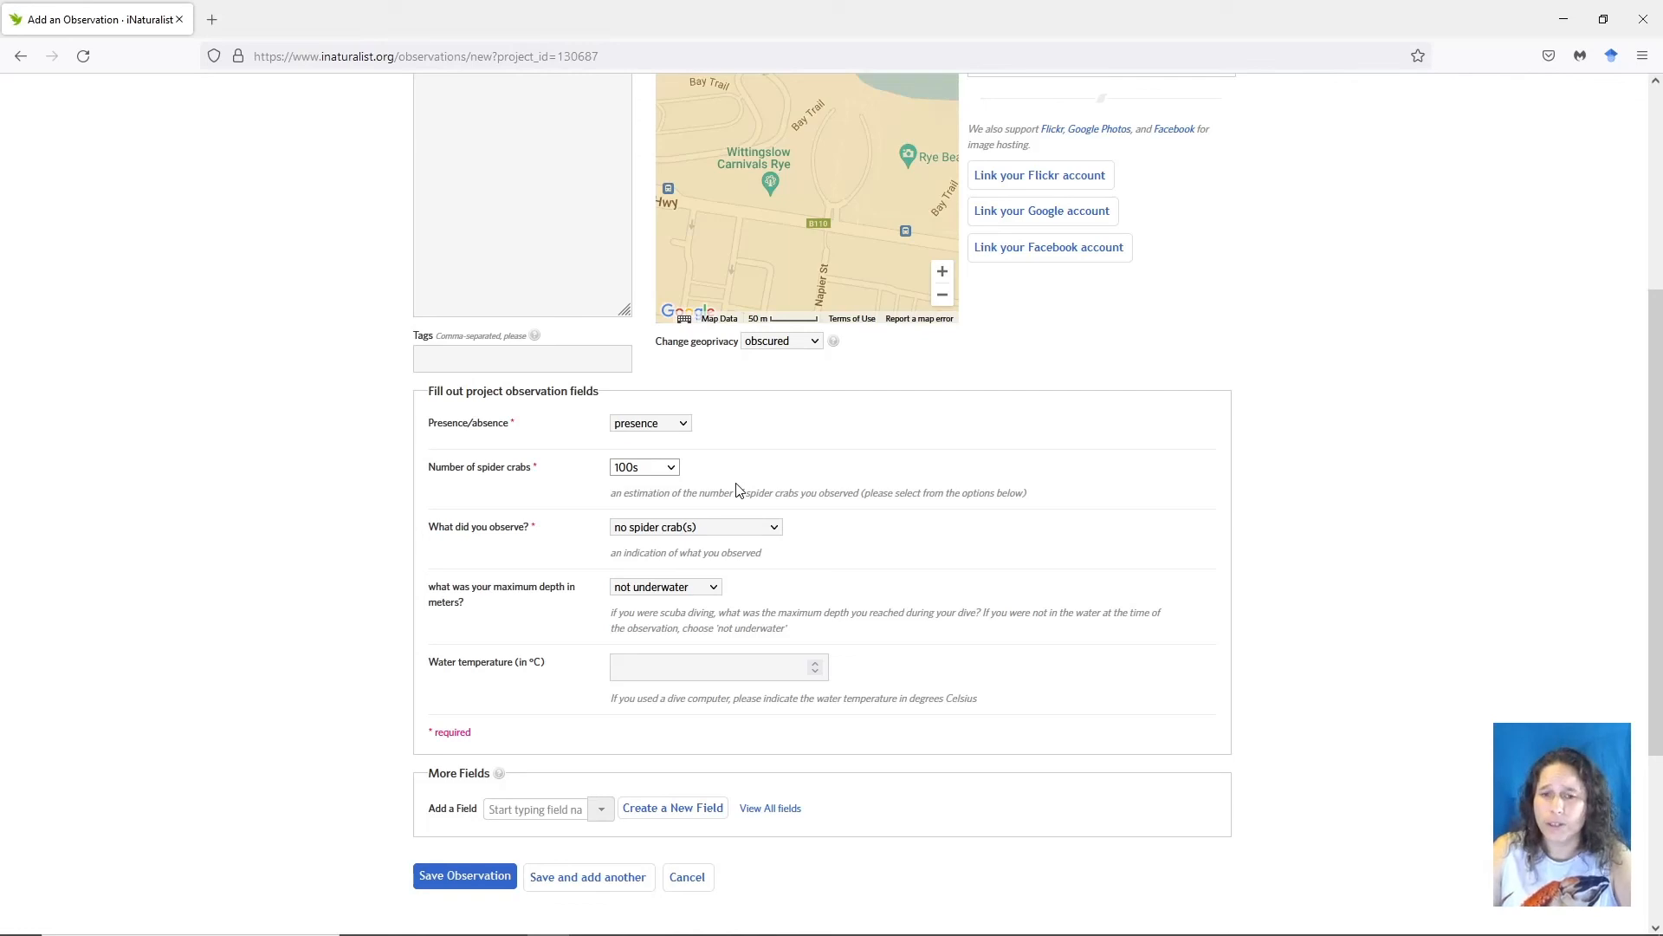
click(687, 532)
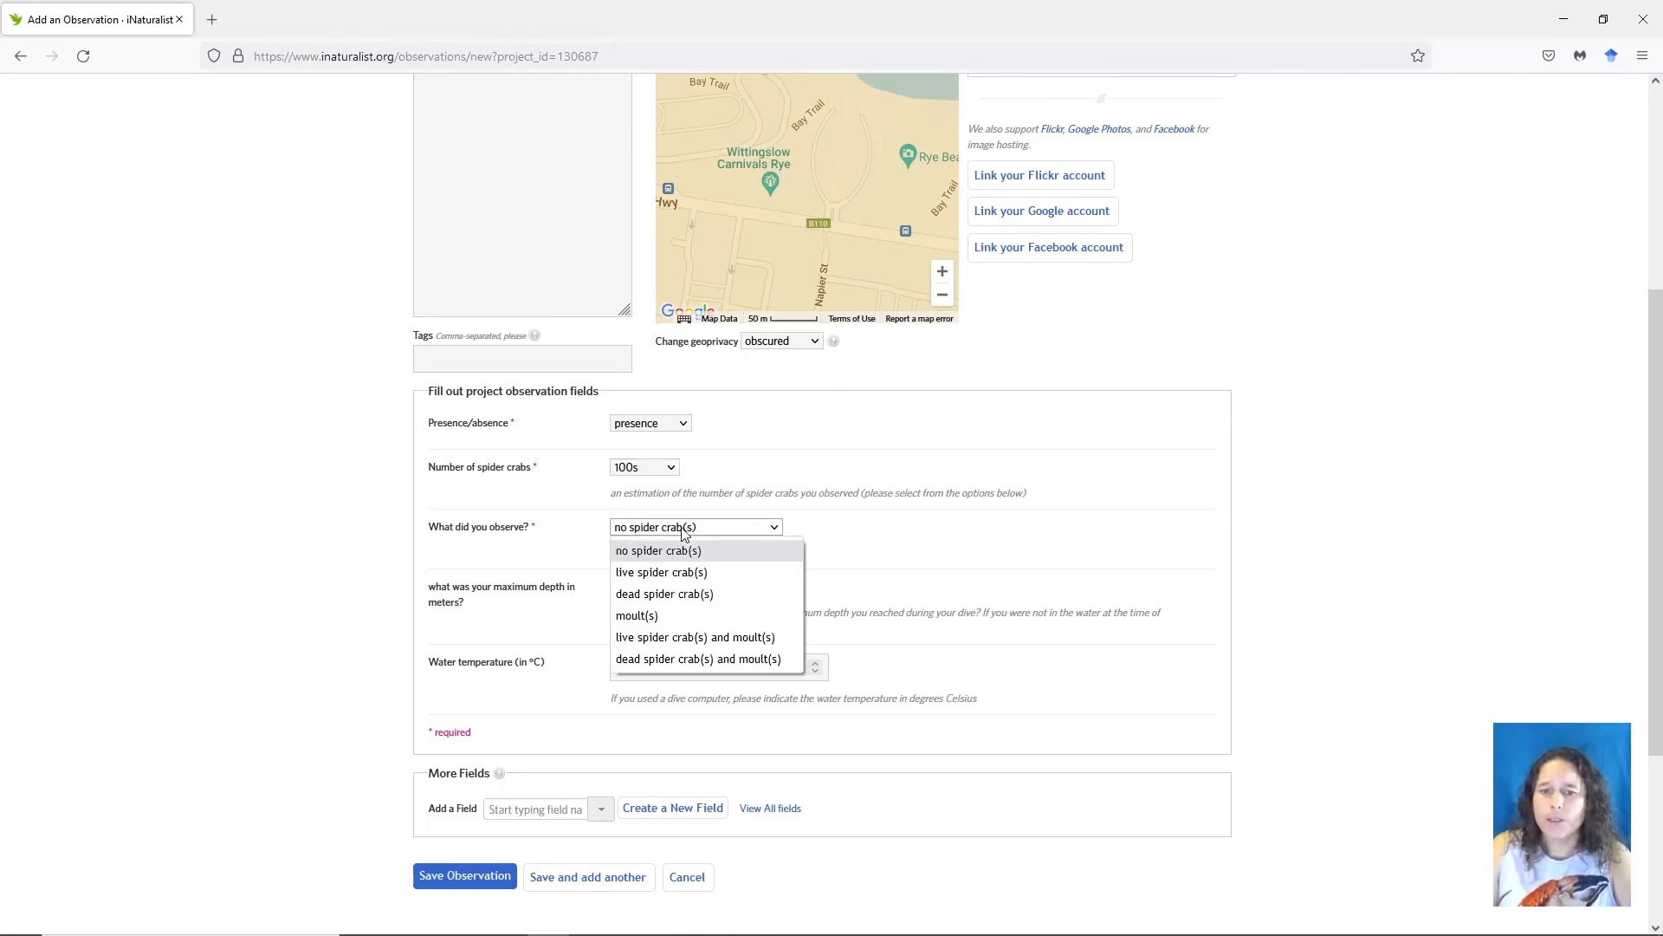
click(698, 576)
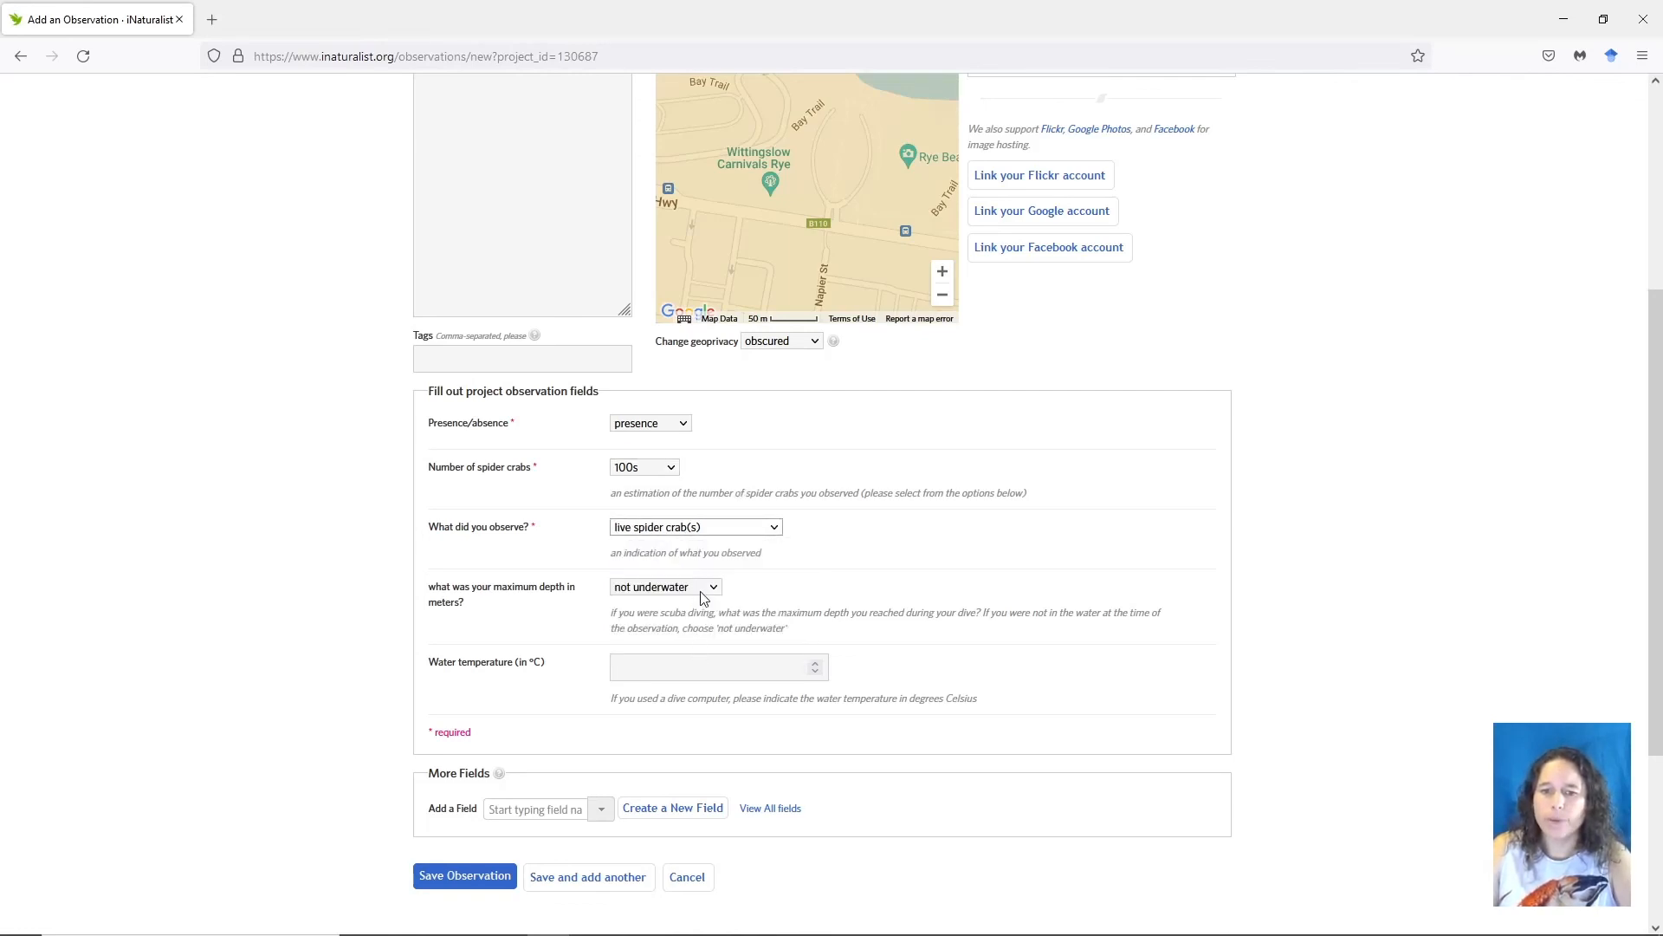
Set the maximum depth to 0.1-5 meters and the water temperature to 19 °C
click(698, 589)
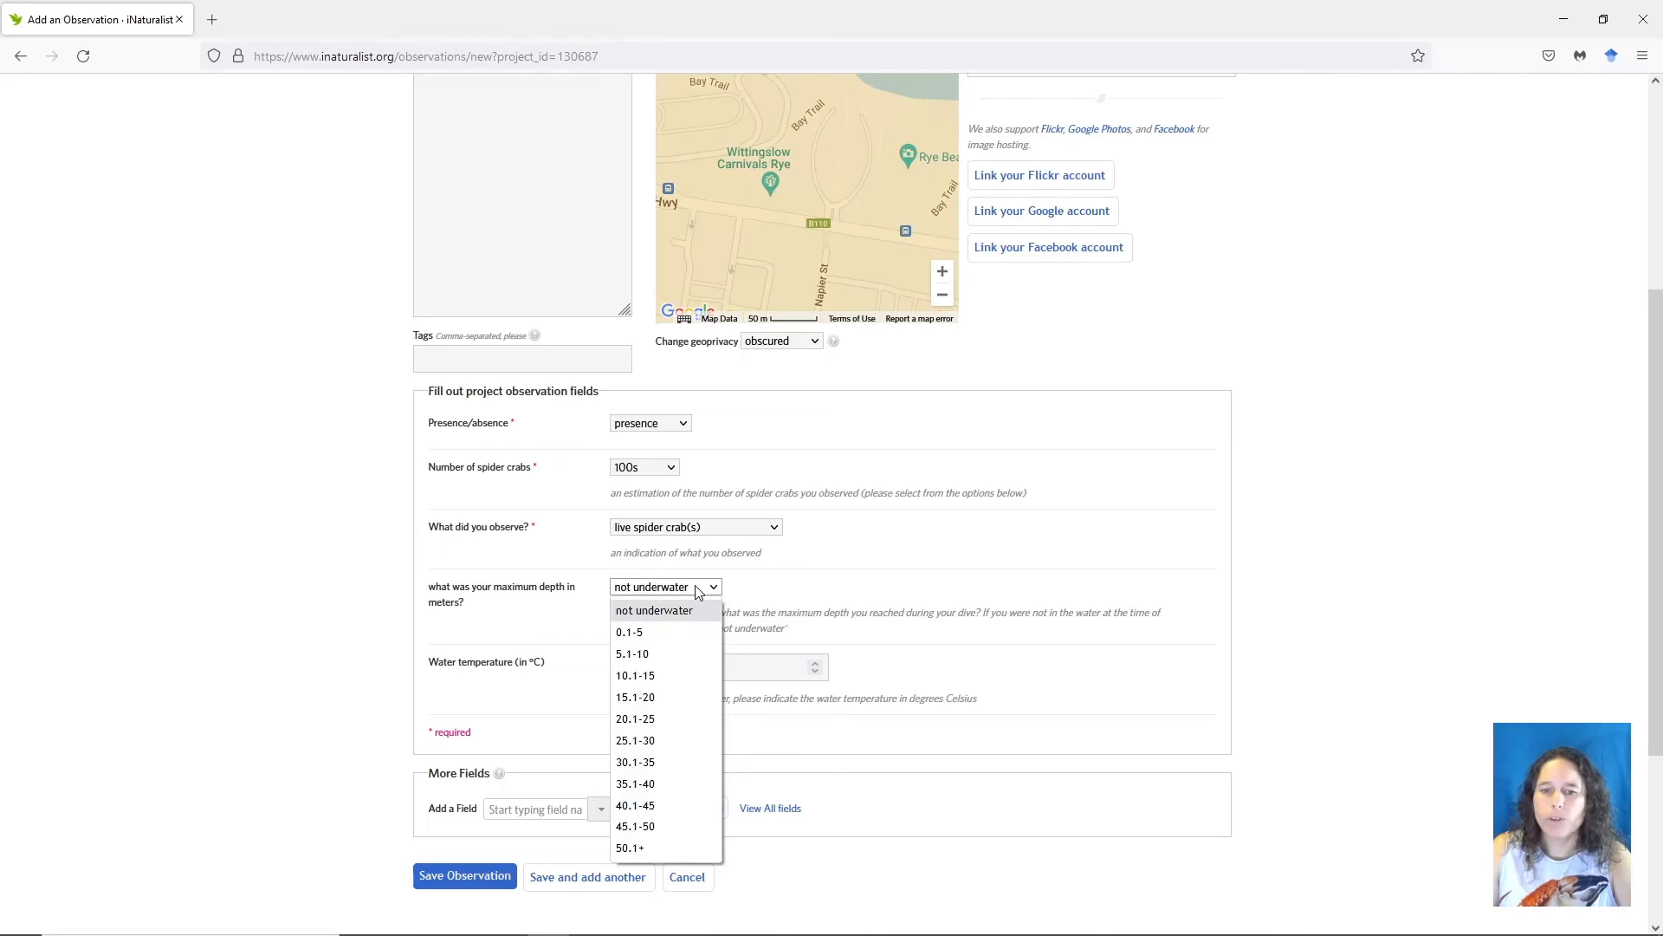
click(671, 639)
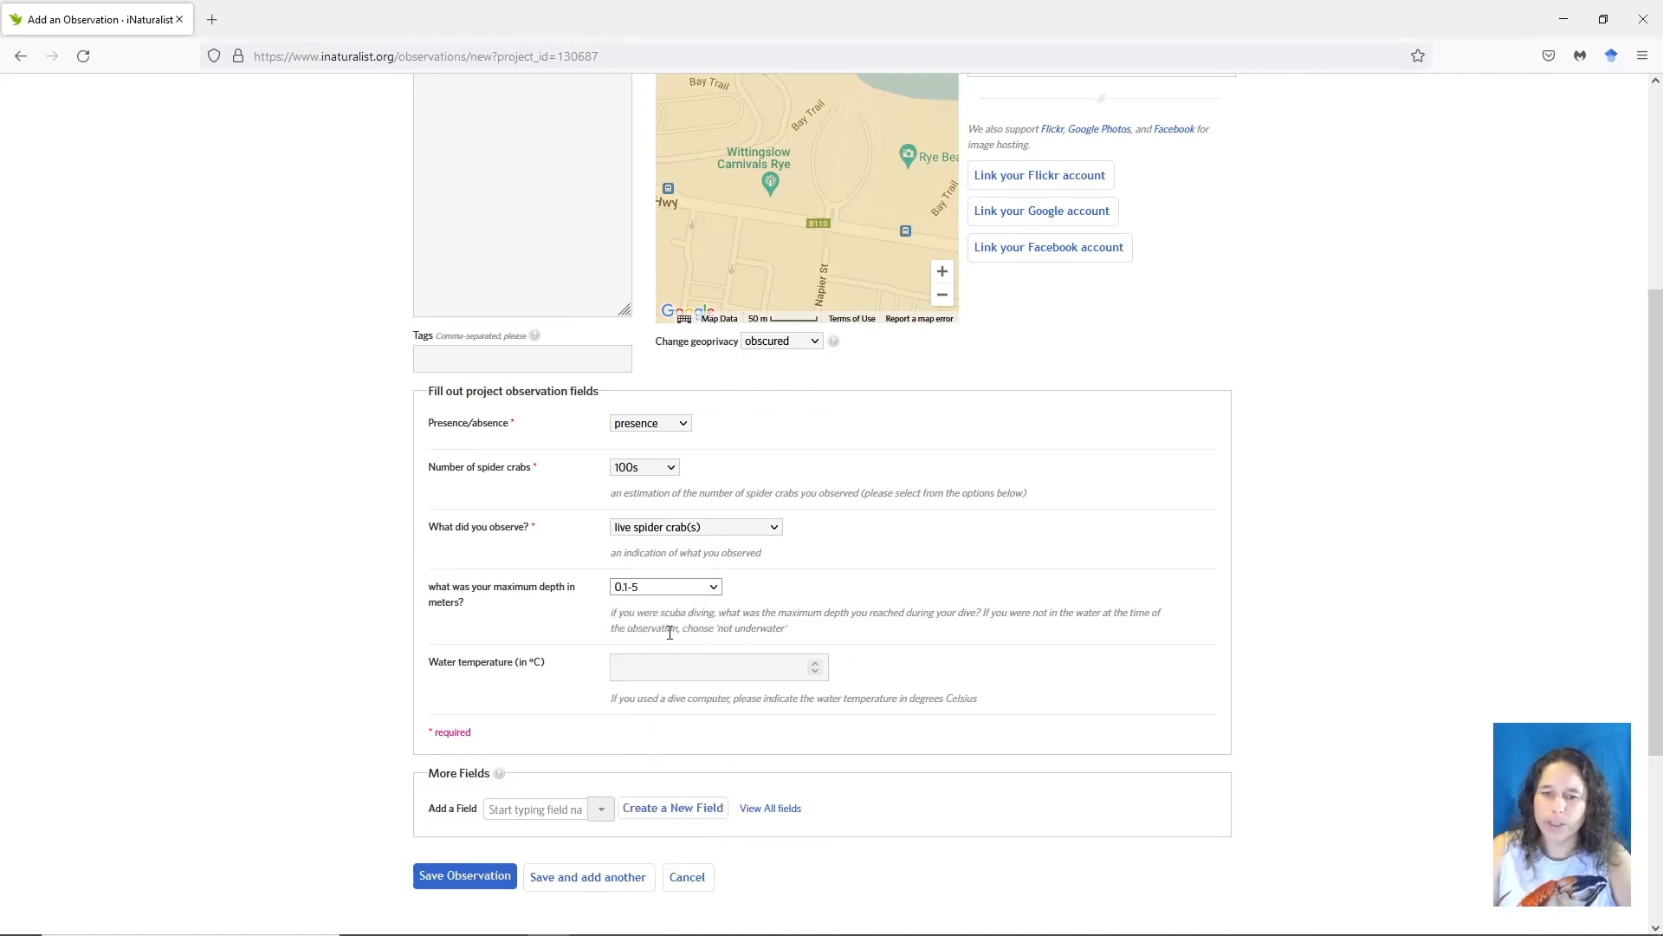
click(648, 663)
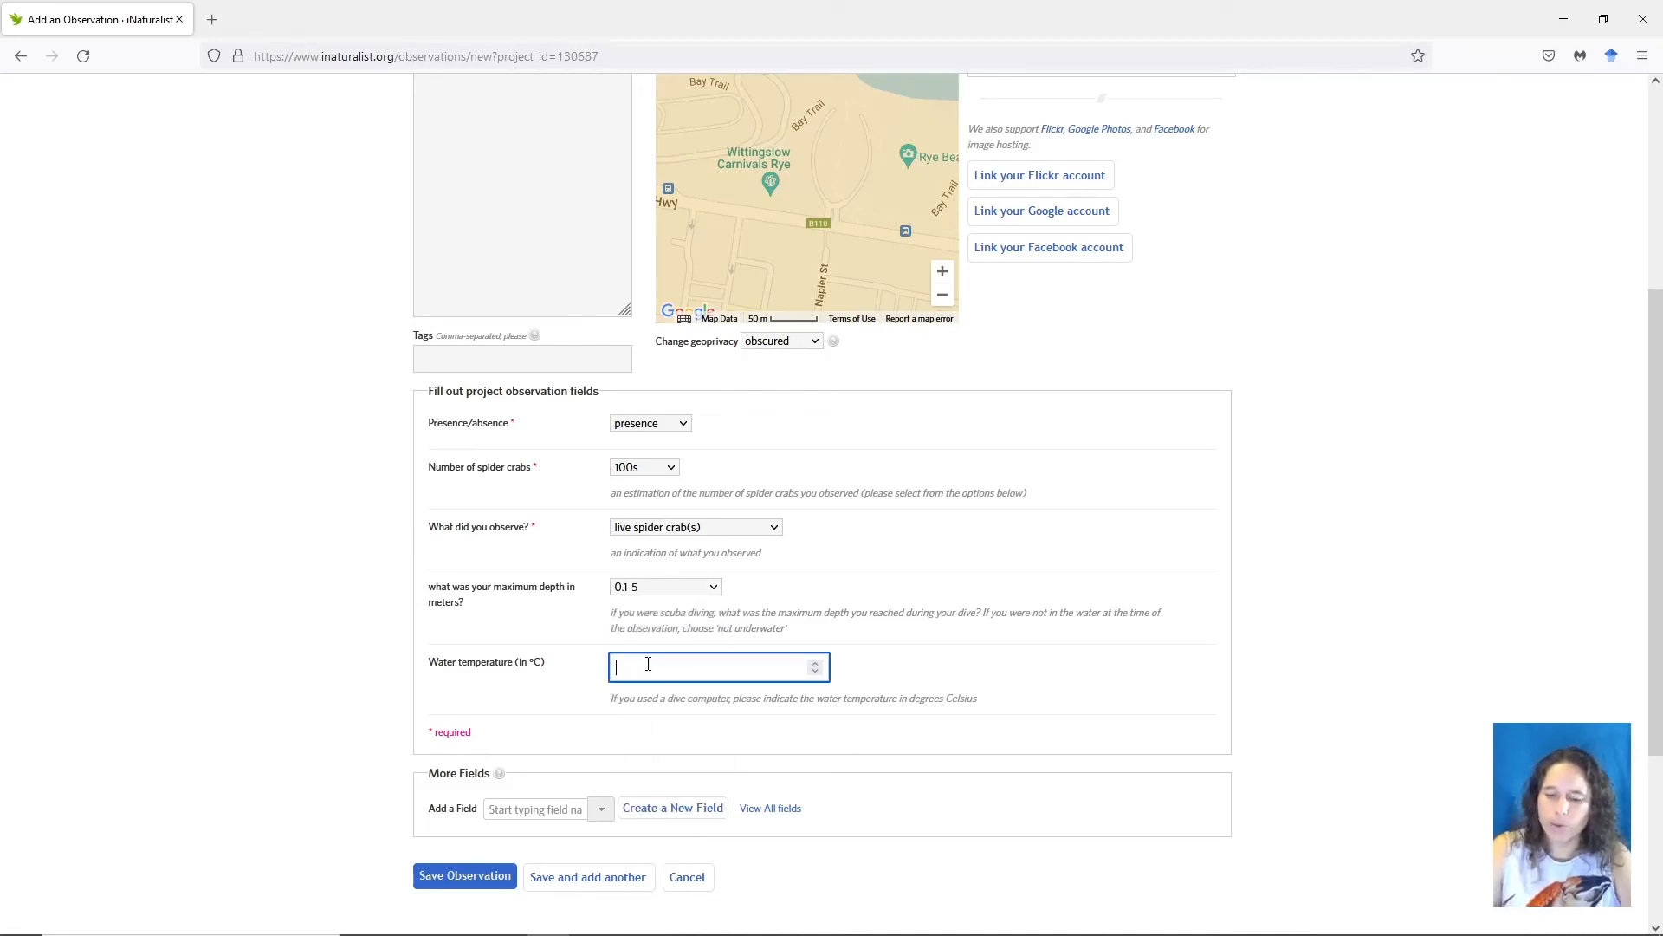
text(19)
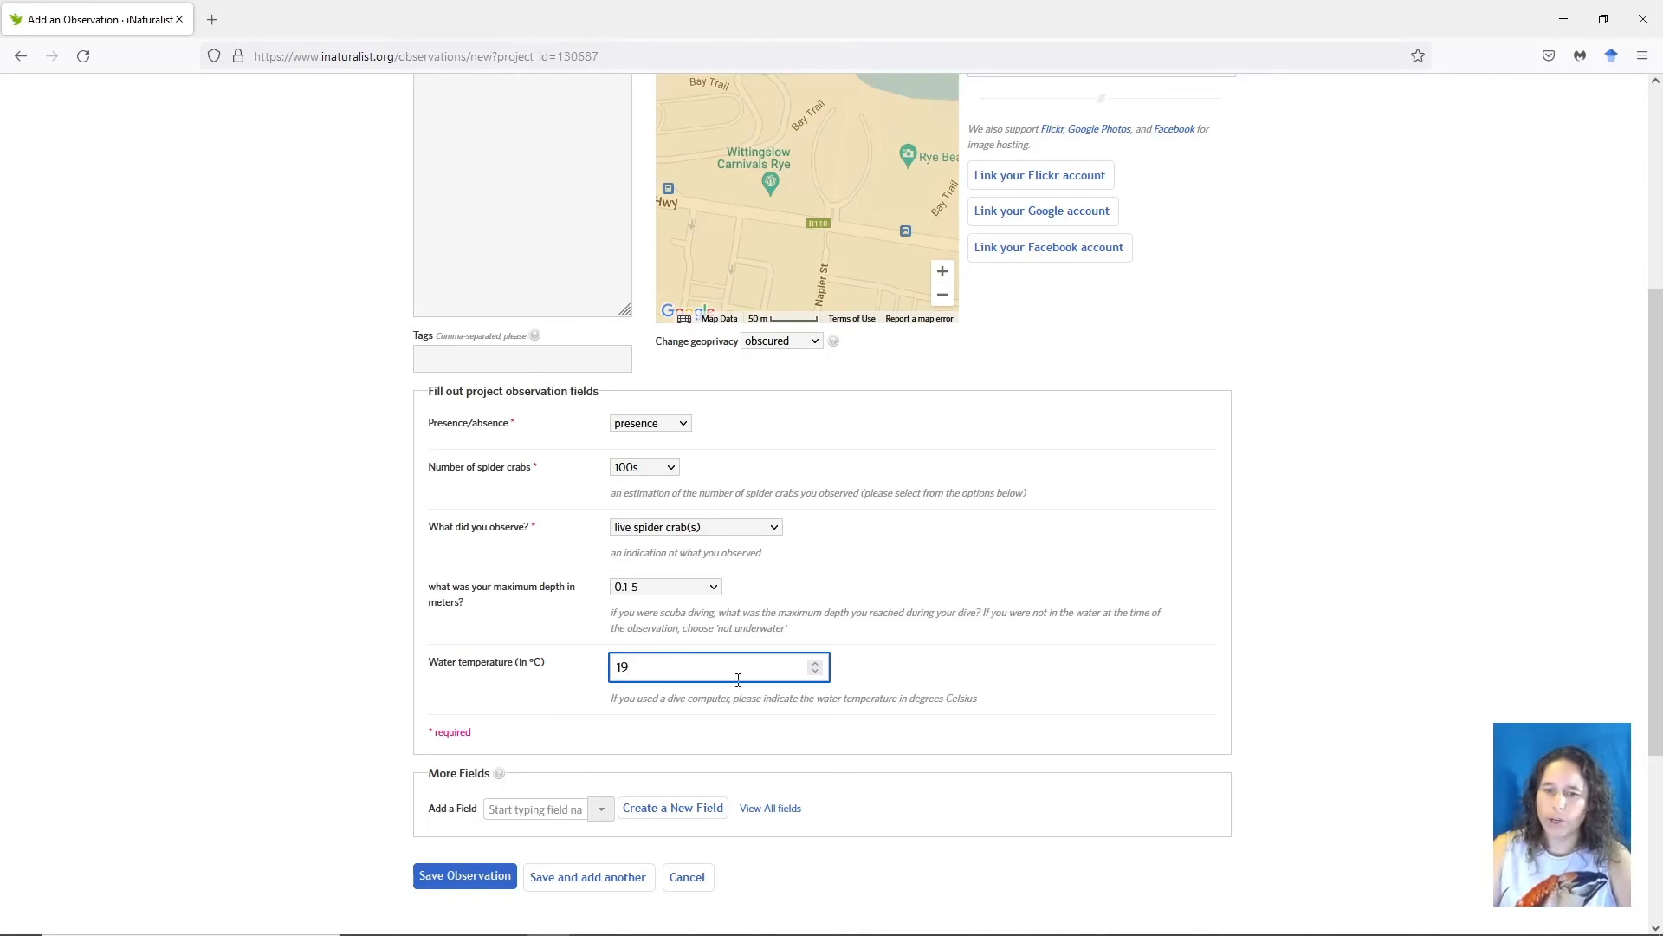
Review the filled-in form and save the Great Spider Crab observation to the project
scroll(1051, 661, up, 5)
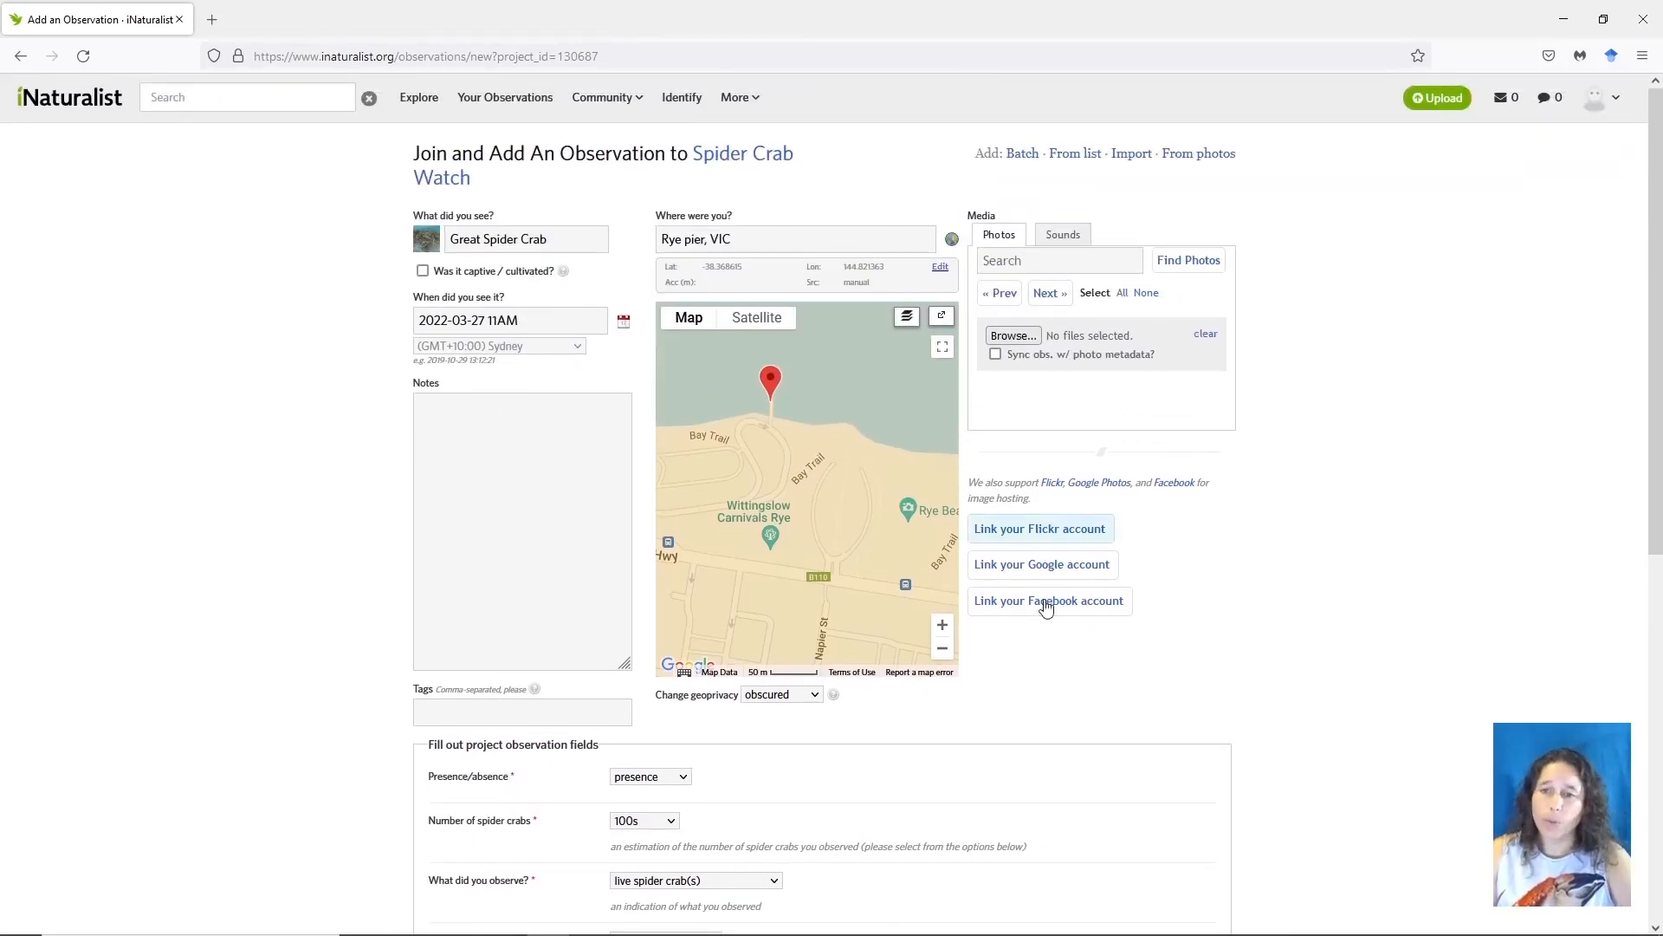
scroll(1005, 758, down, 5)
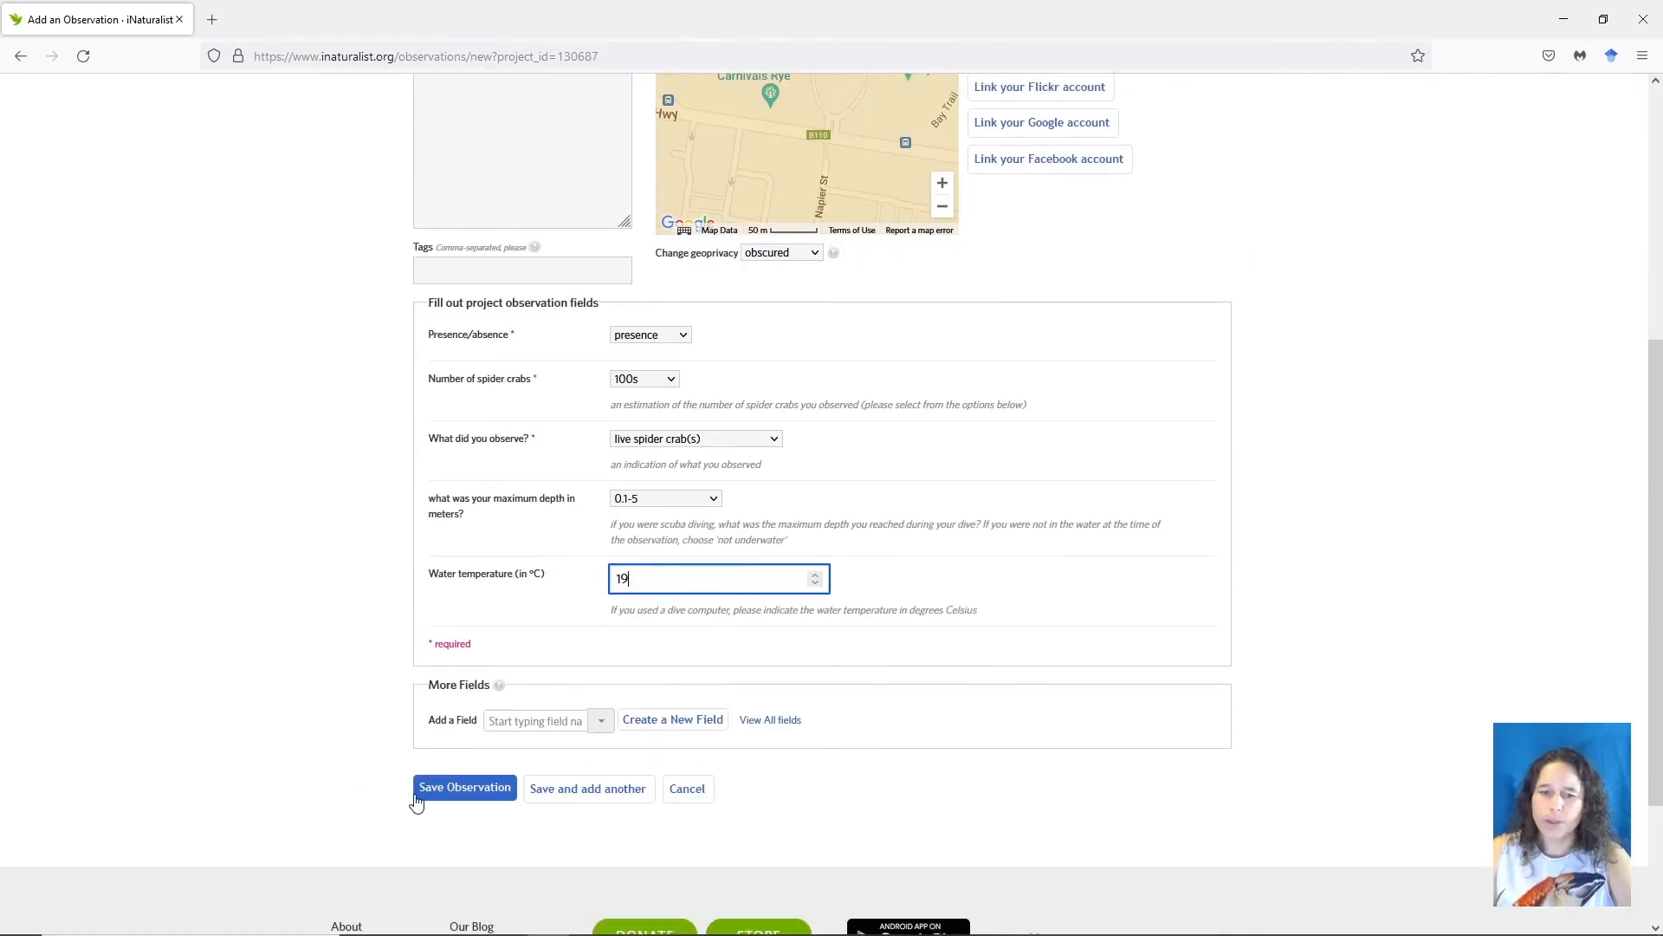
click(430, 792)
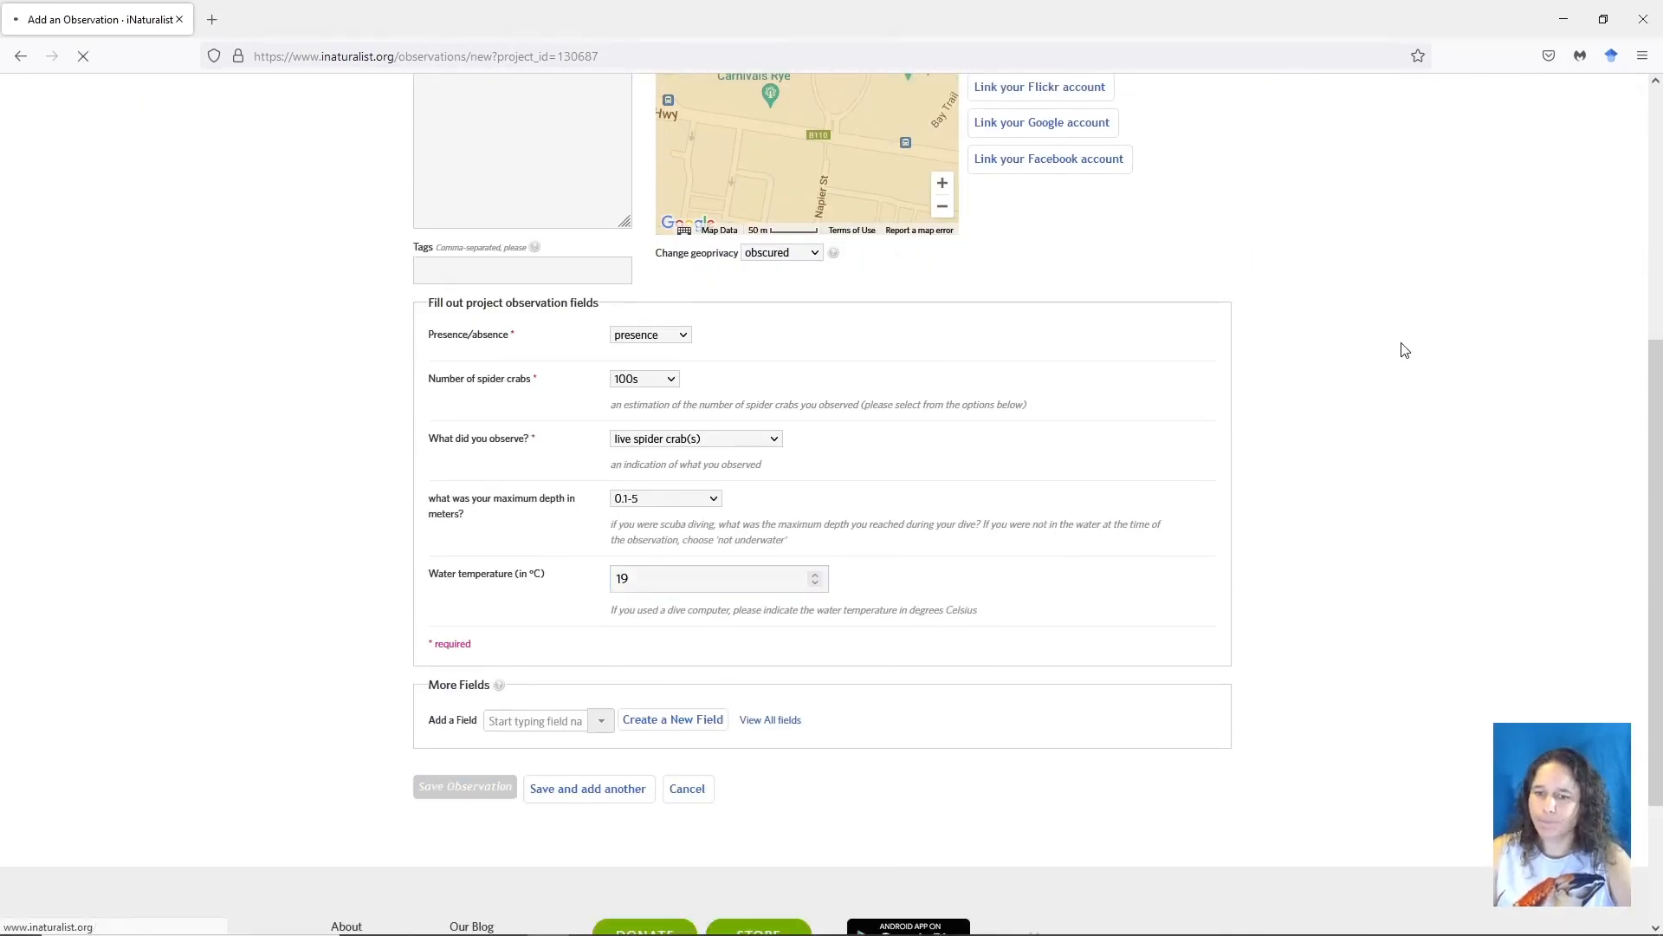